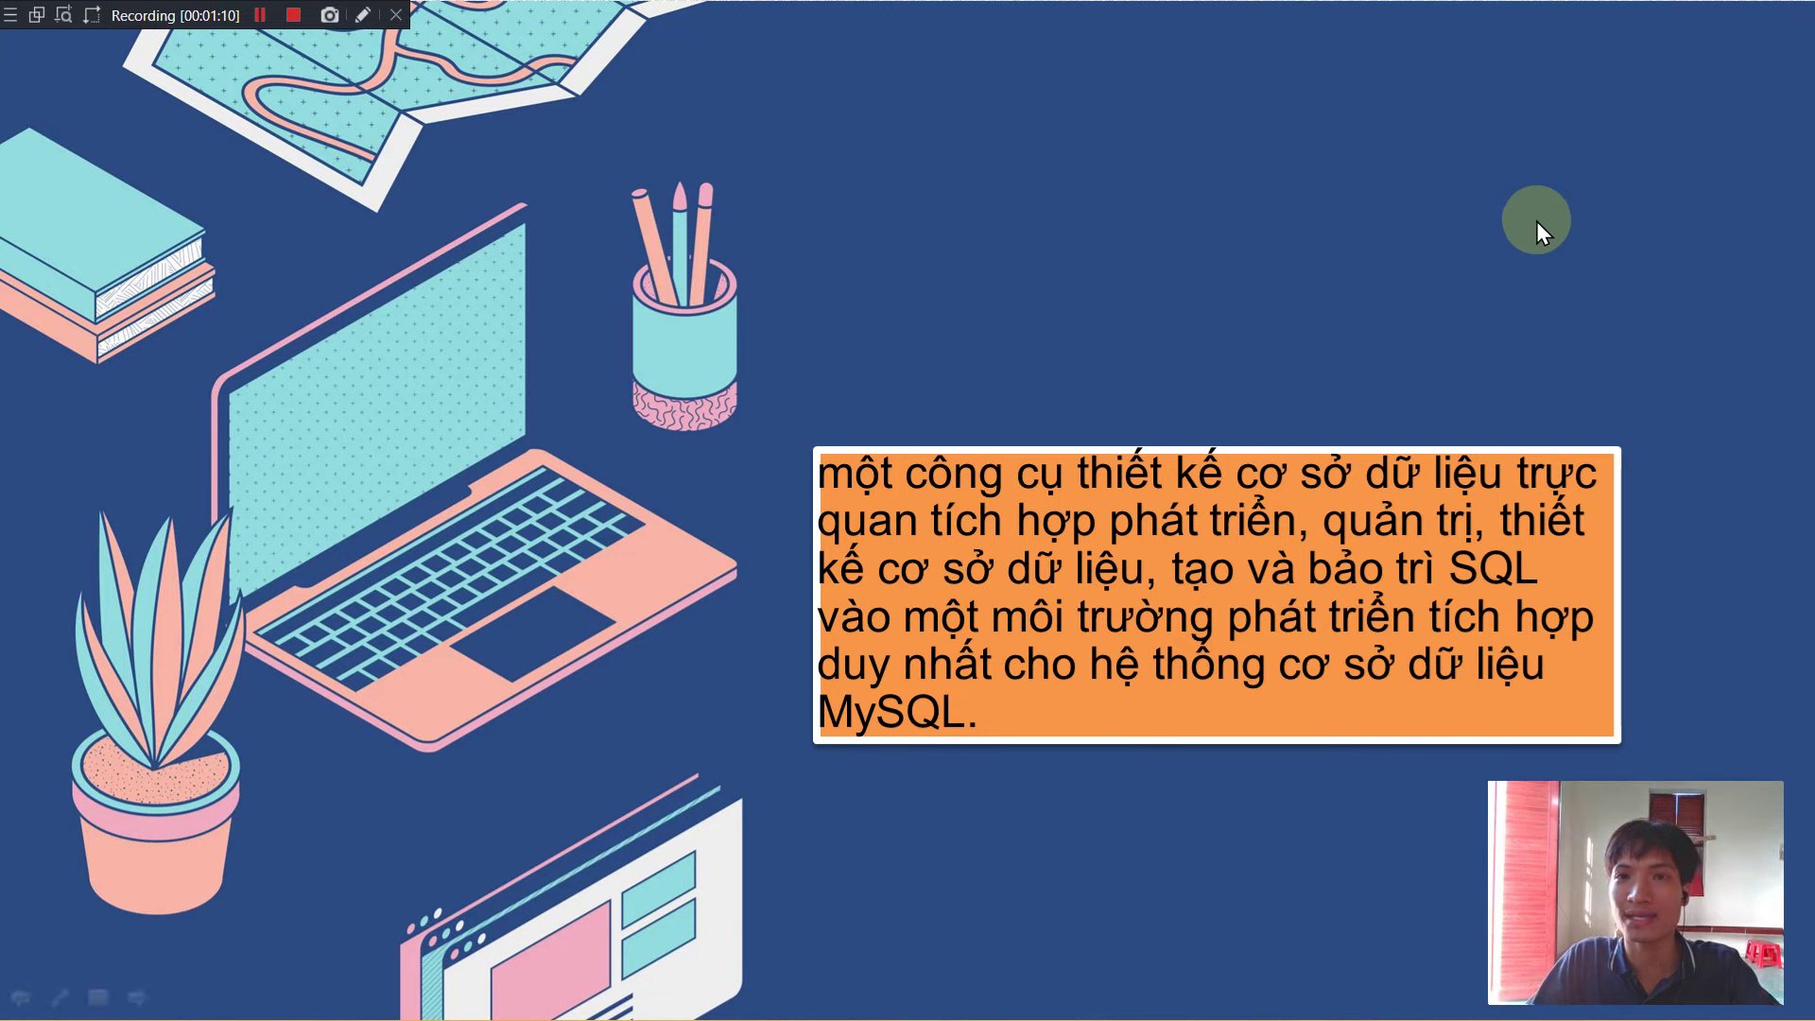
pyautogui.click(1506, 269)
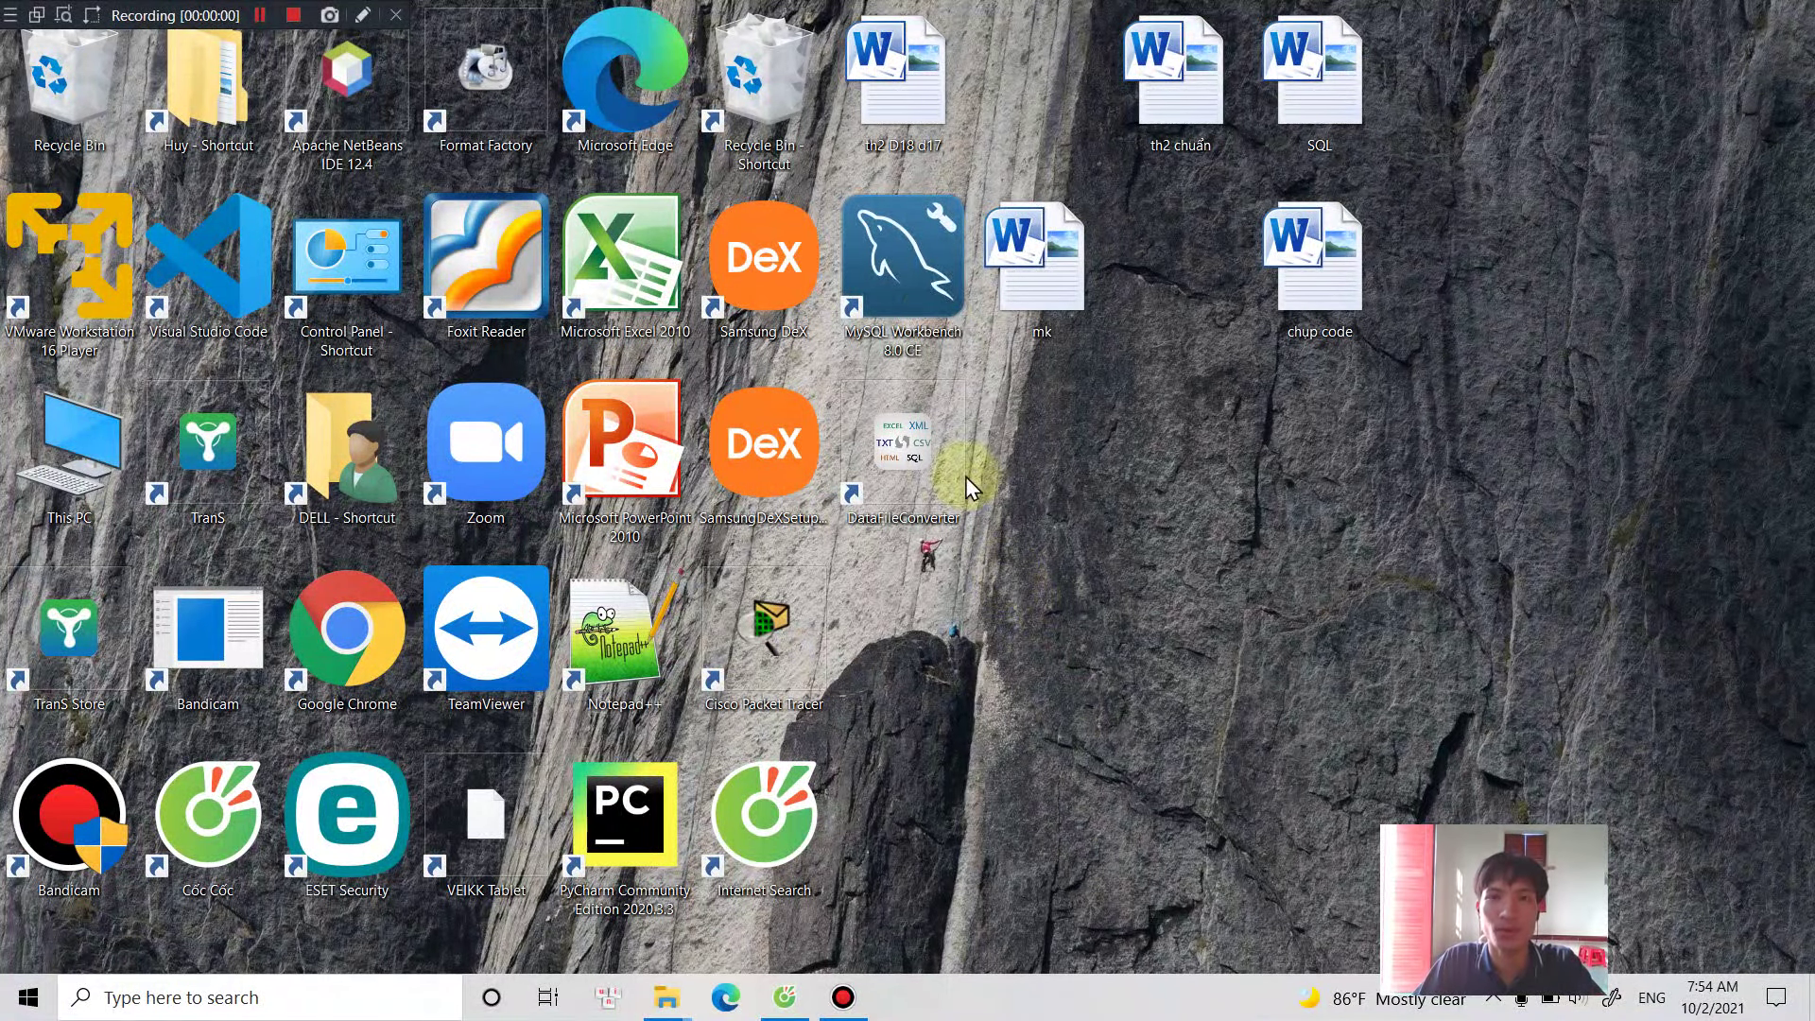
# Start MySQL Workbench from the desktop.
pyautogui.click(888, 261)
pyautogui.click(888, 261)
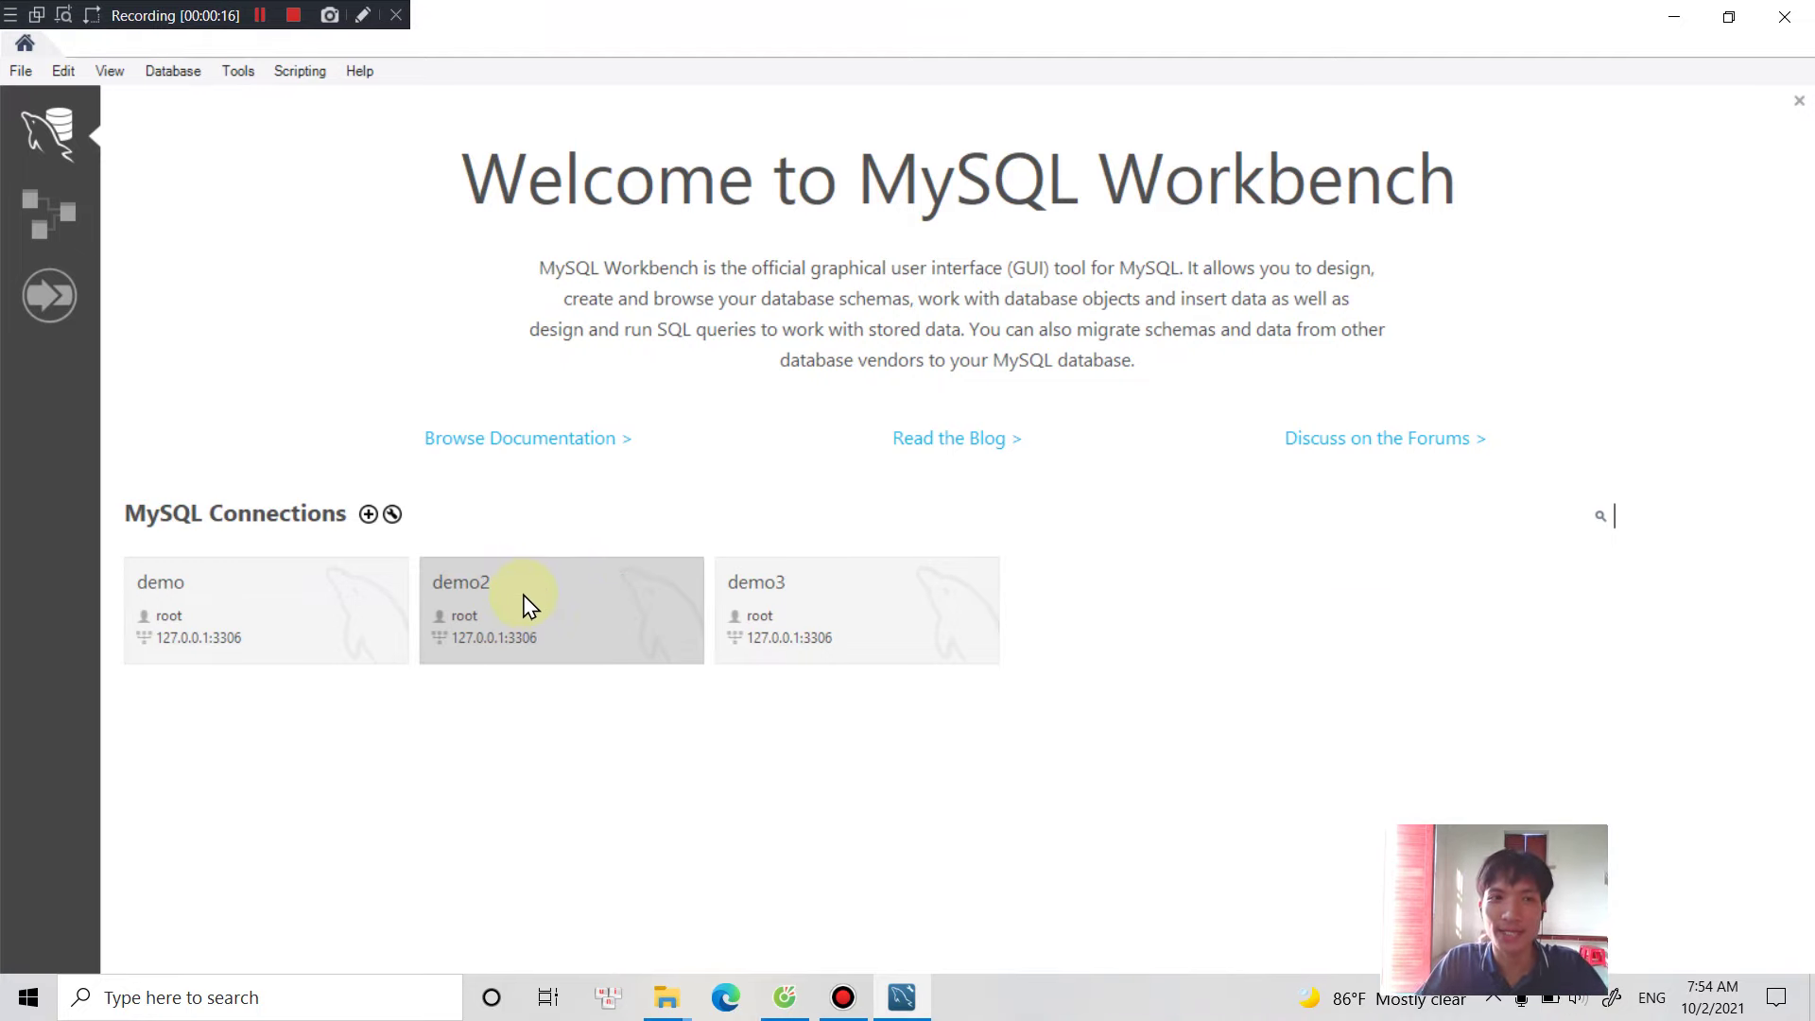
pyautogui.click(147, 528)
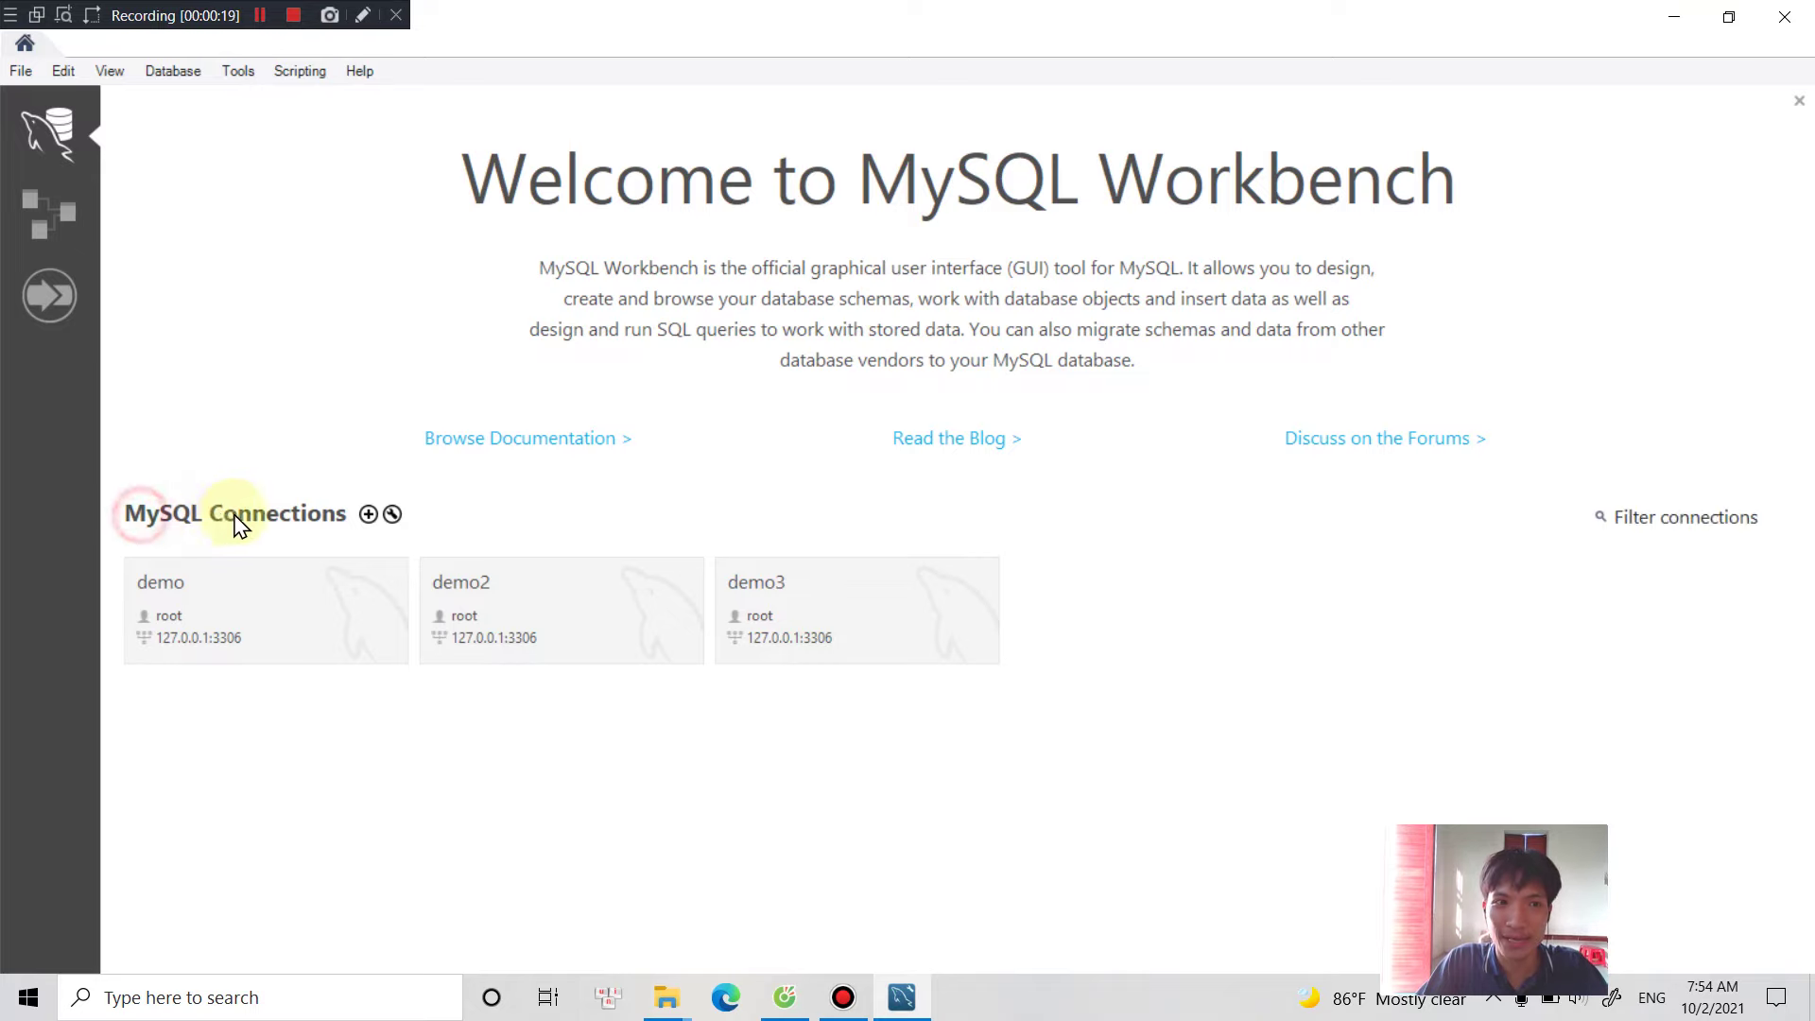
# Create a new MySQL connection named demo5, keeping the default parameters, and open it.
pyautogui.click(368, 516)
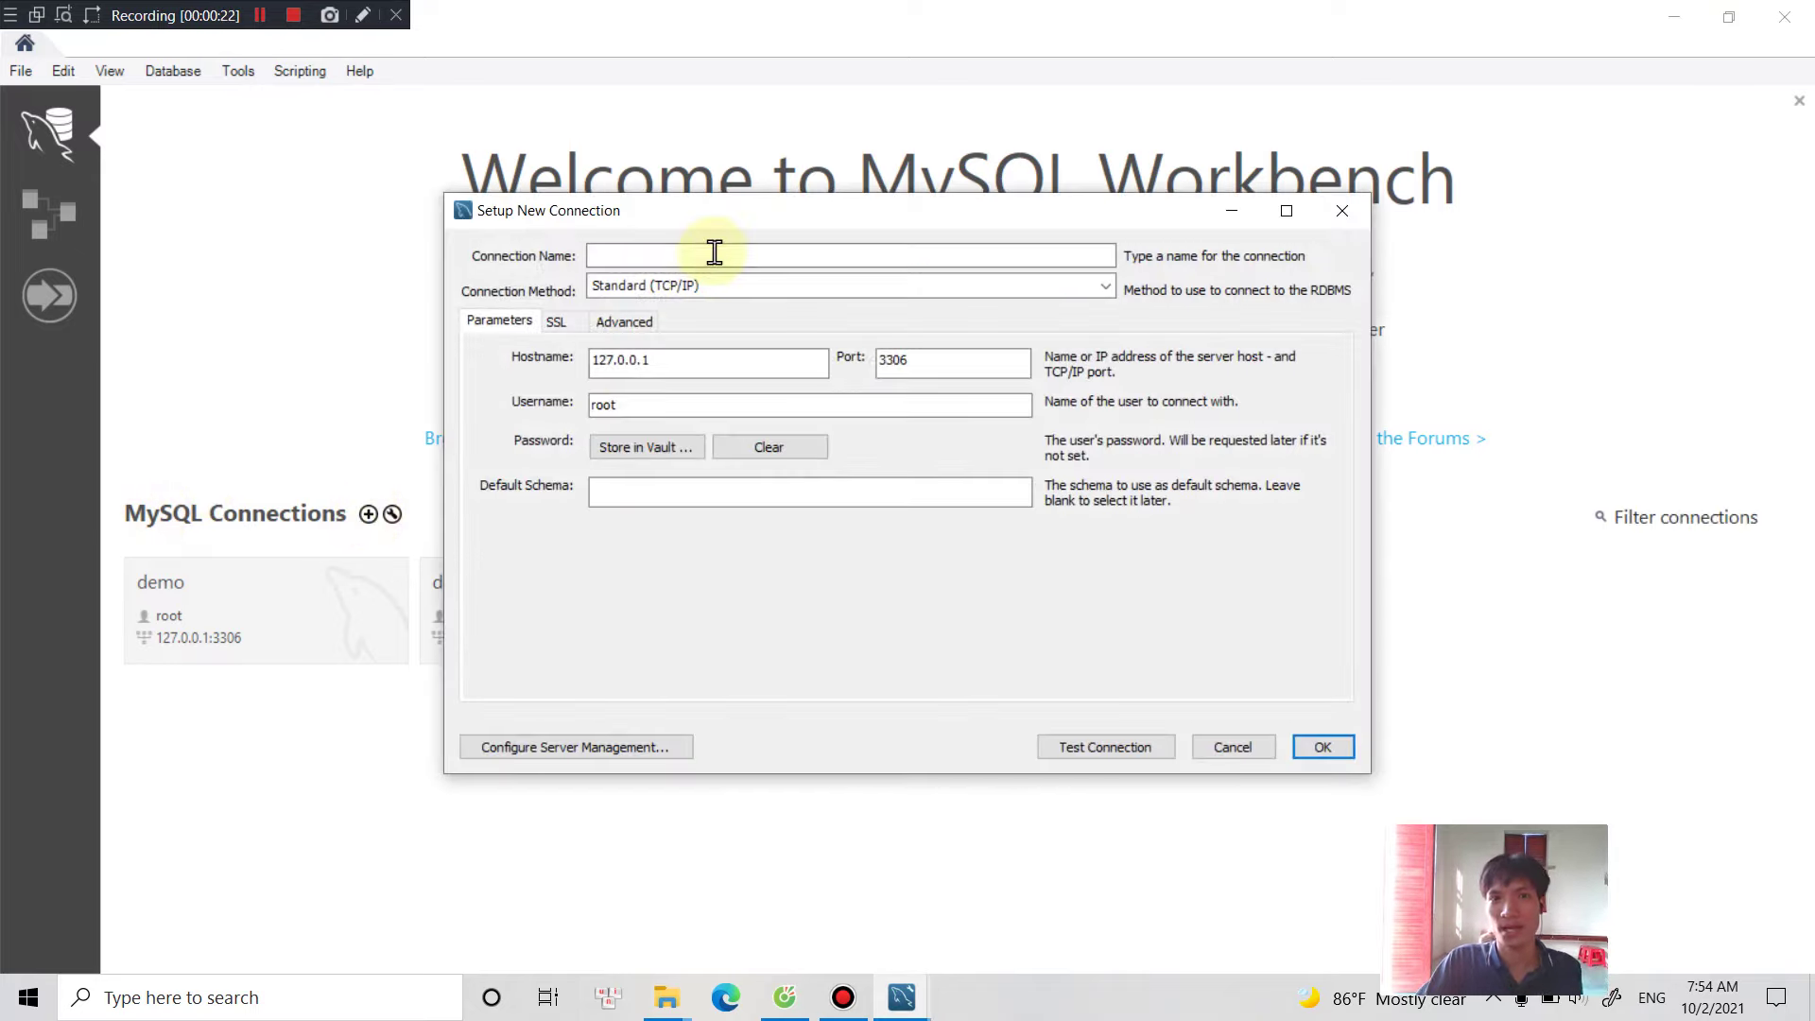
pyautogui.click(715, 253)
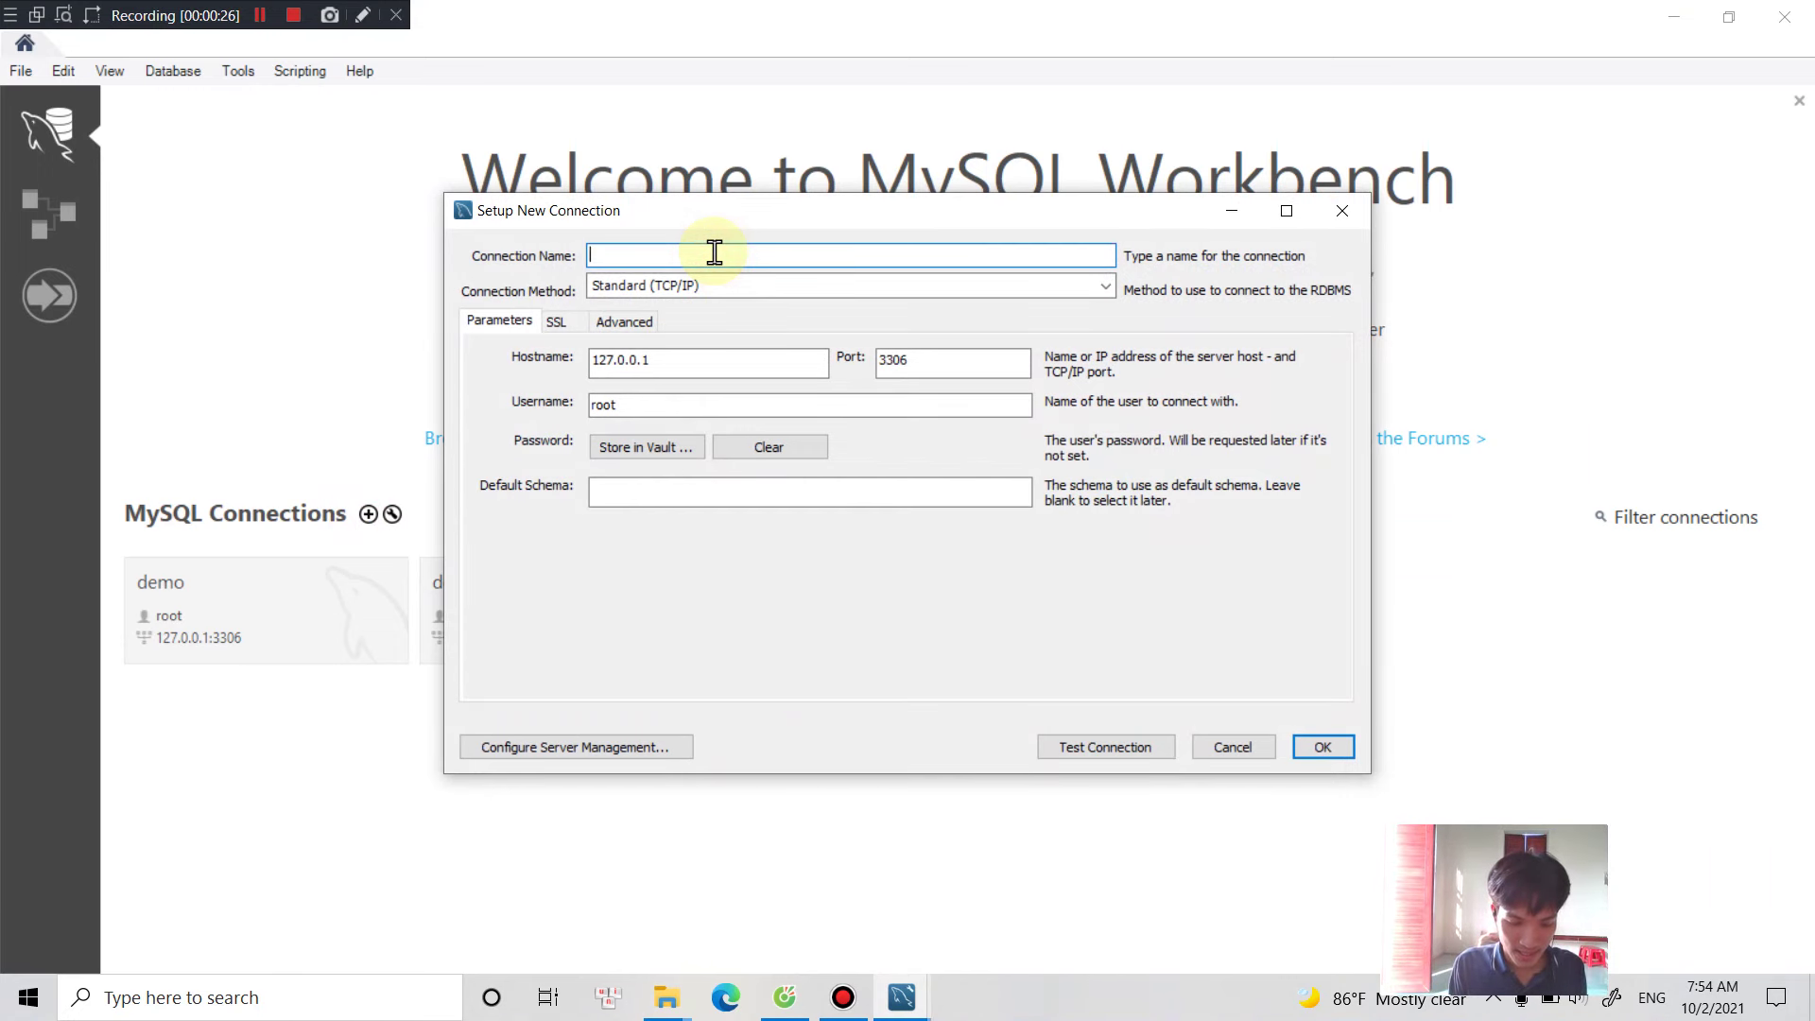
pyautogui.write('demo5')
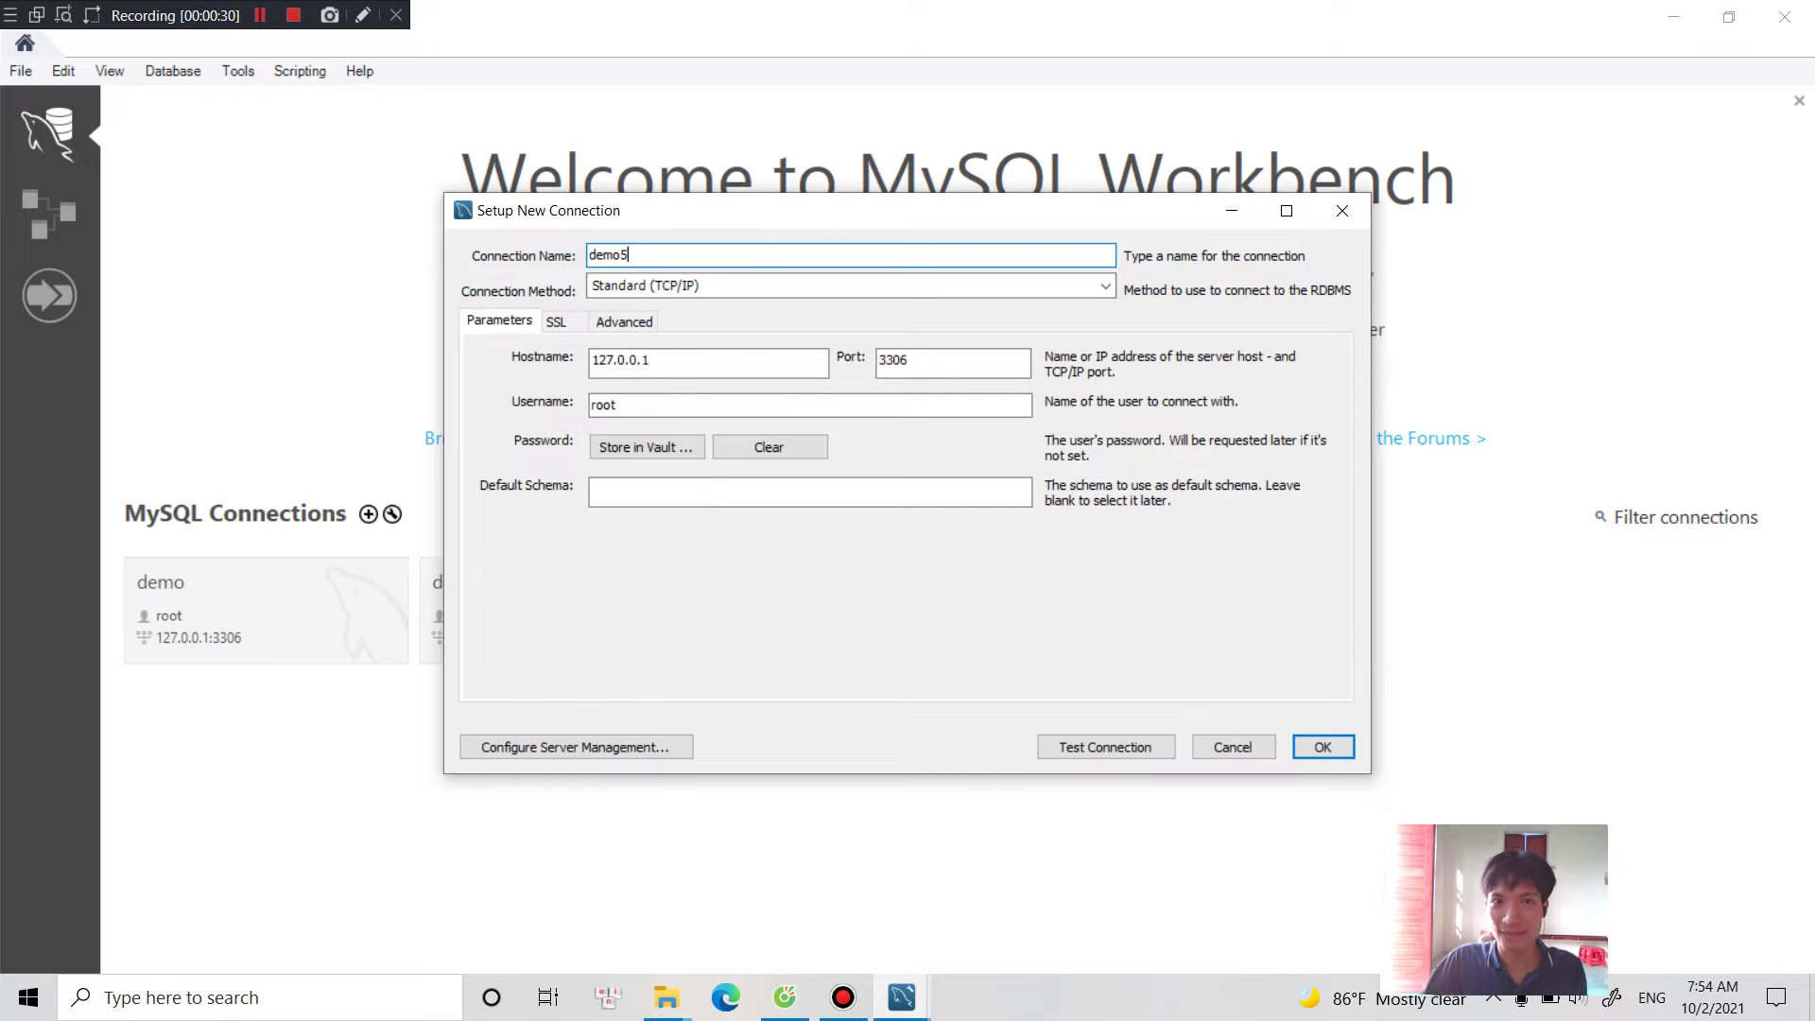
pyautogui.click(1321, 747)
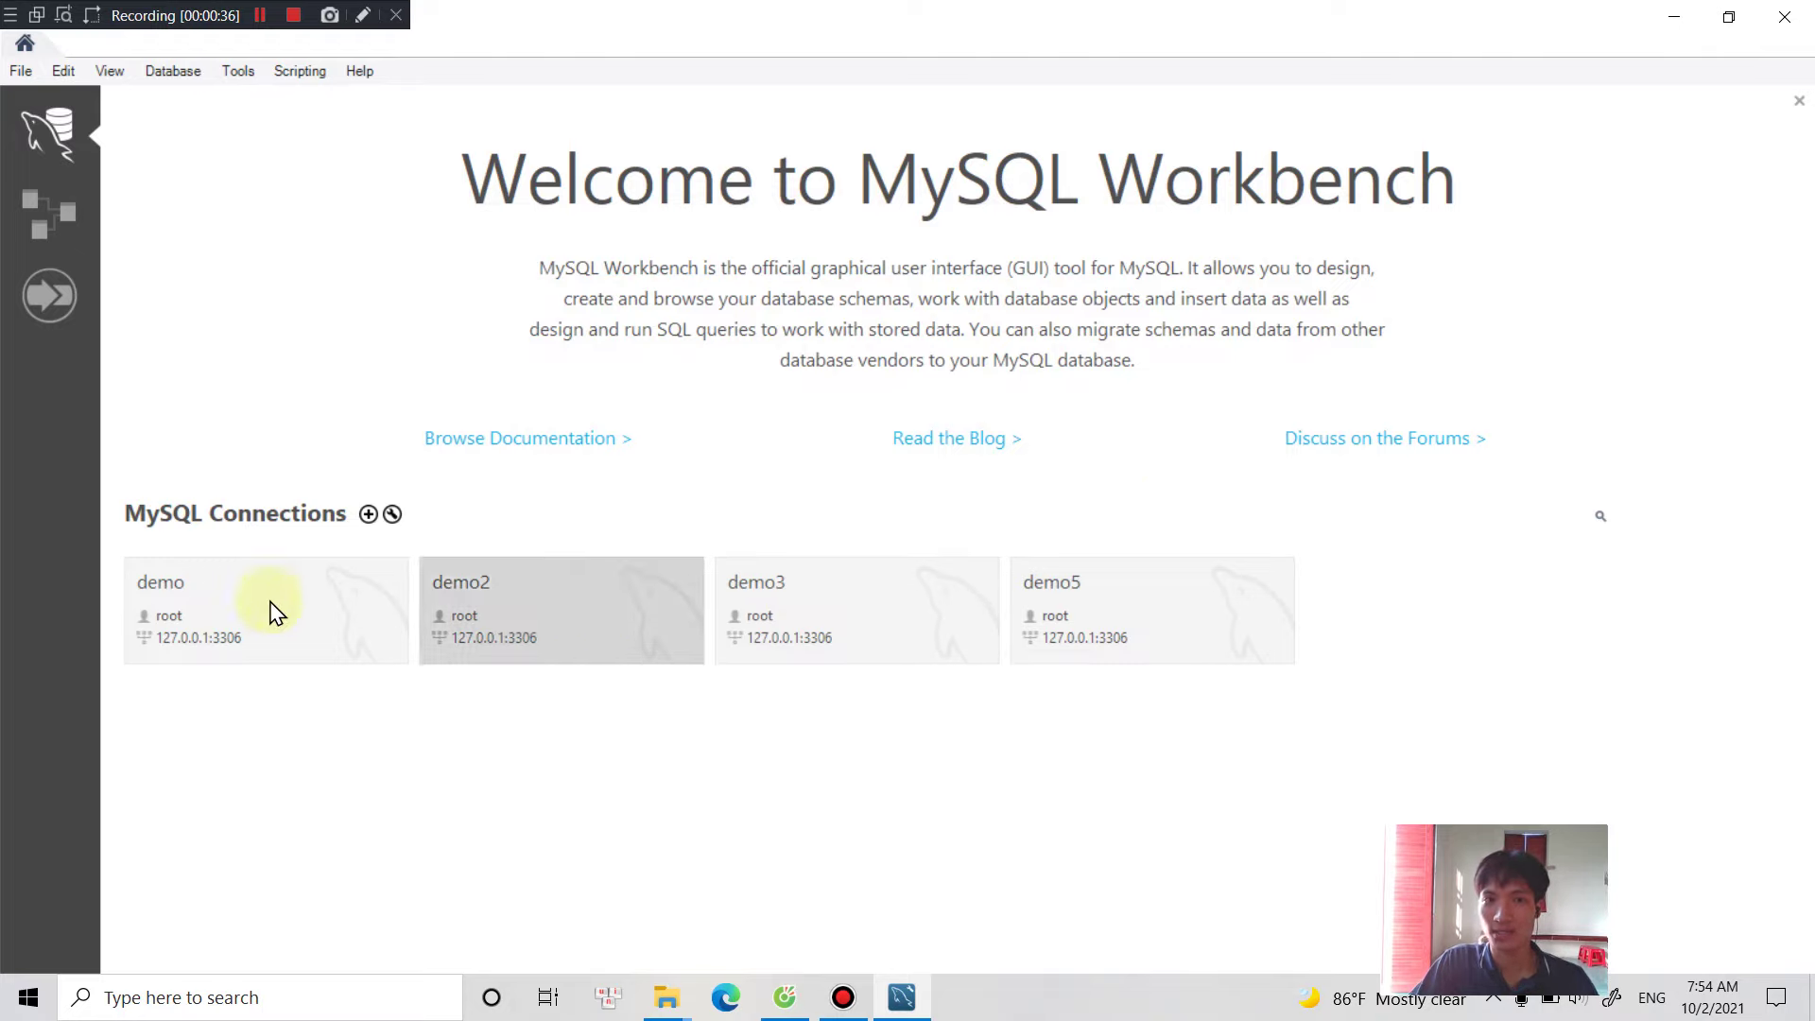
pyautogui.click(1127, 571)
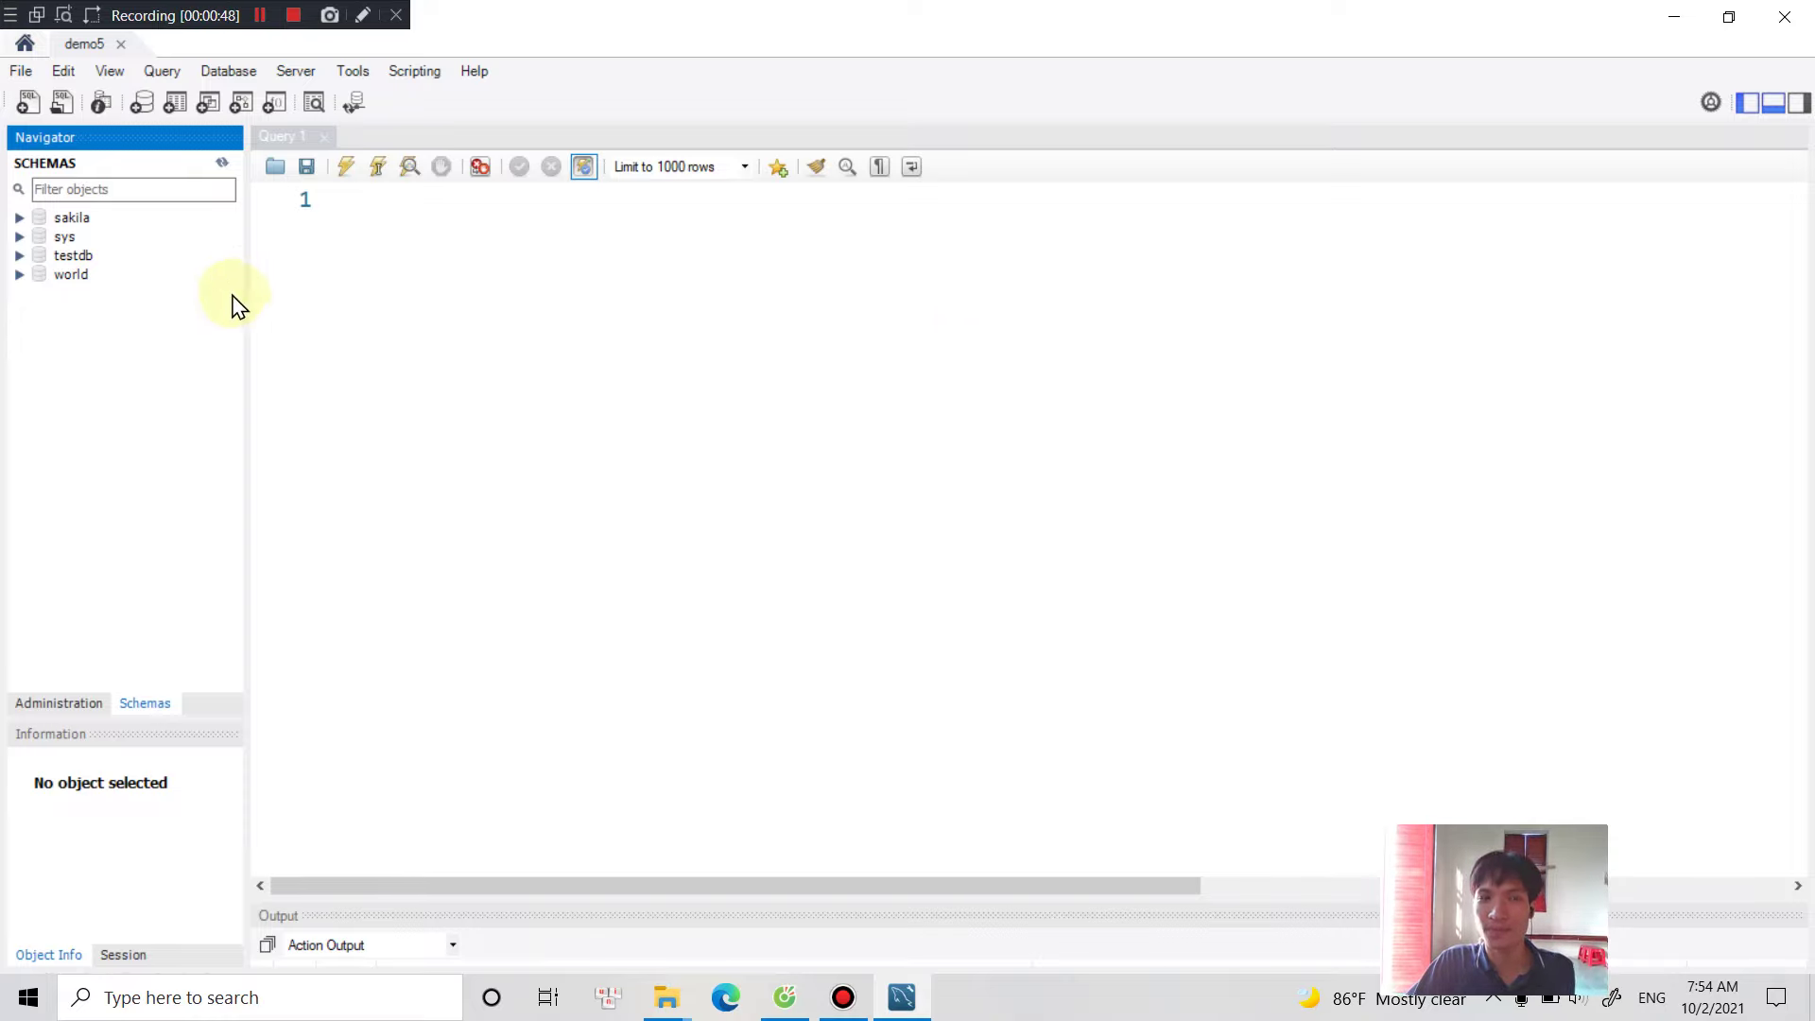
pyautogui.click(484, 252)
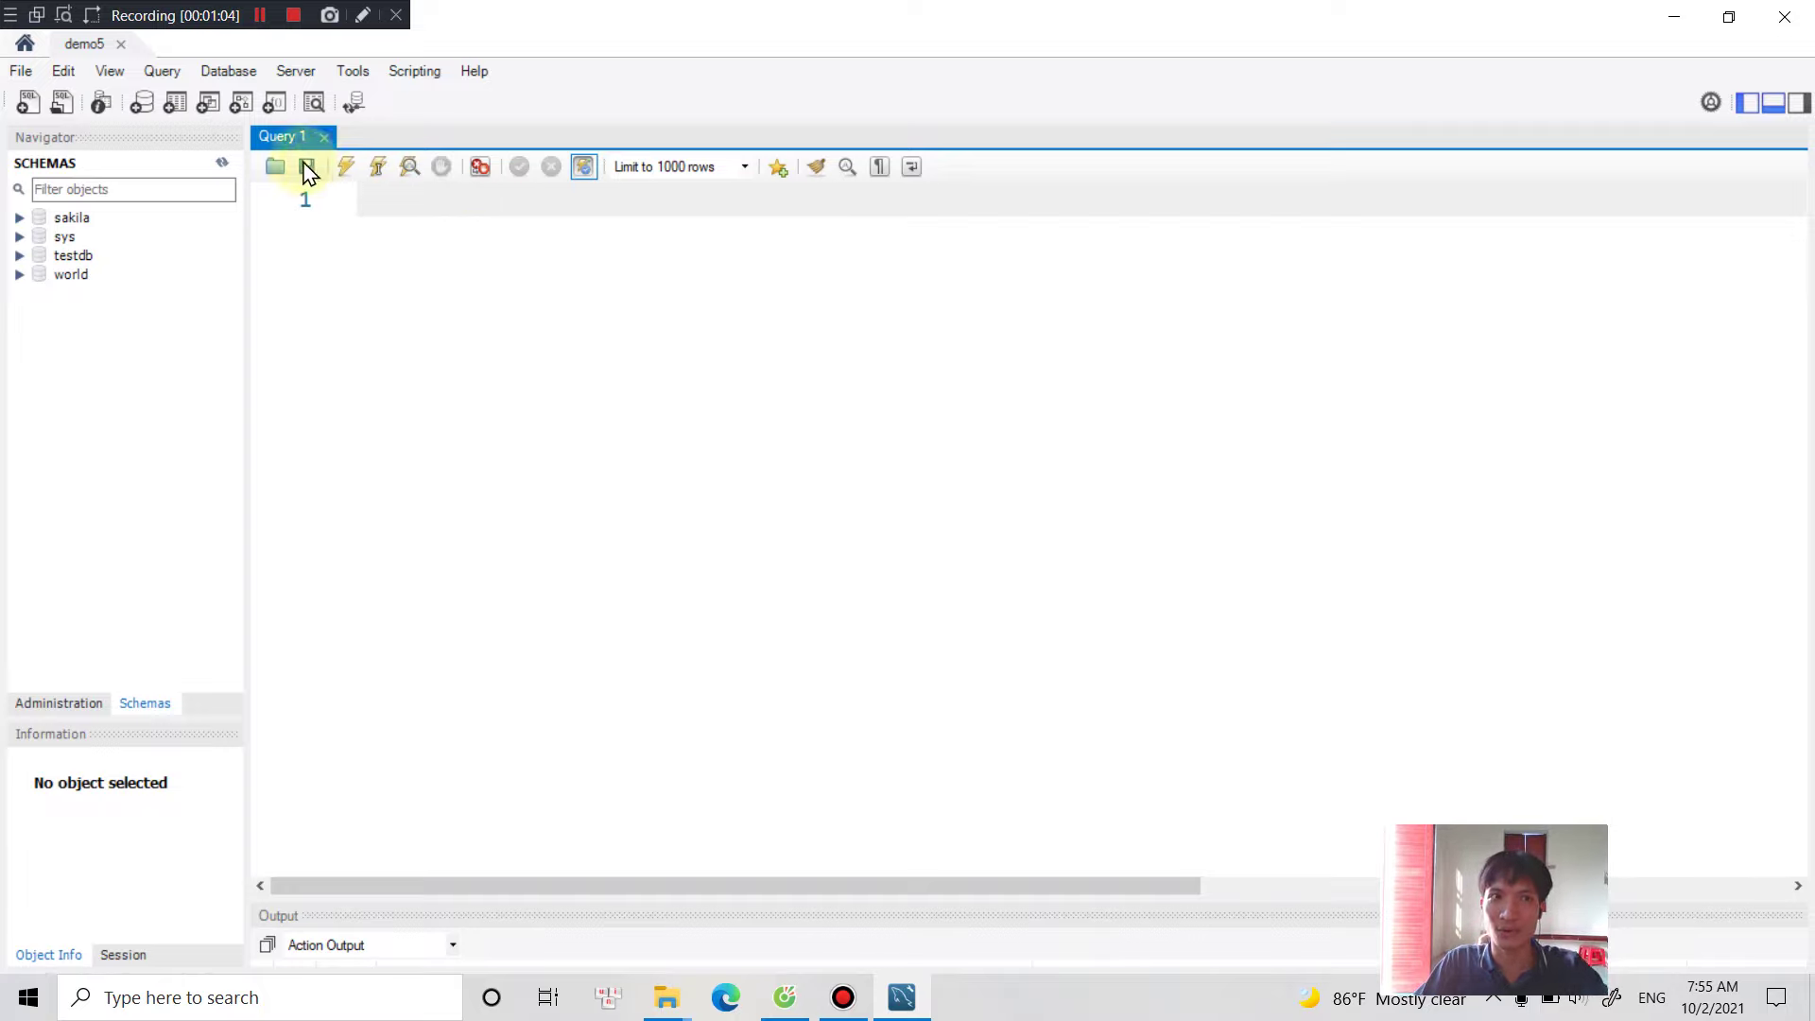
# Create a schema named customer with default charset and collation, and apply its script to the database.
pyautogui.click(144, 105)
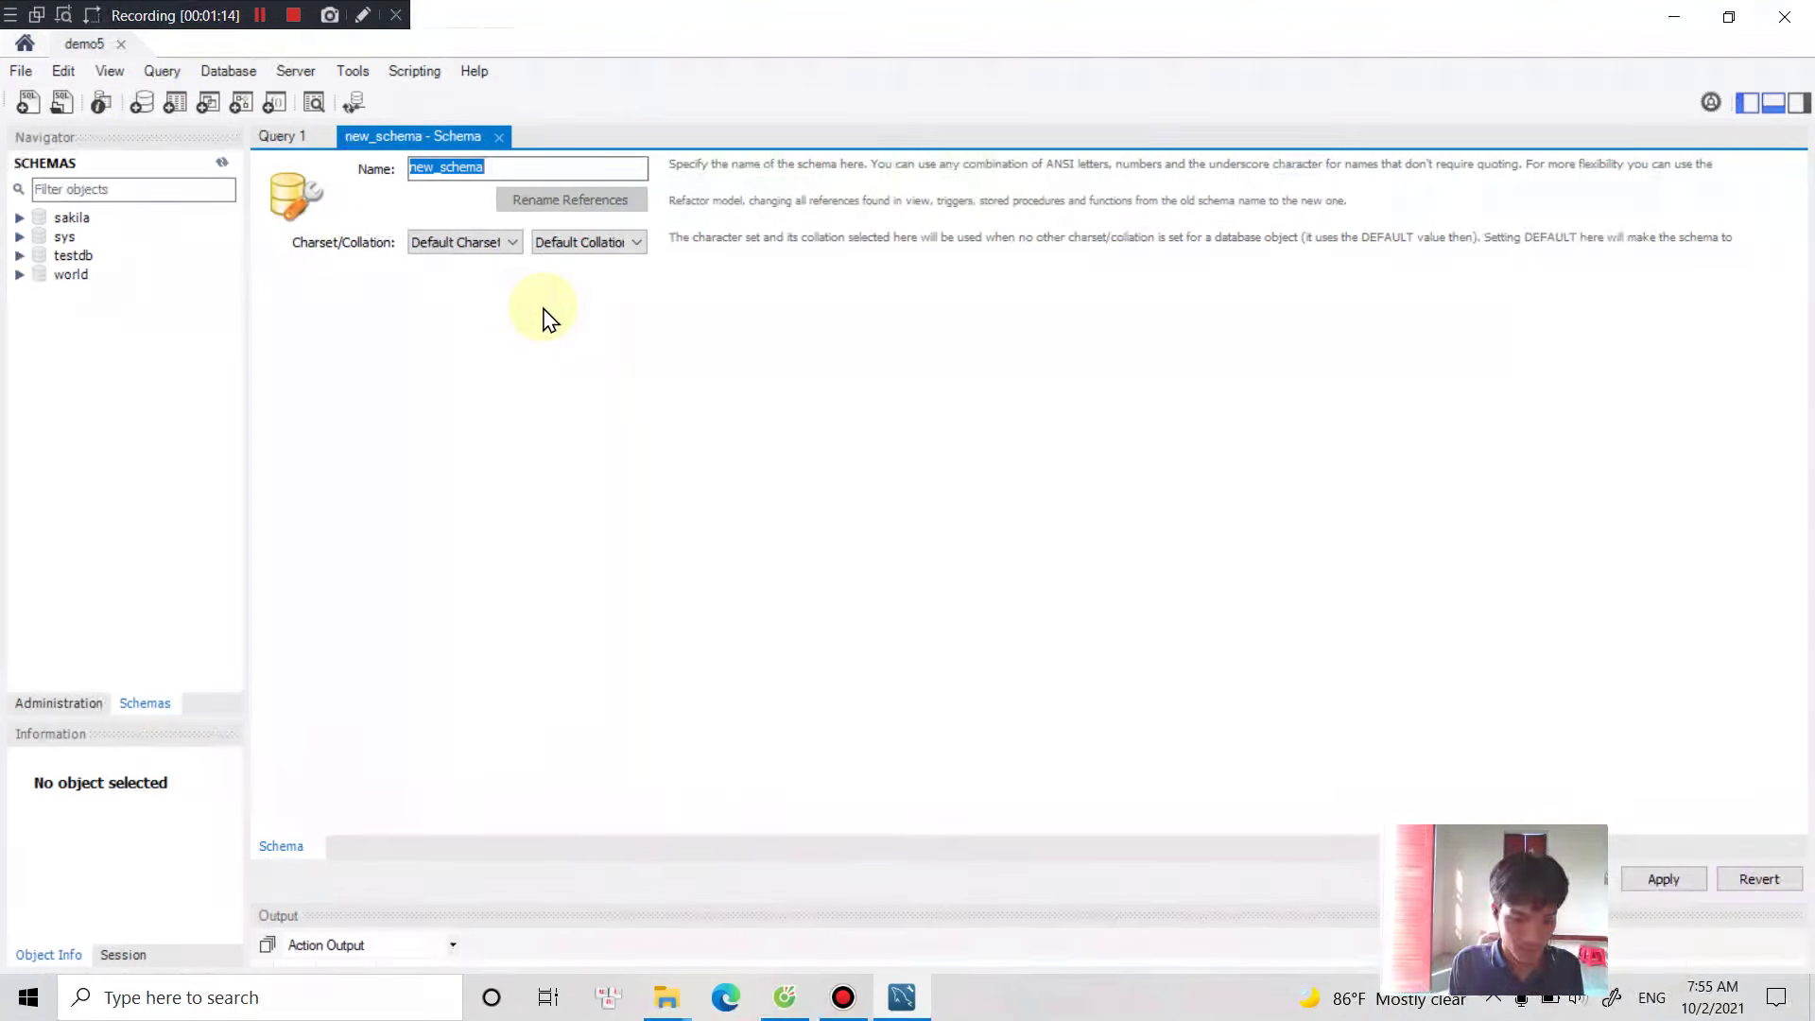
pyautogui.write('cu')
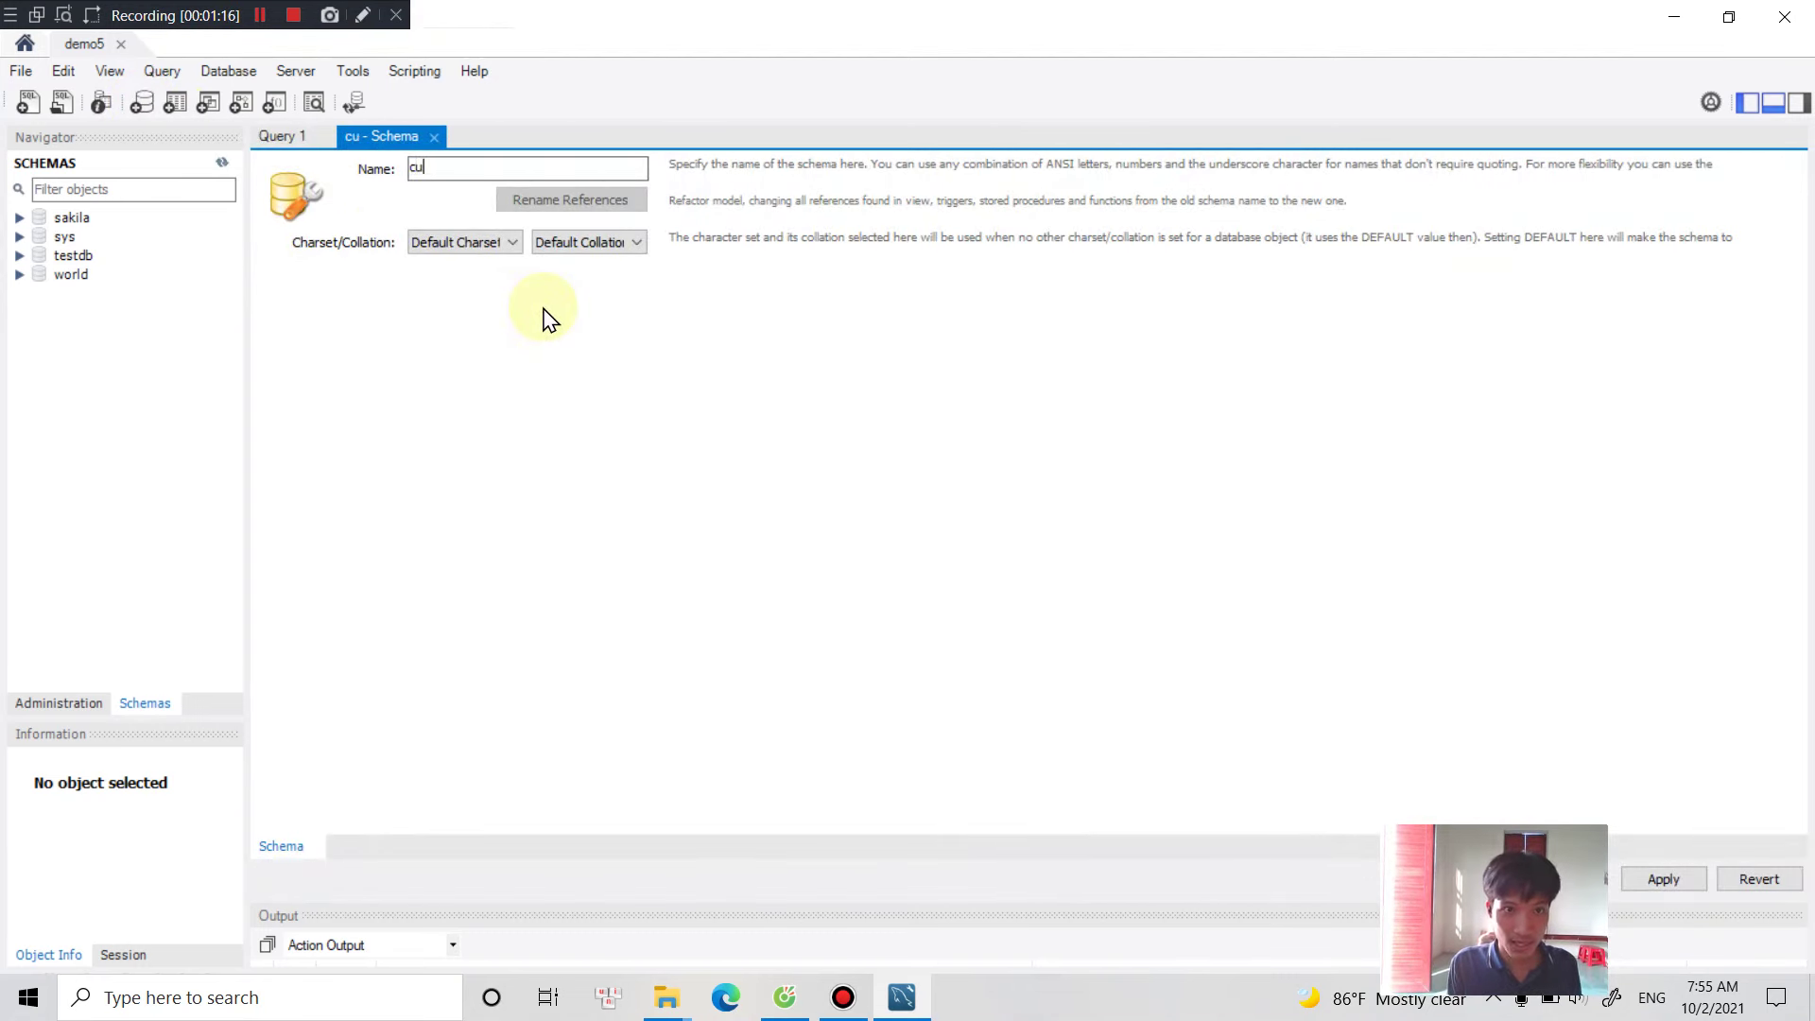
pyautogui.write('stomer')
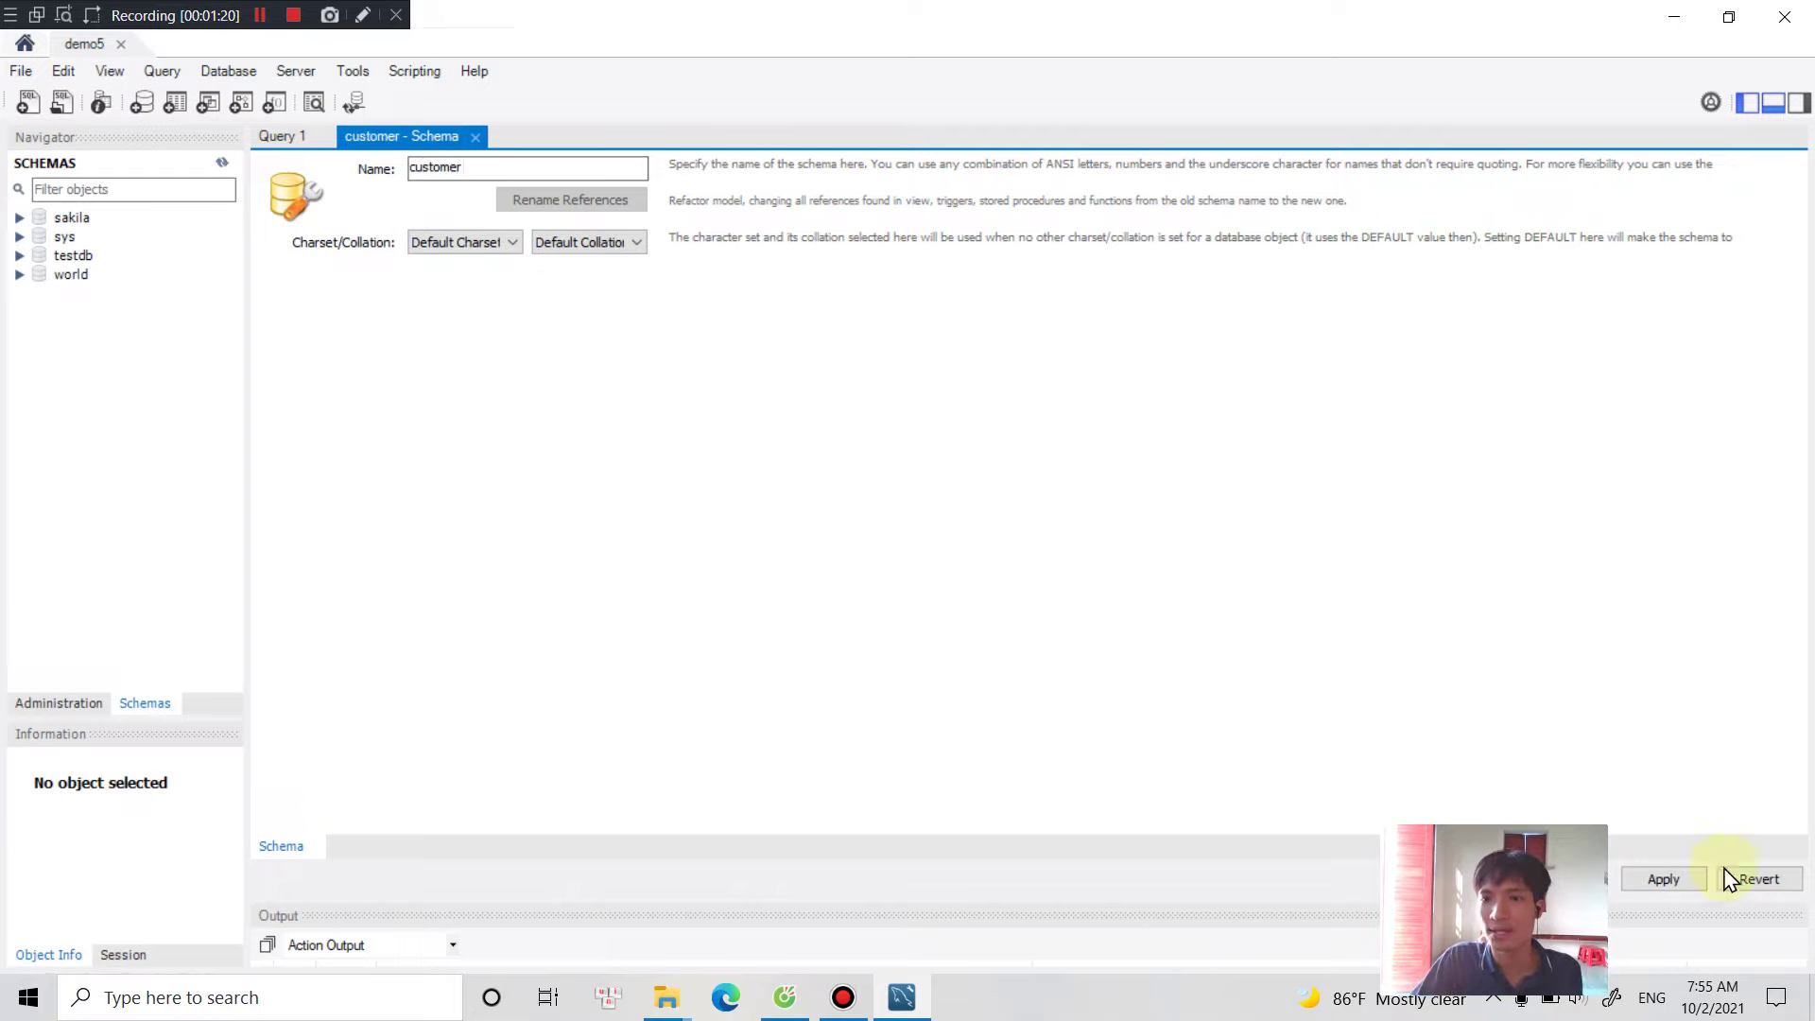
pyautogui.click(1663, 879)
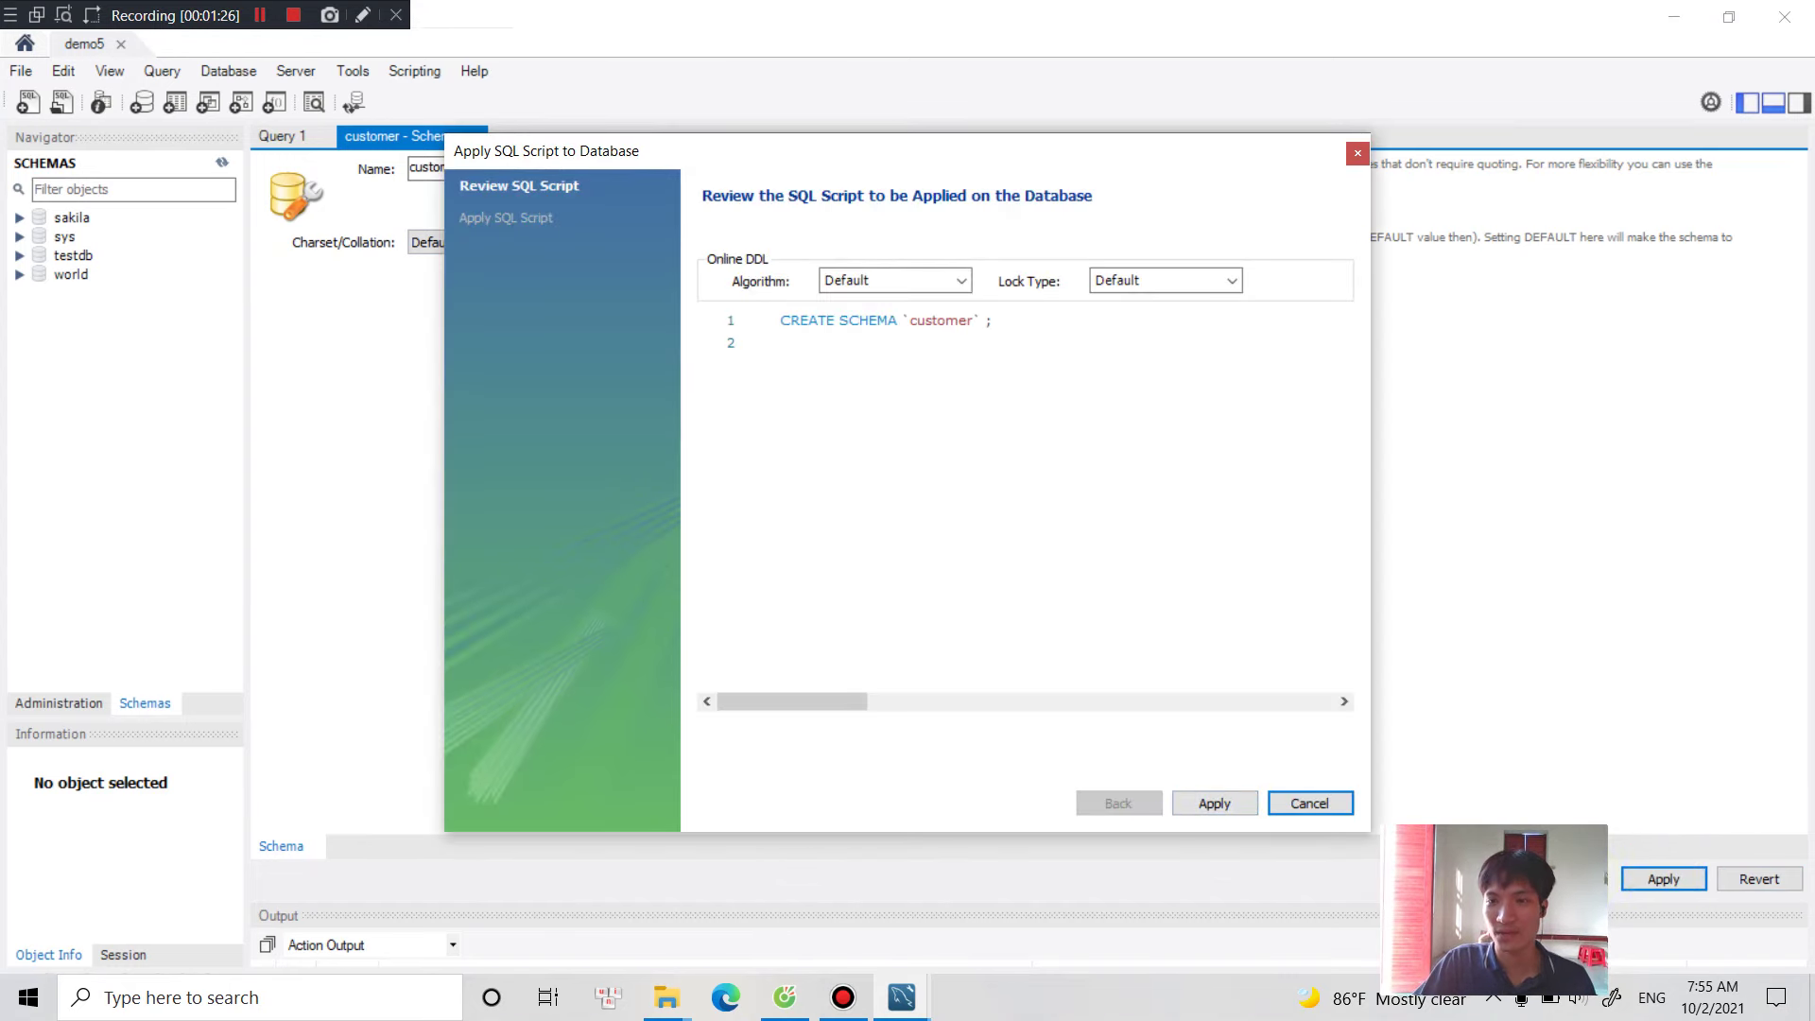
pyautogui.click(1213, 805)
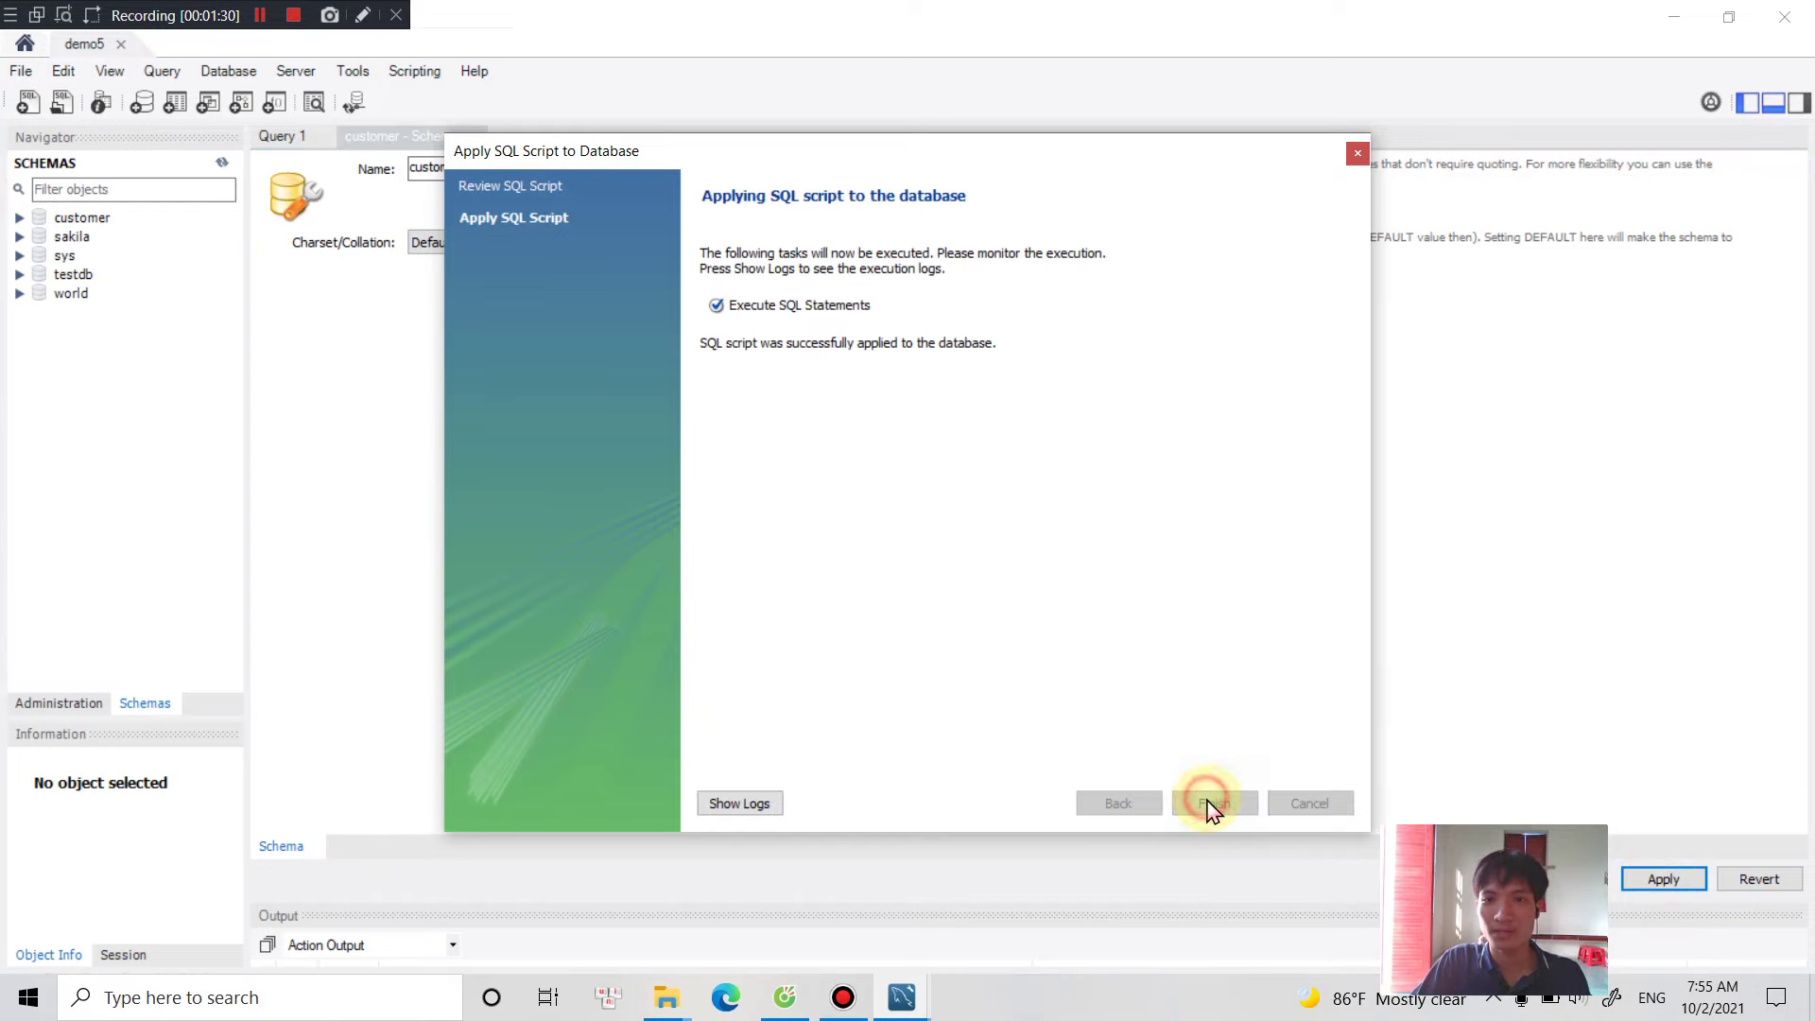
pyautogui.click(1212, 802)
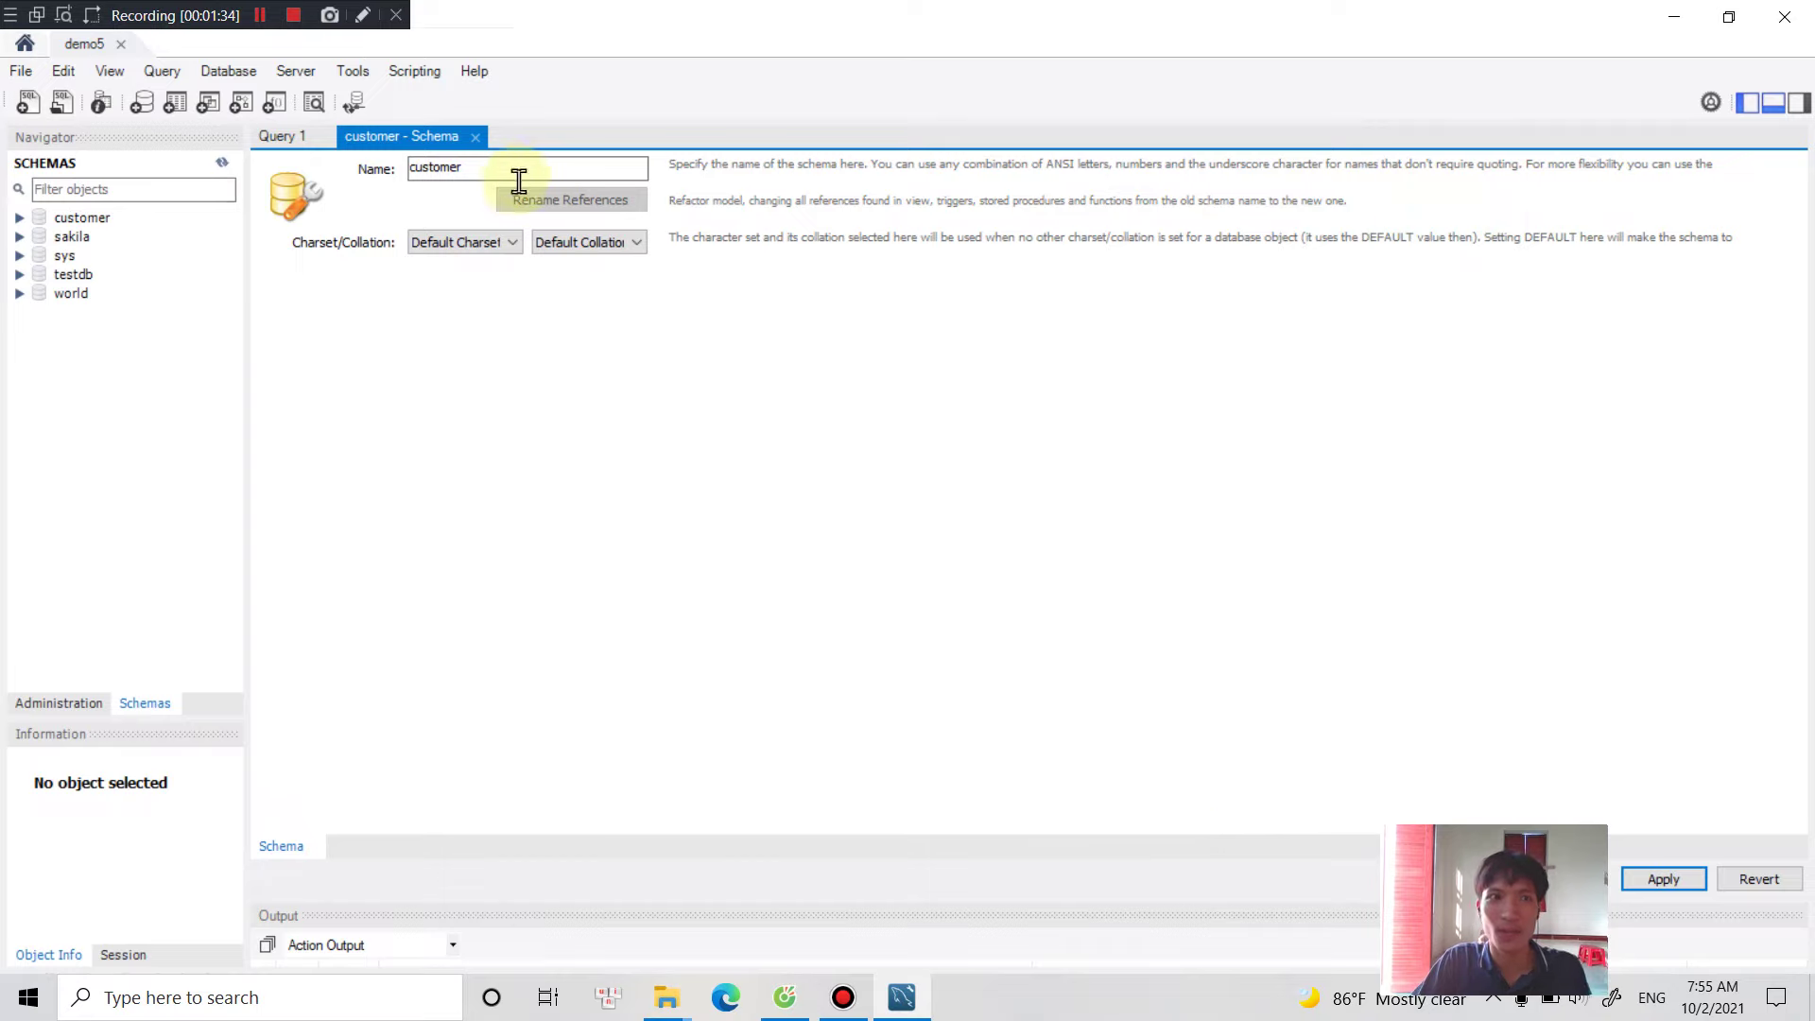
# Start a new table in the customer schema and name it customer.
pyautogui.click(95, 218)
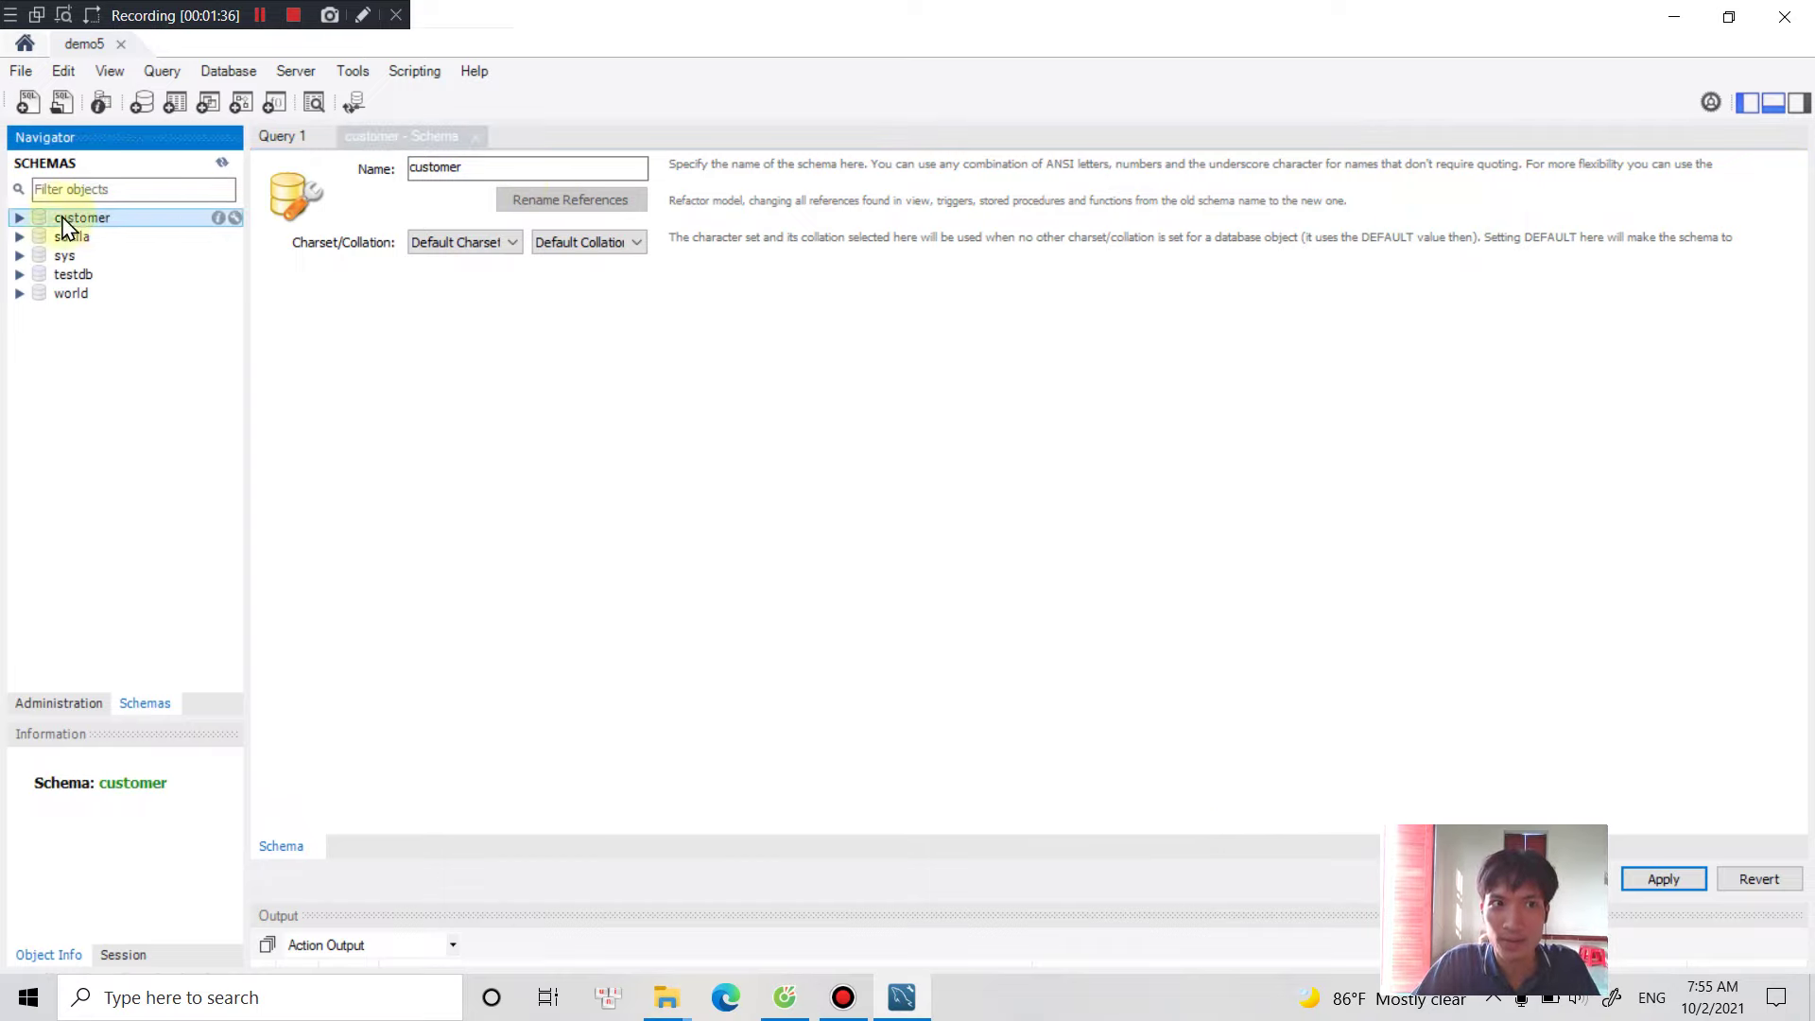
pyautogui.doubleClick(104, 219)
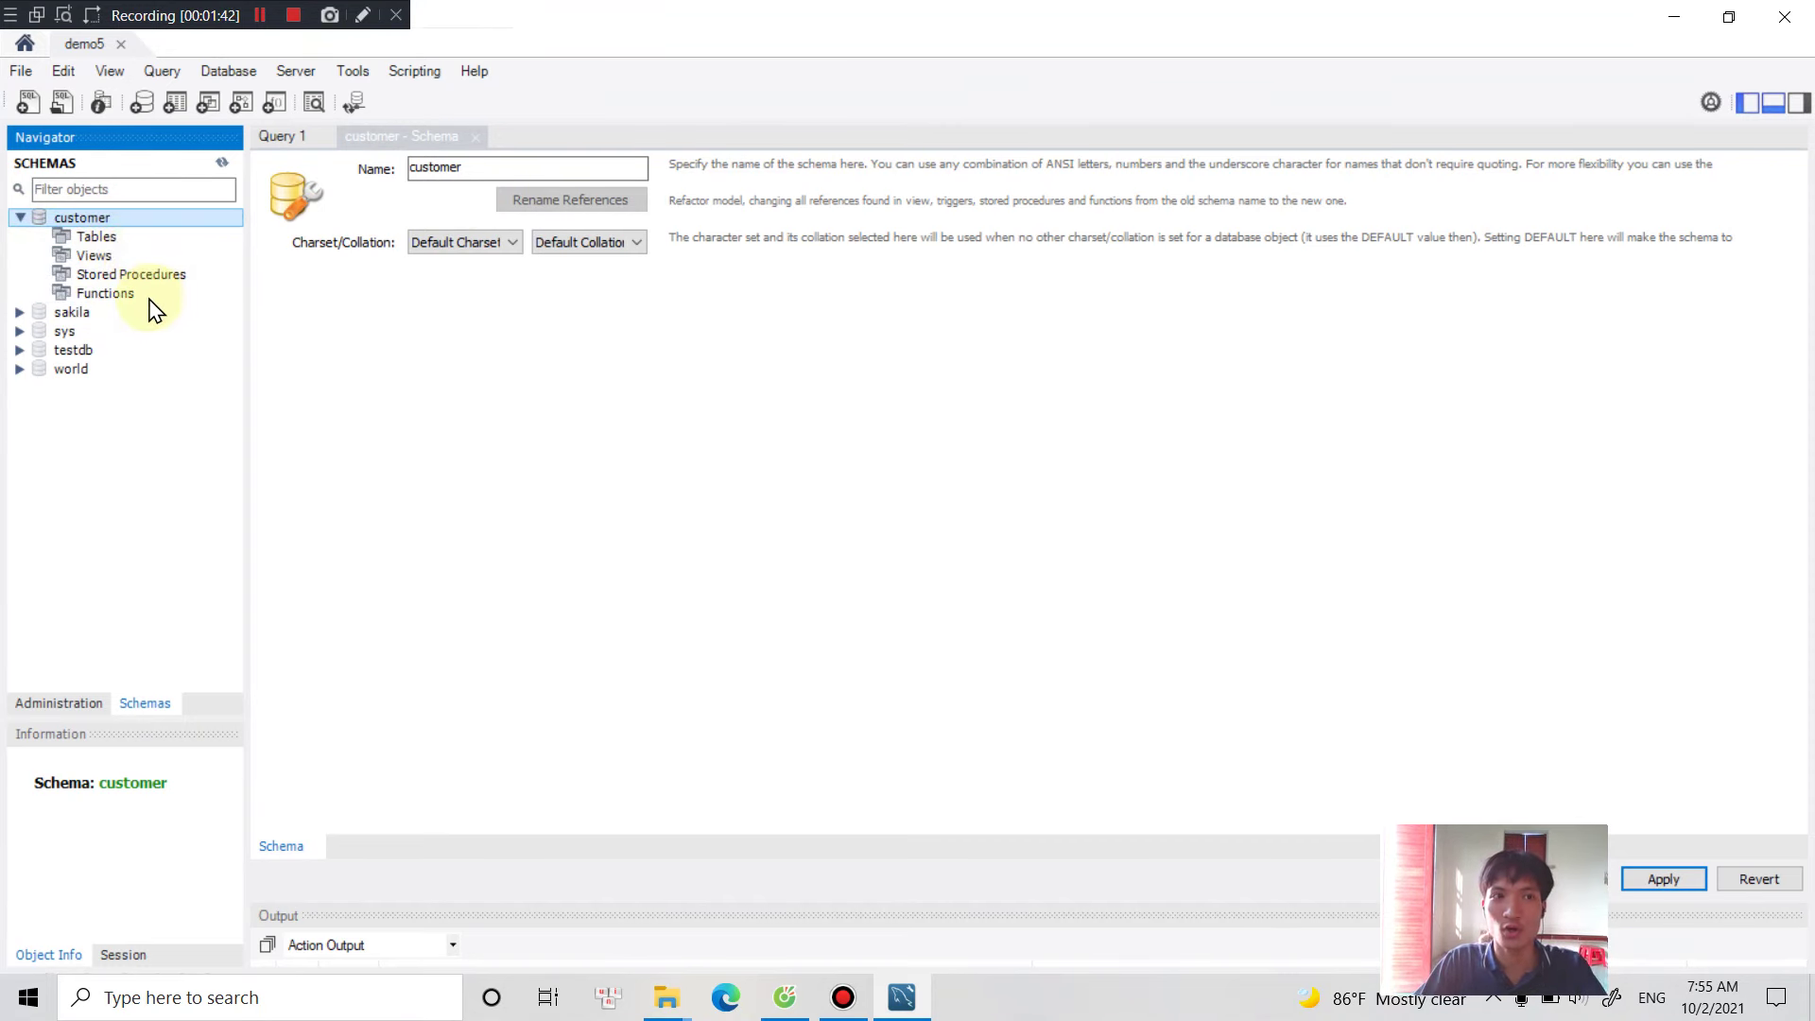
pyautogui.click(101, 237)
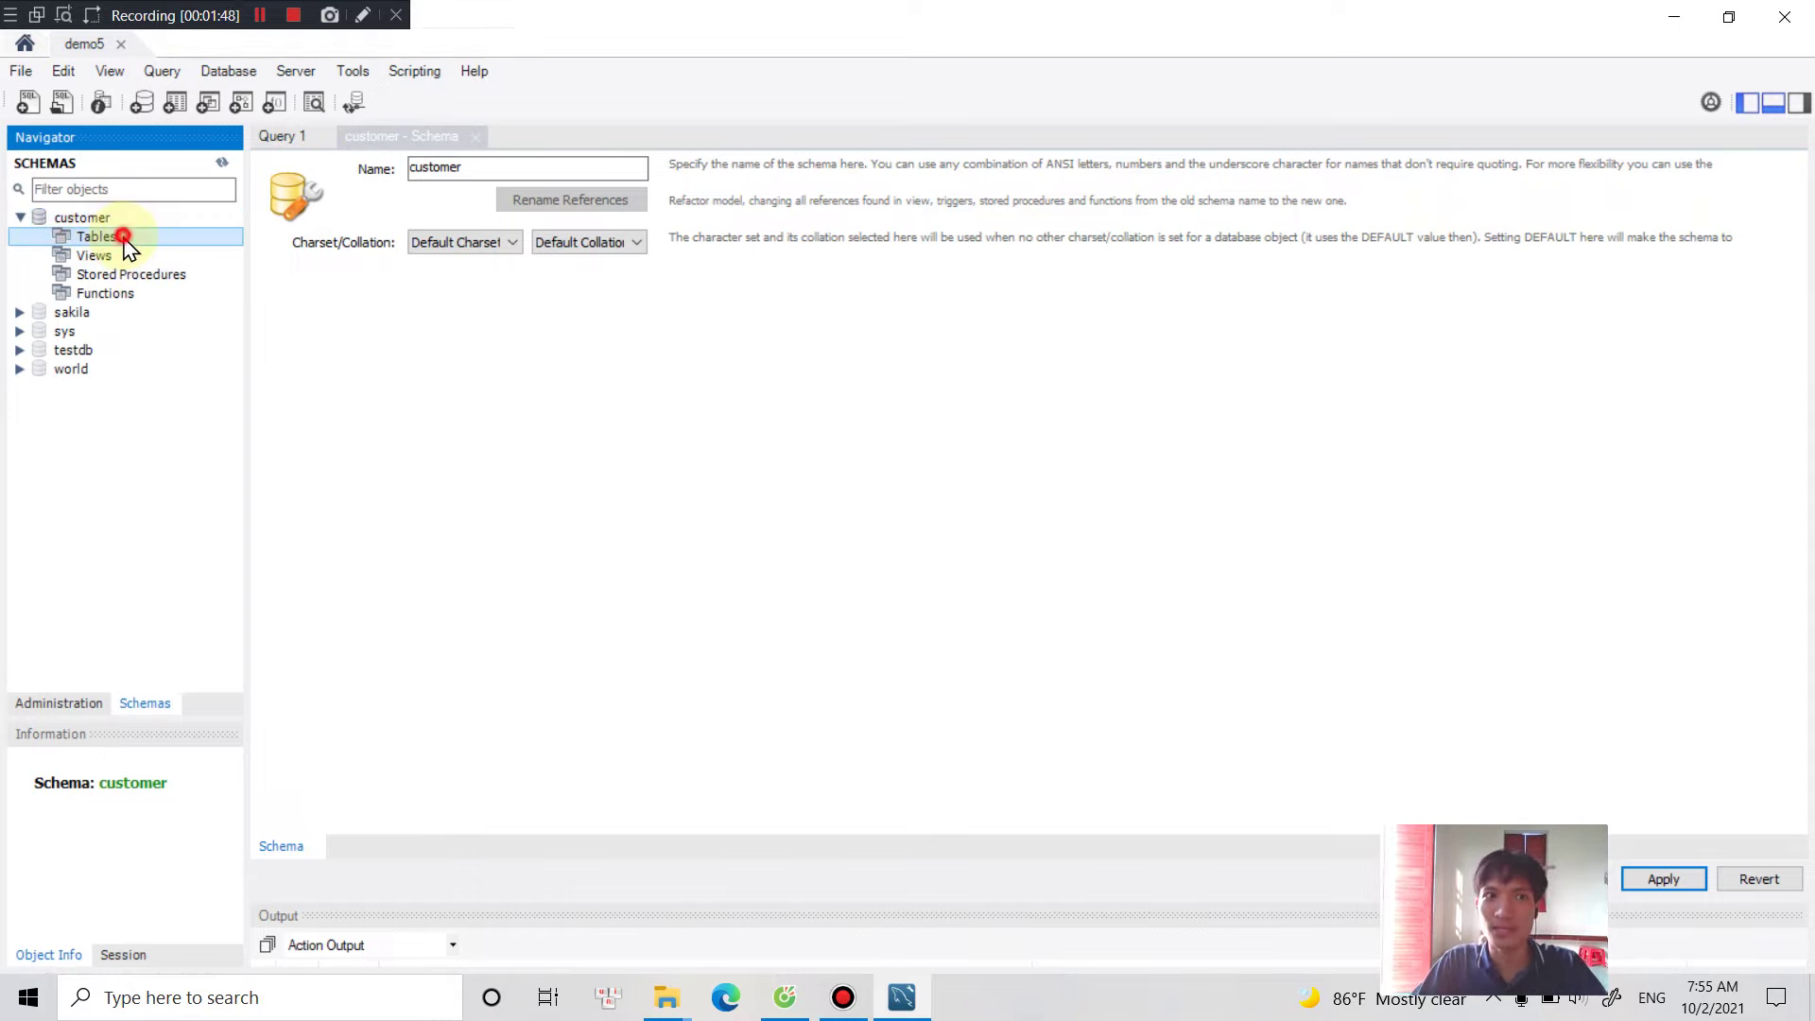
pyautogui.rightClick(127, 242)
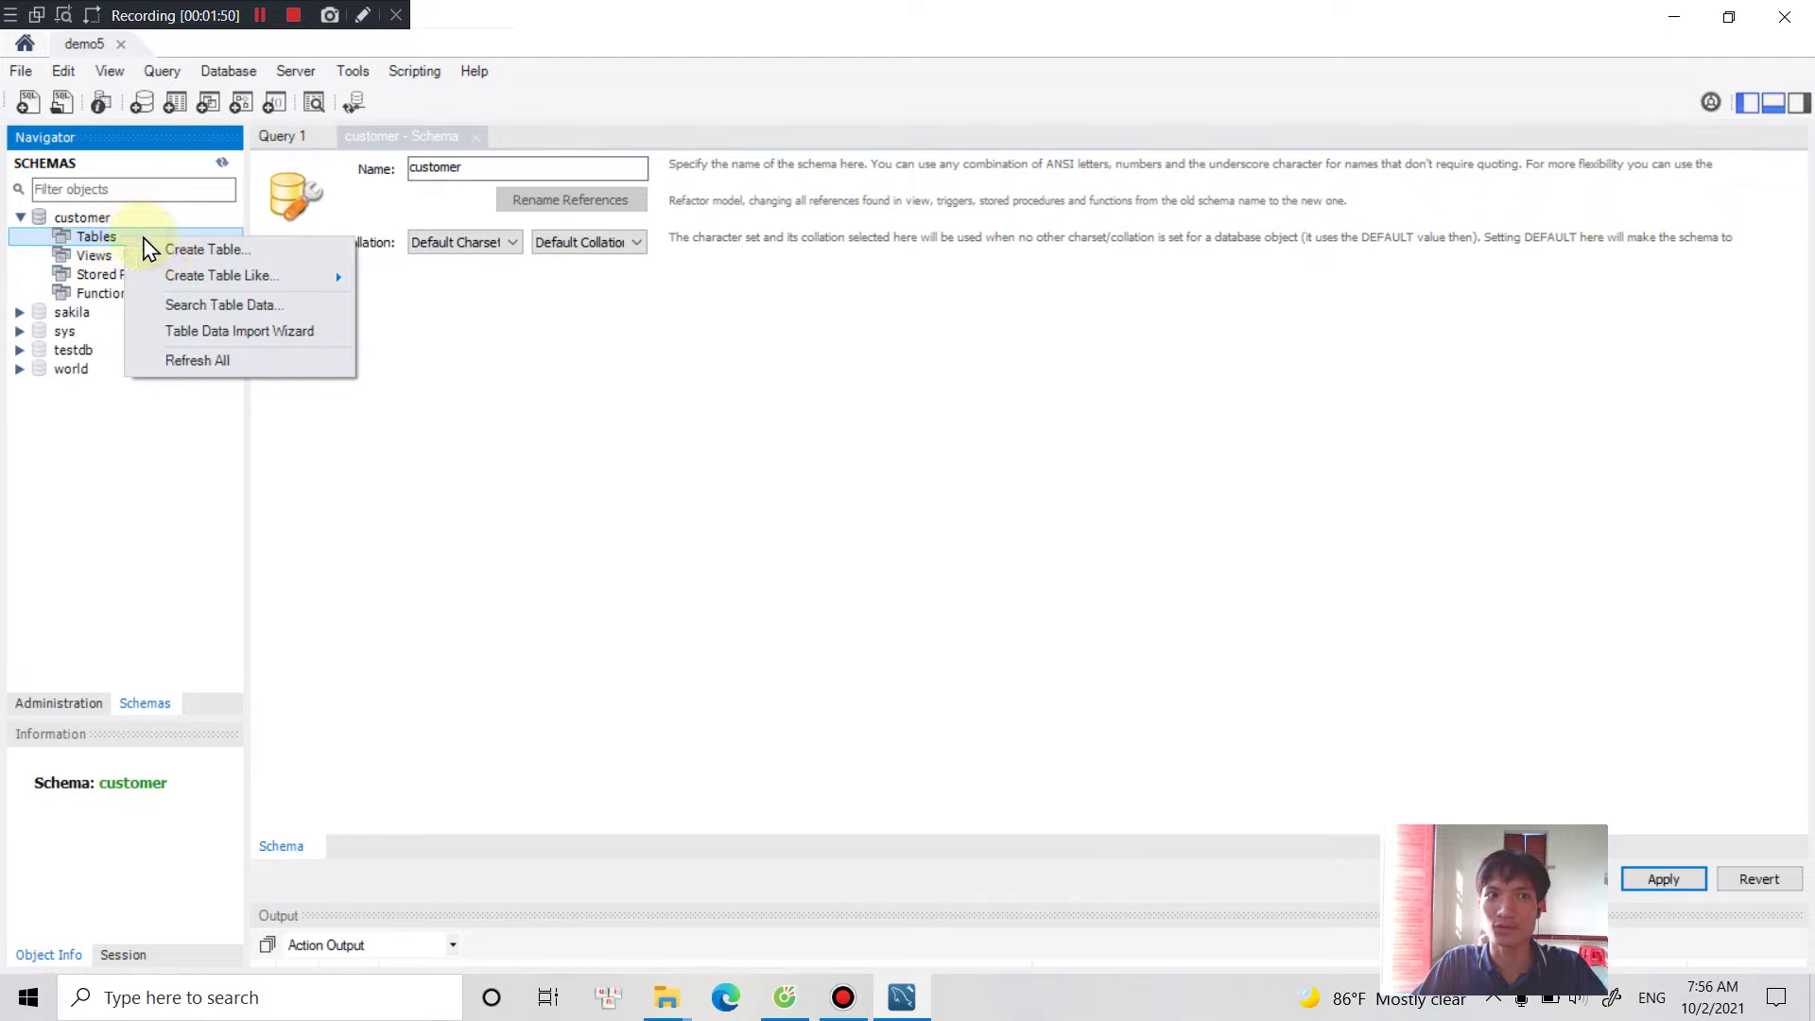
pyautogui.click(204, 249)
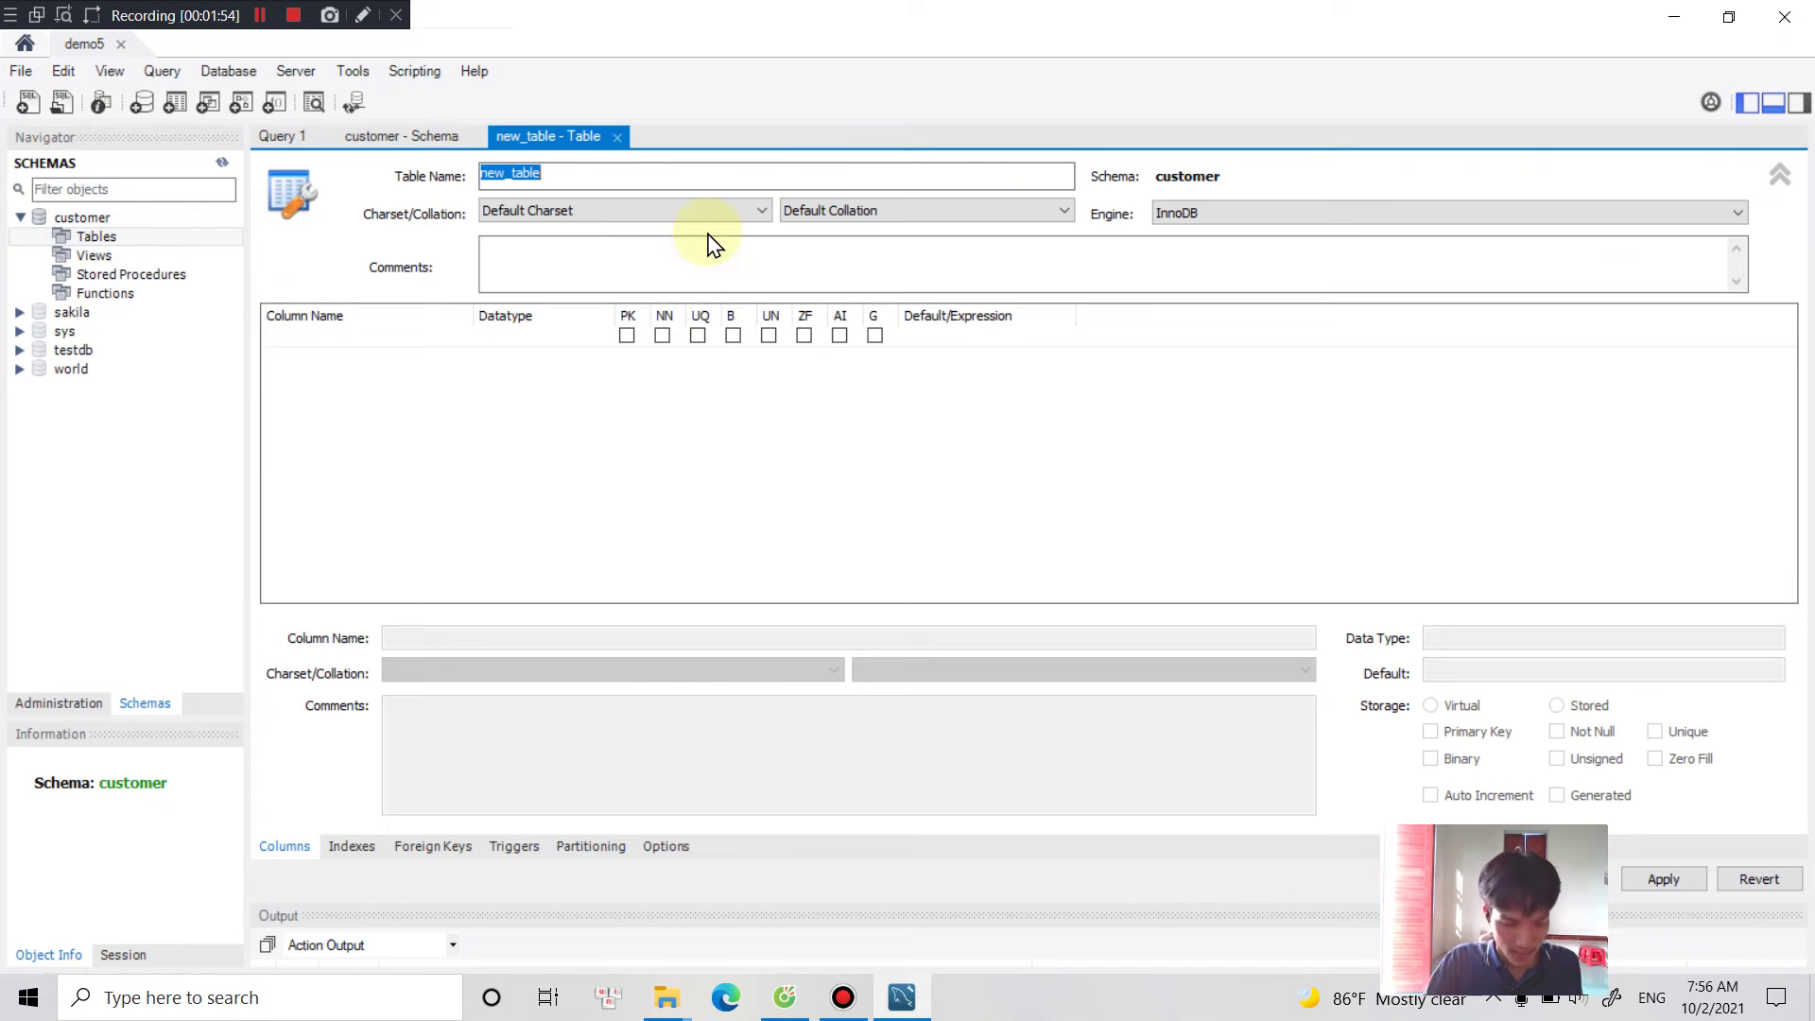
pyautogui.write('c')
pyautogui.write('ustom')
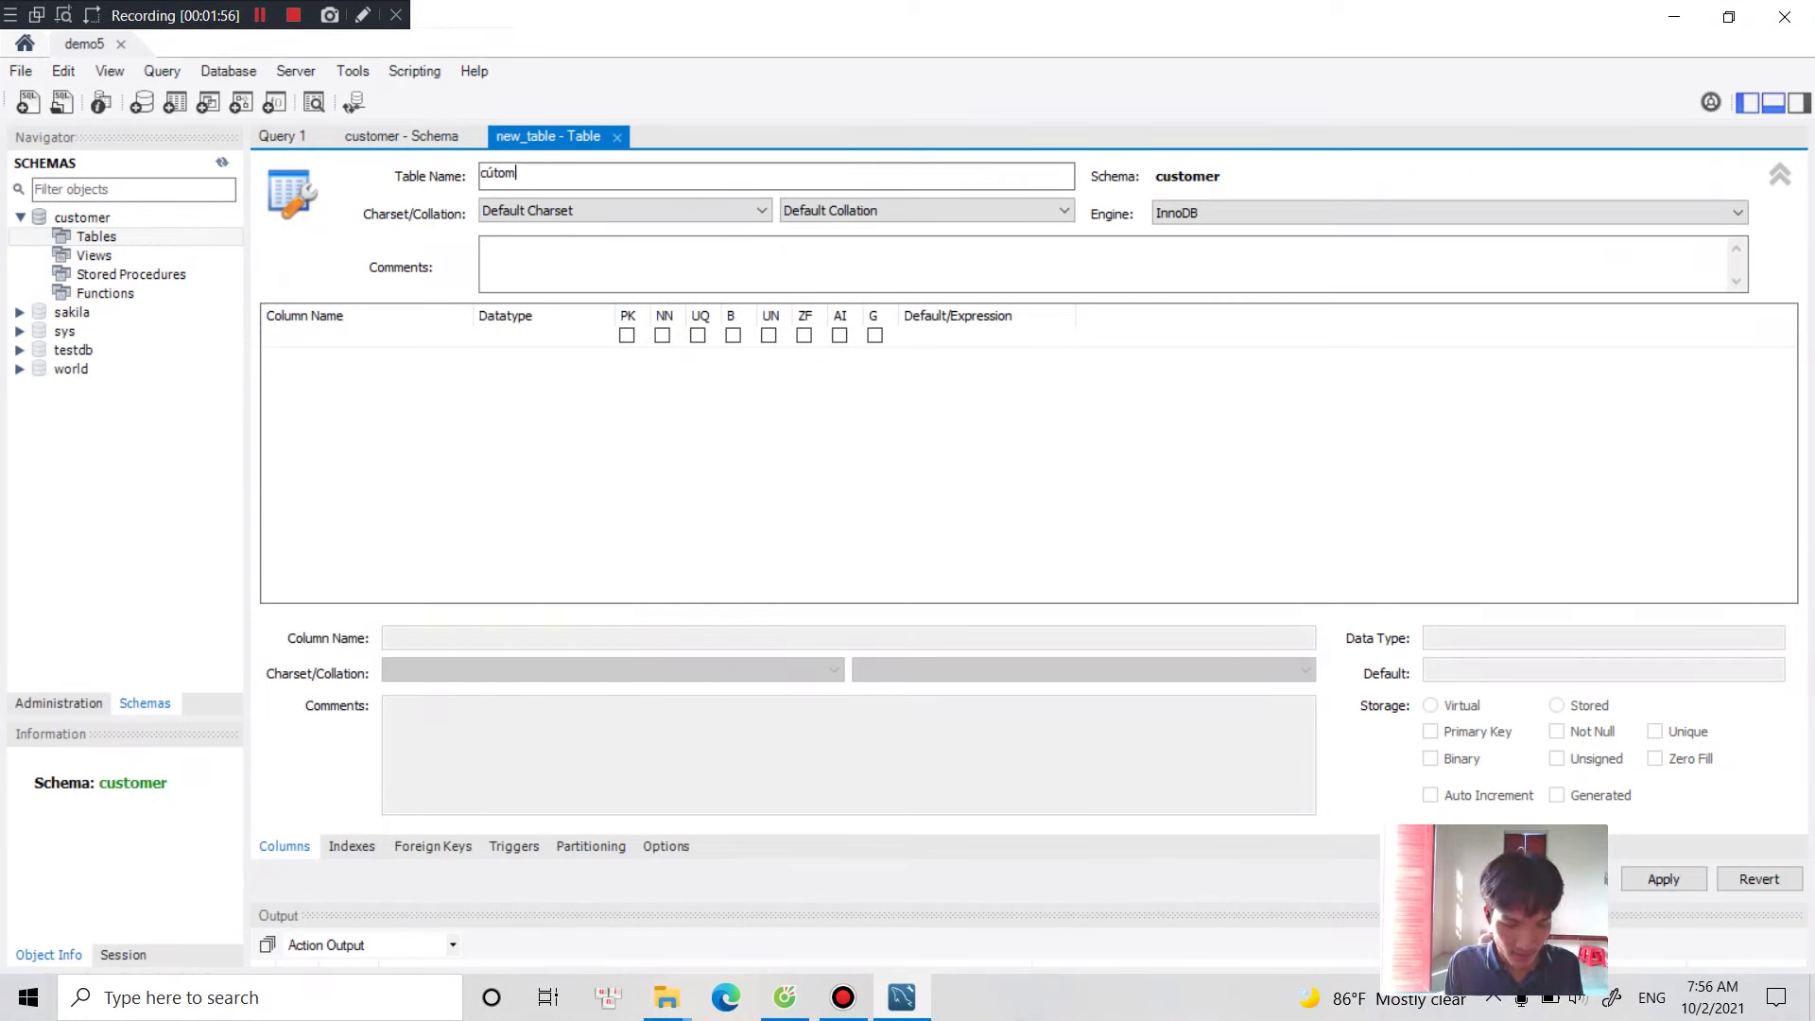
pyautogui.write('er')
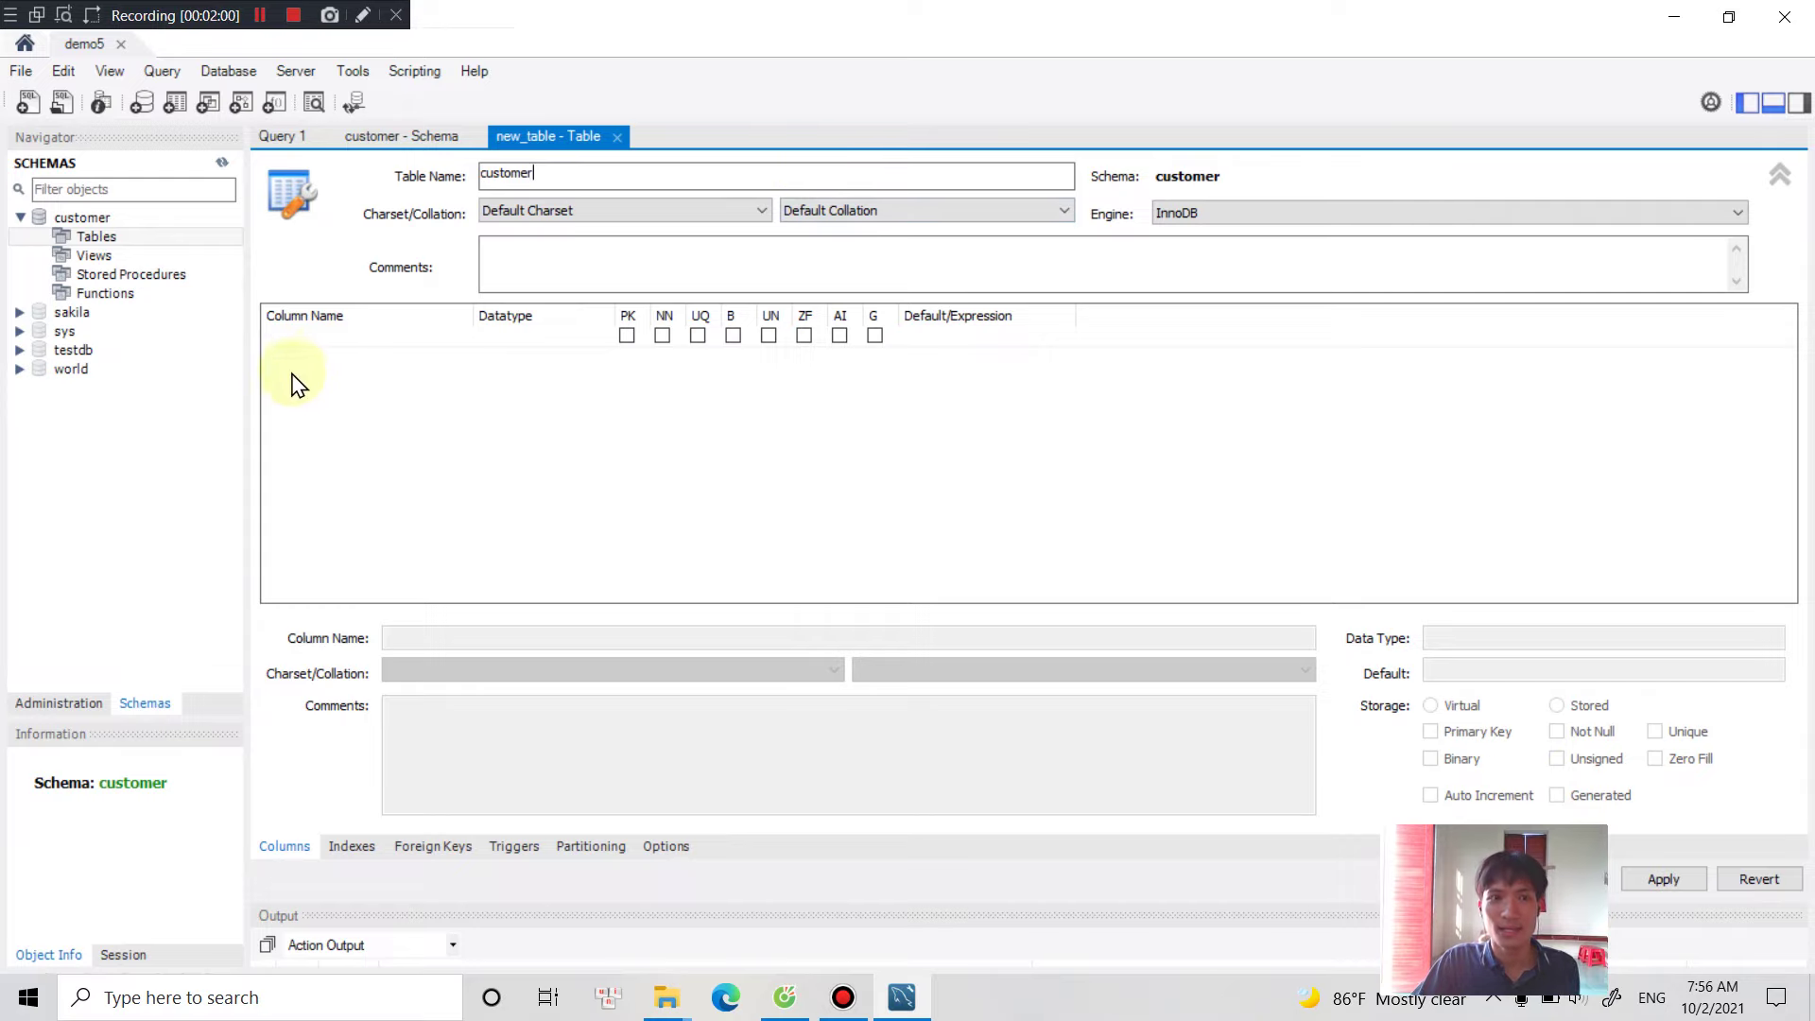
# Add an id column of type INT to the customer table and make it the primary key.
pyautogui.click(316, 359)
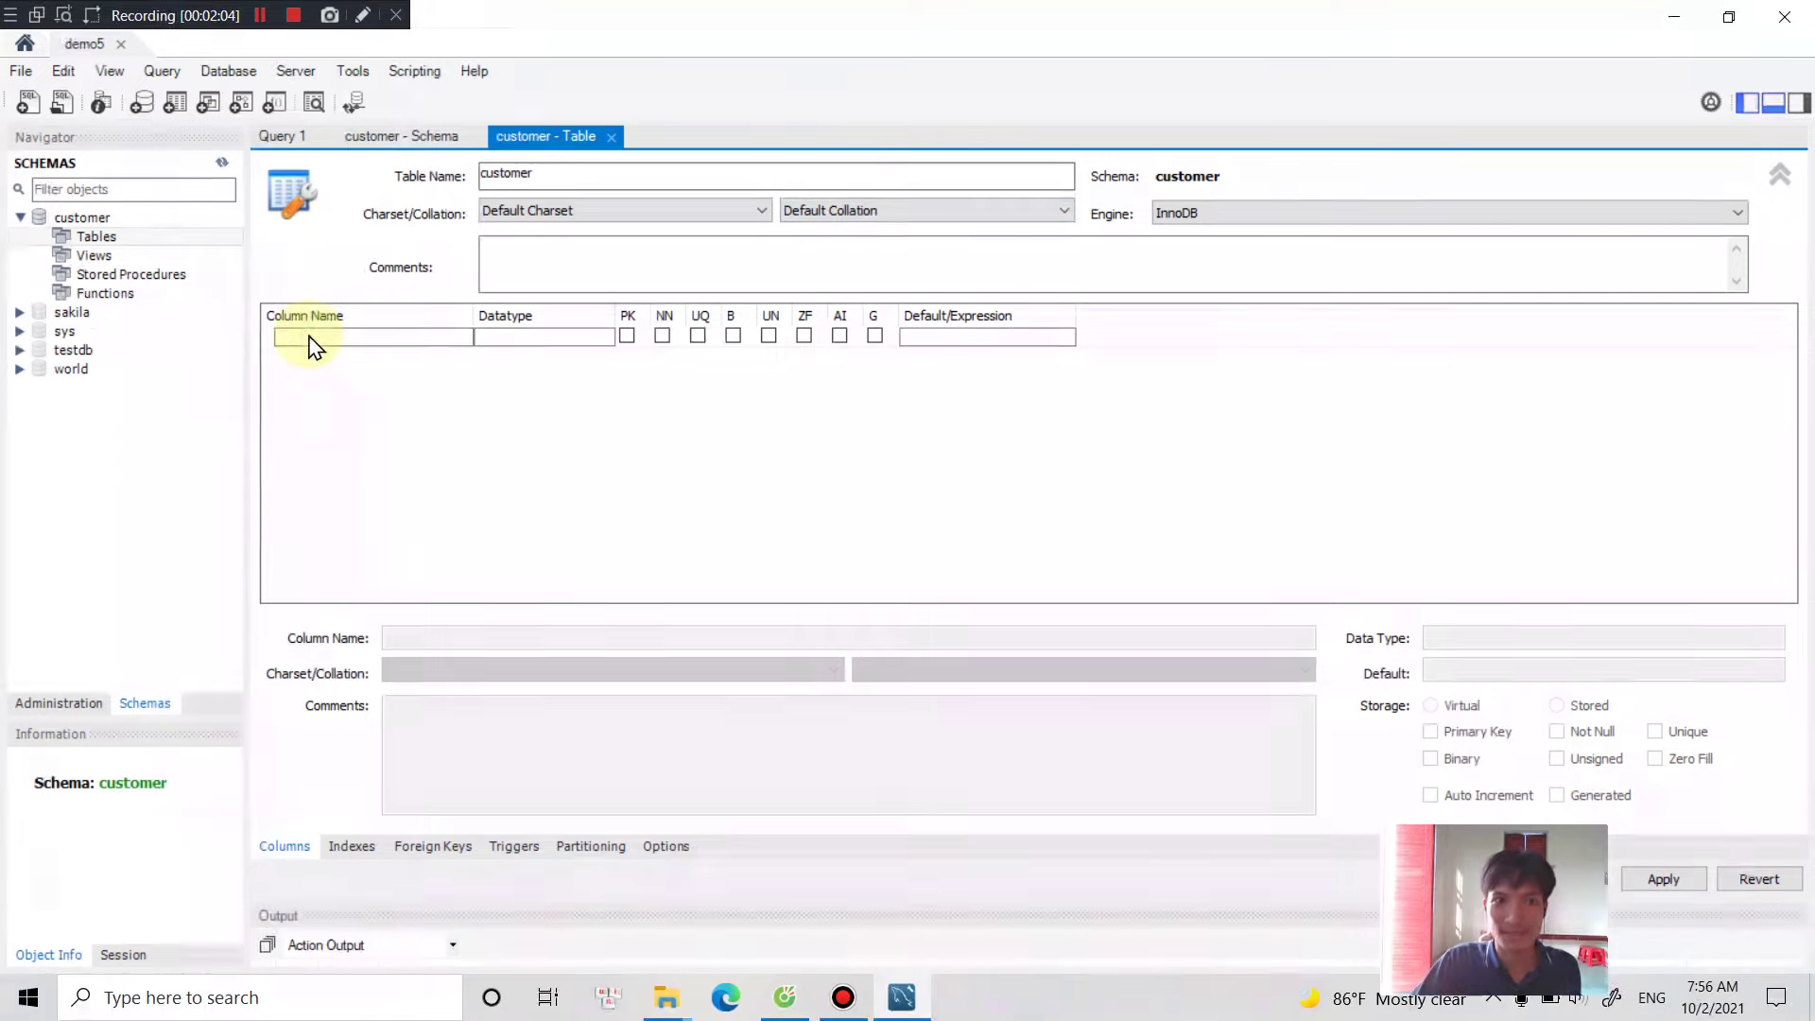
pyautogui.doubleClick(310, 337)
pyautogui.write('id')
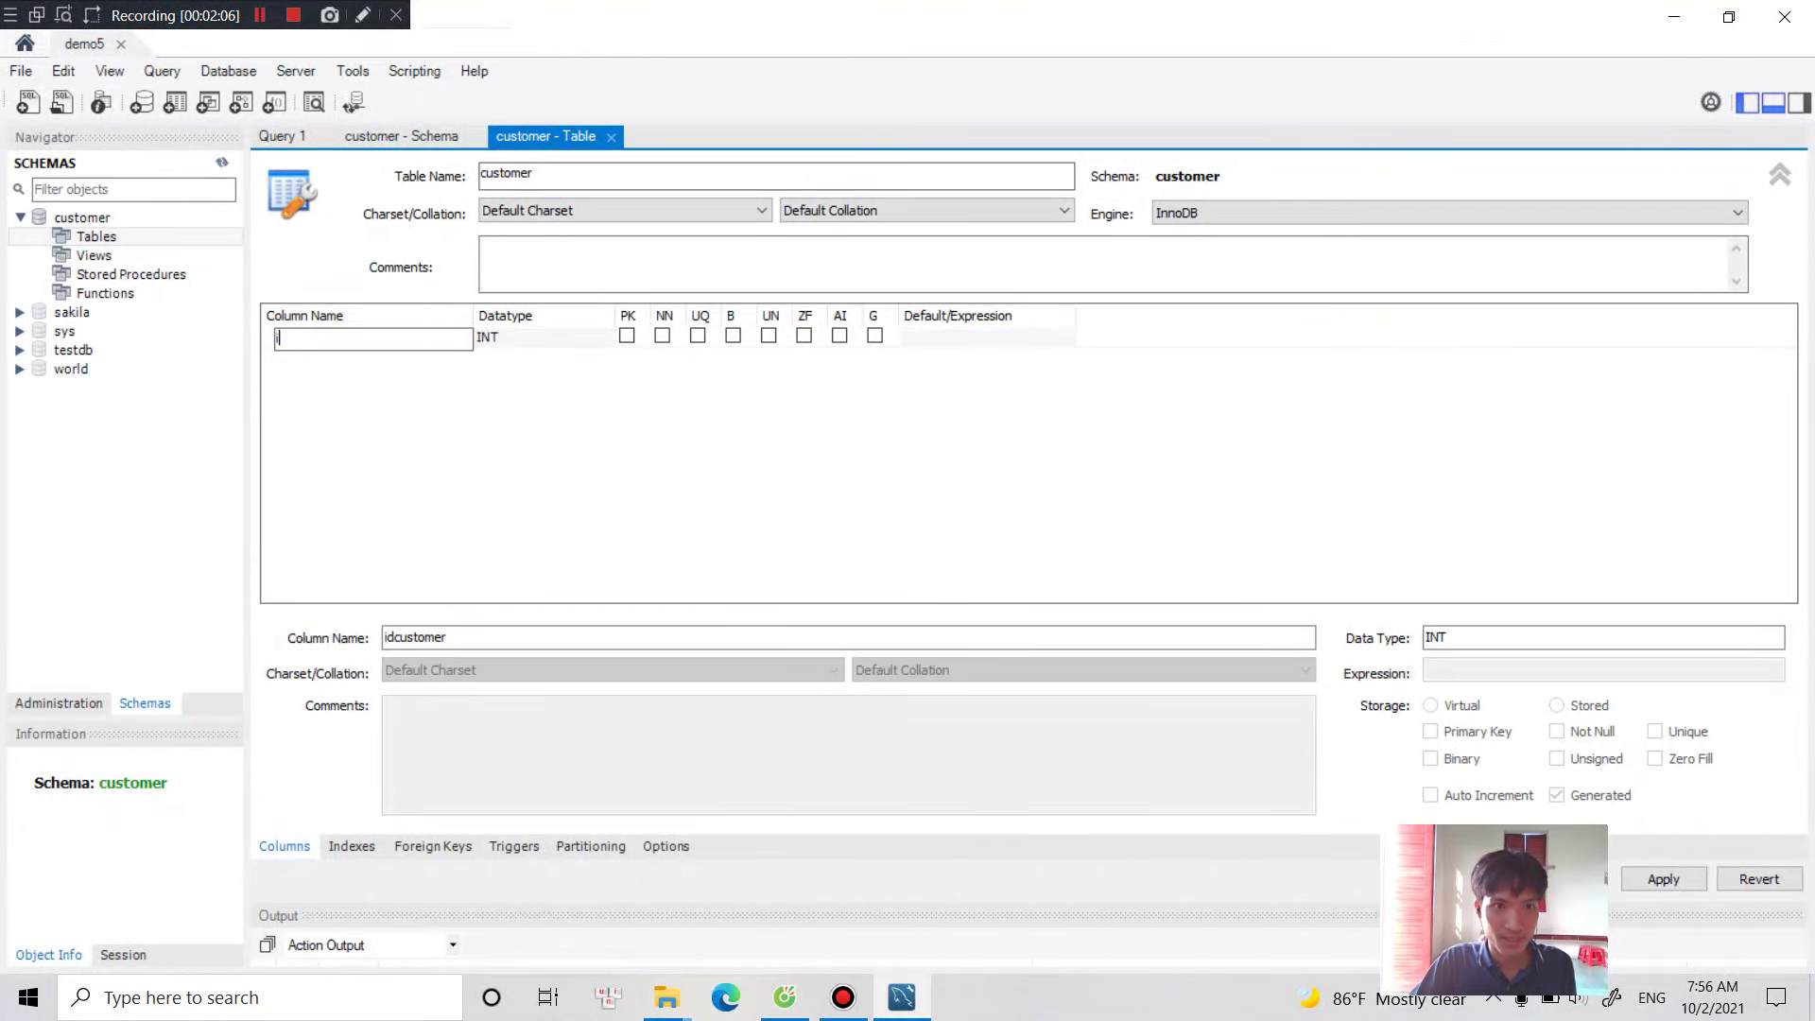
pyautogui.click(626, 337)
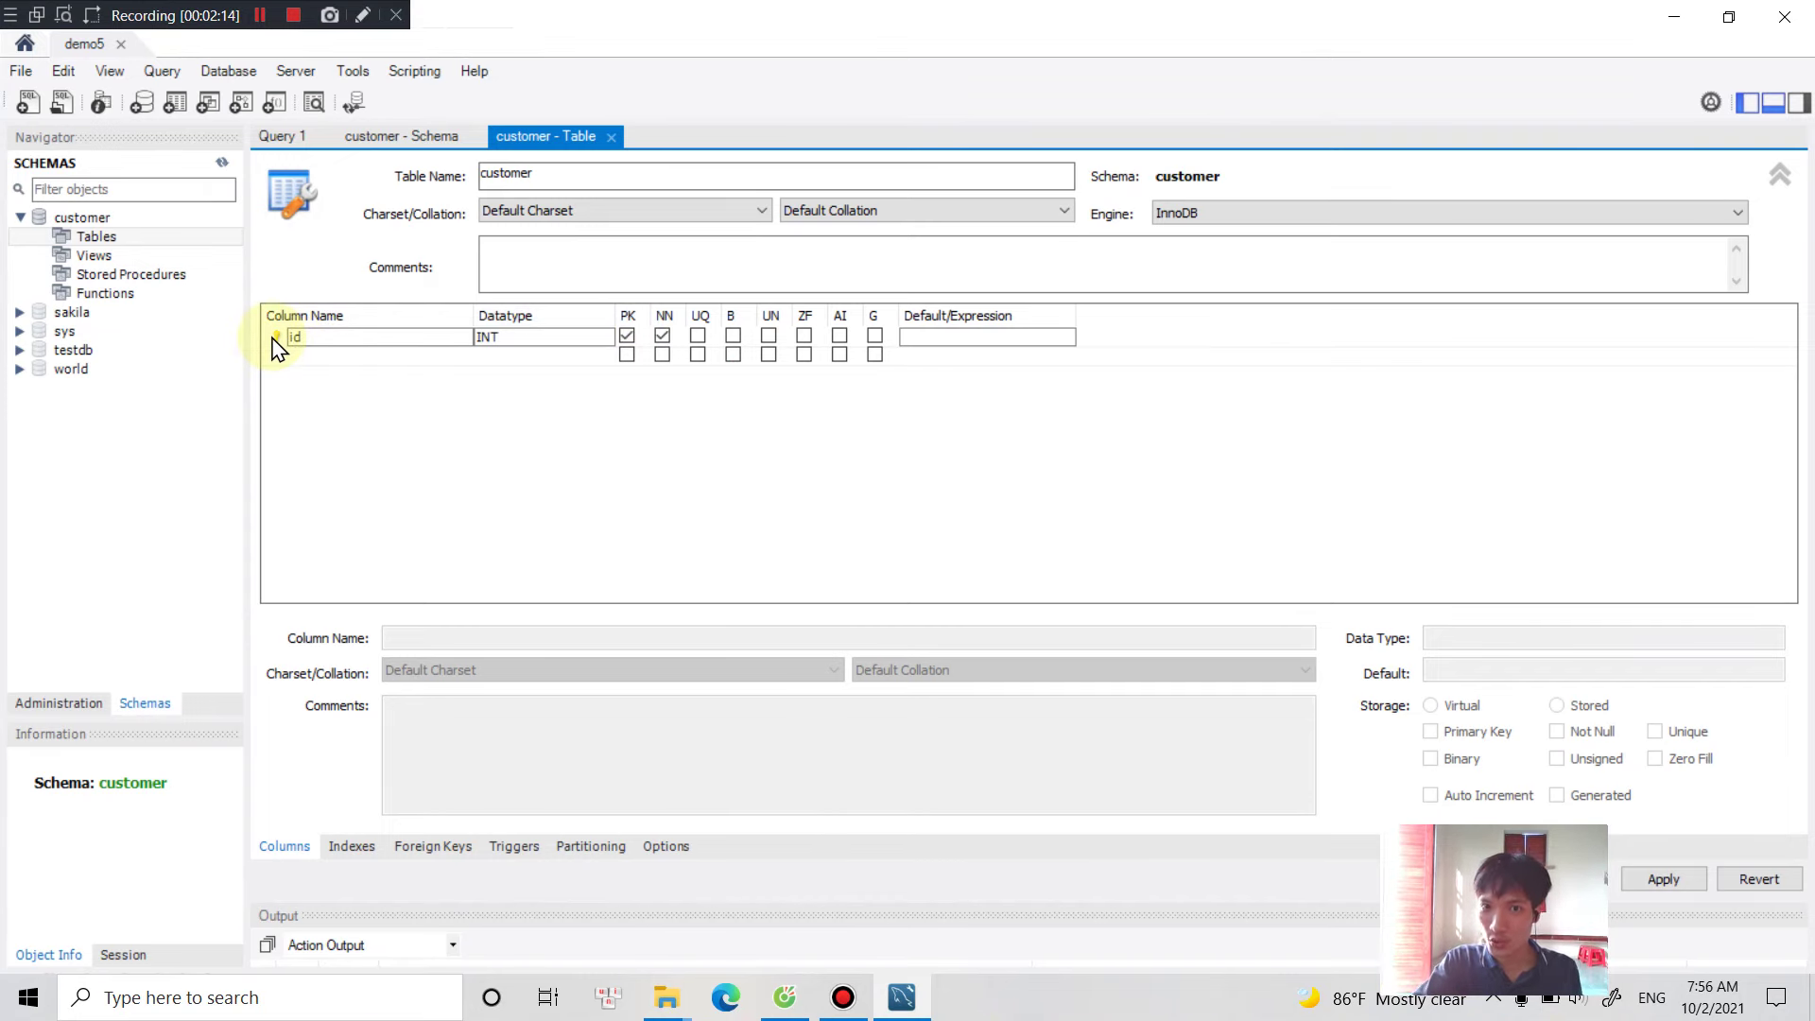
# Add the VARCHAR(45) columns name and adress to the customer table and mark both as not null.
pyautogui.doubleClick(298, 356)
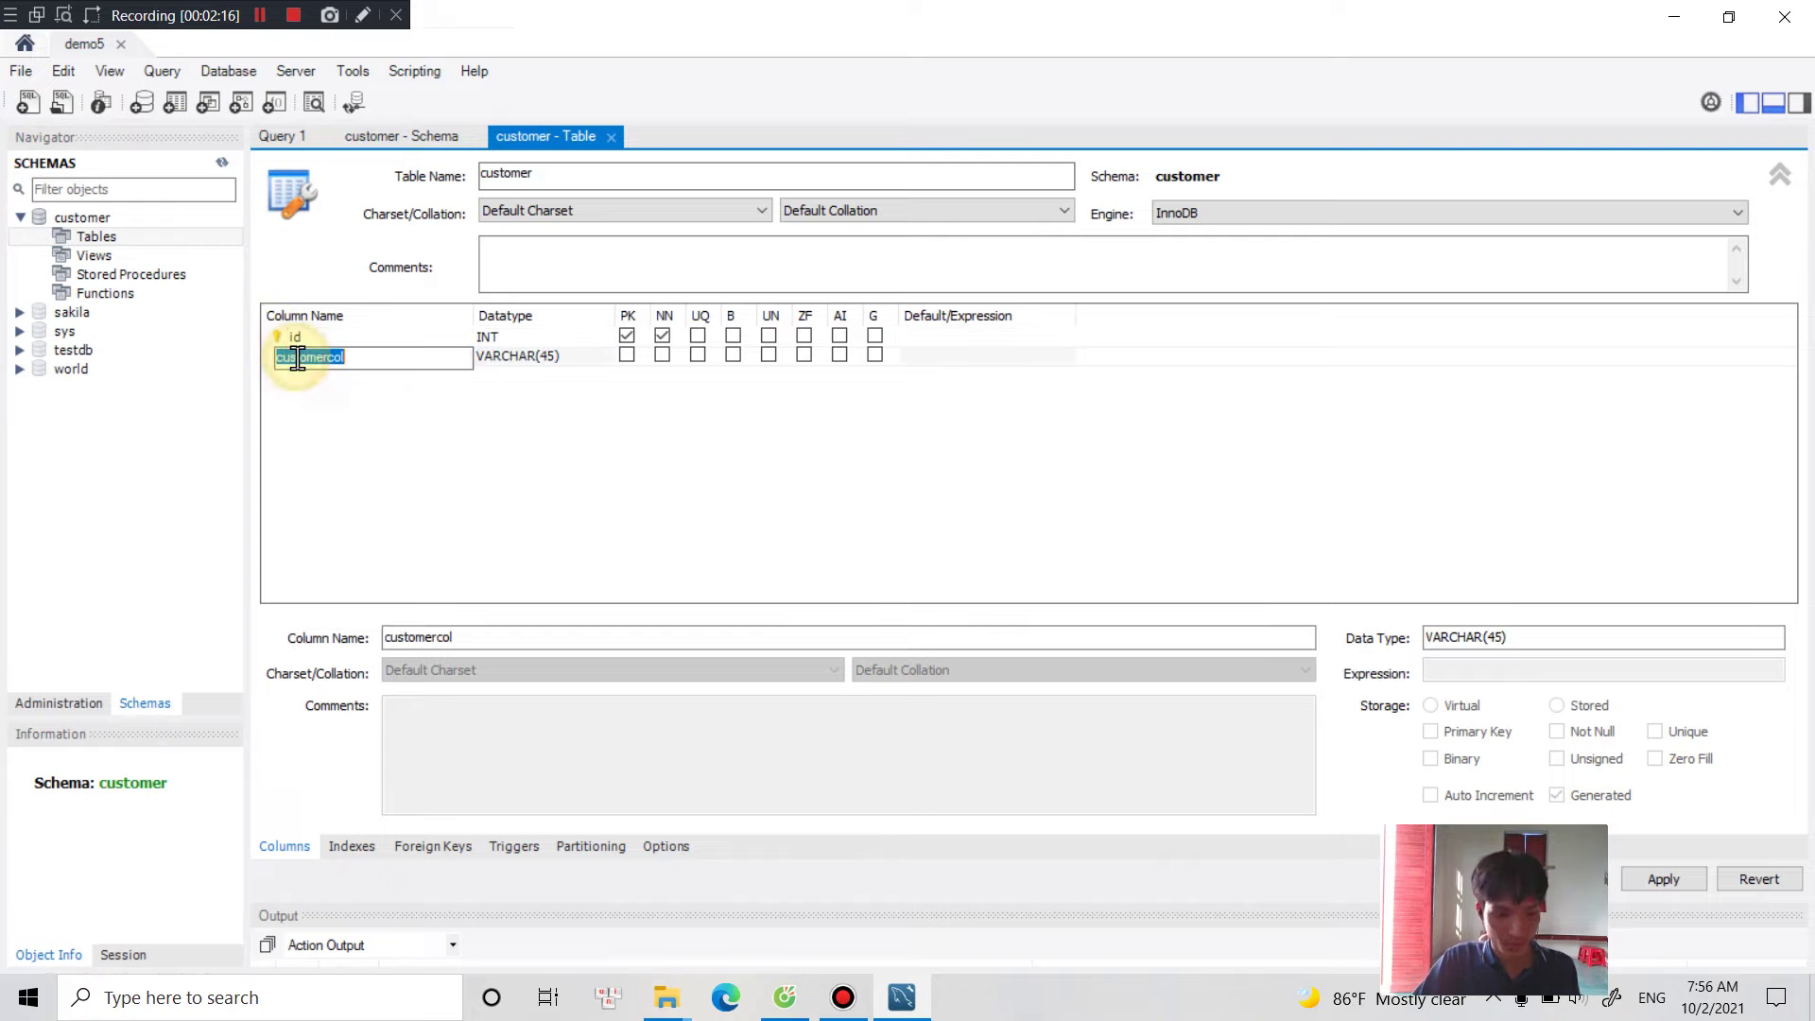
pyautogui.write('name')
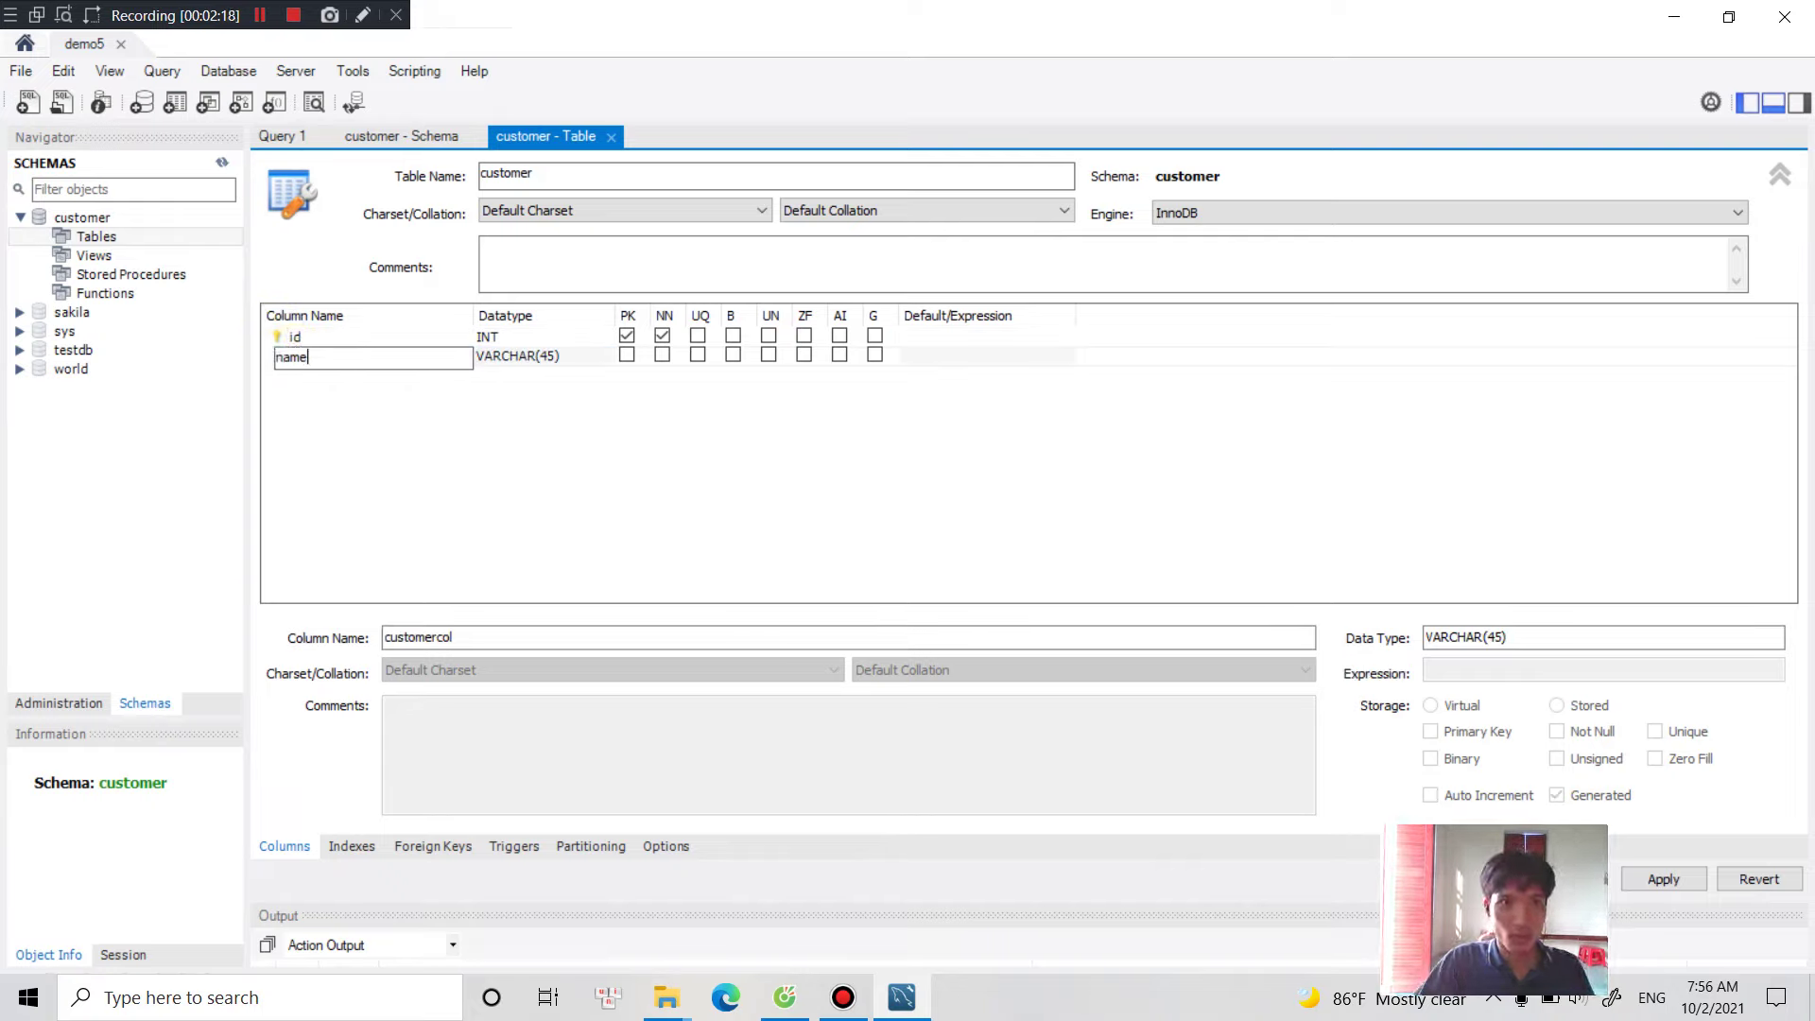
pyautogui.doubleClick(321, 376)
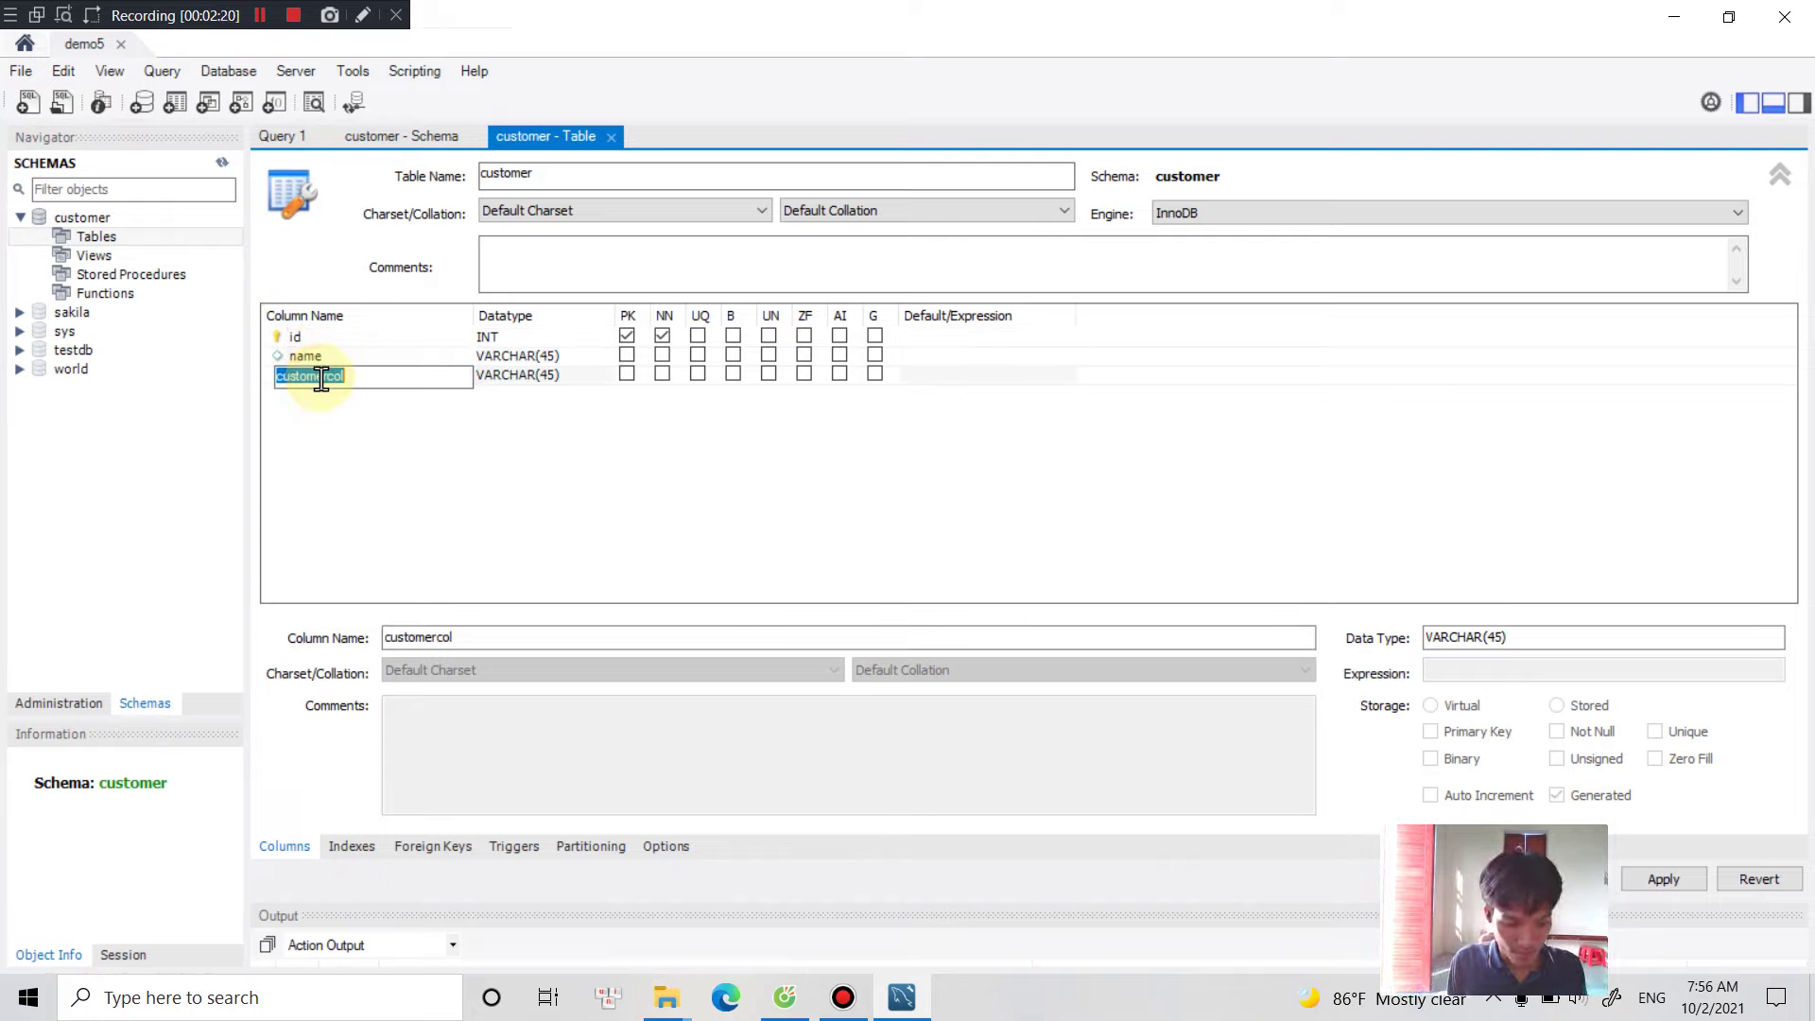
pyautogui.write('adress')
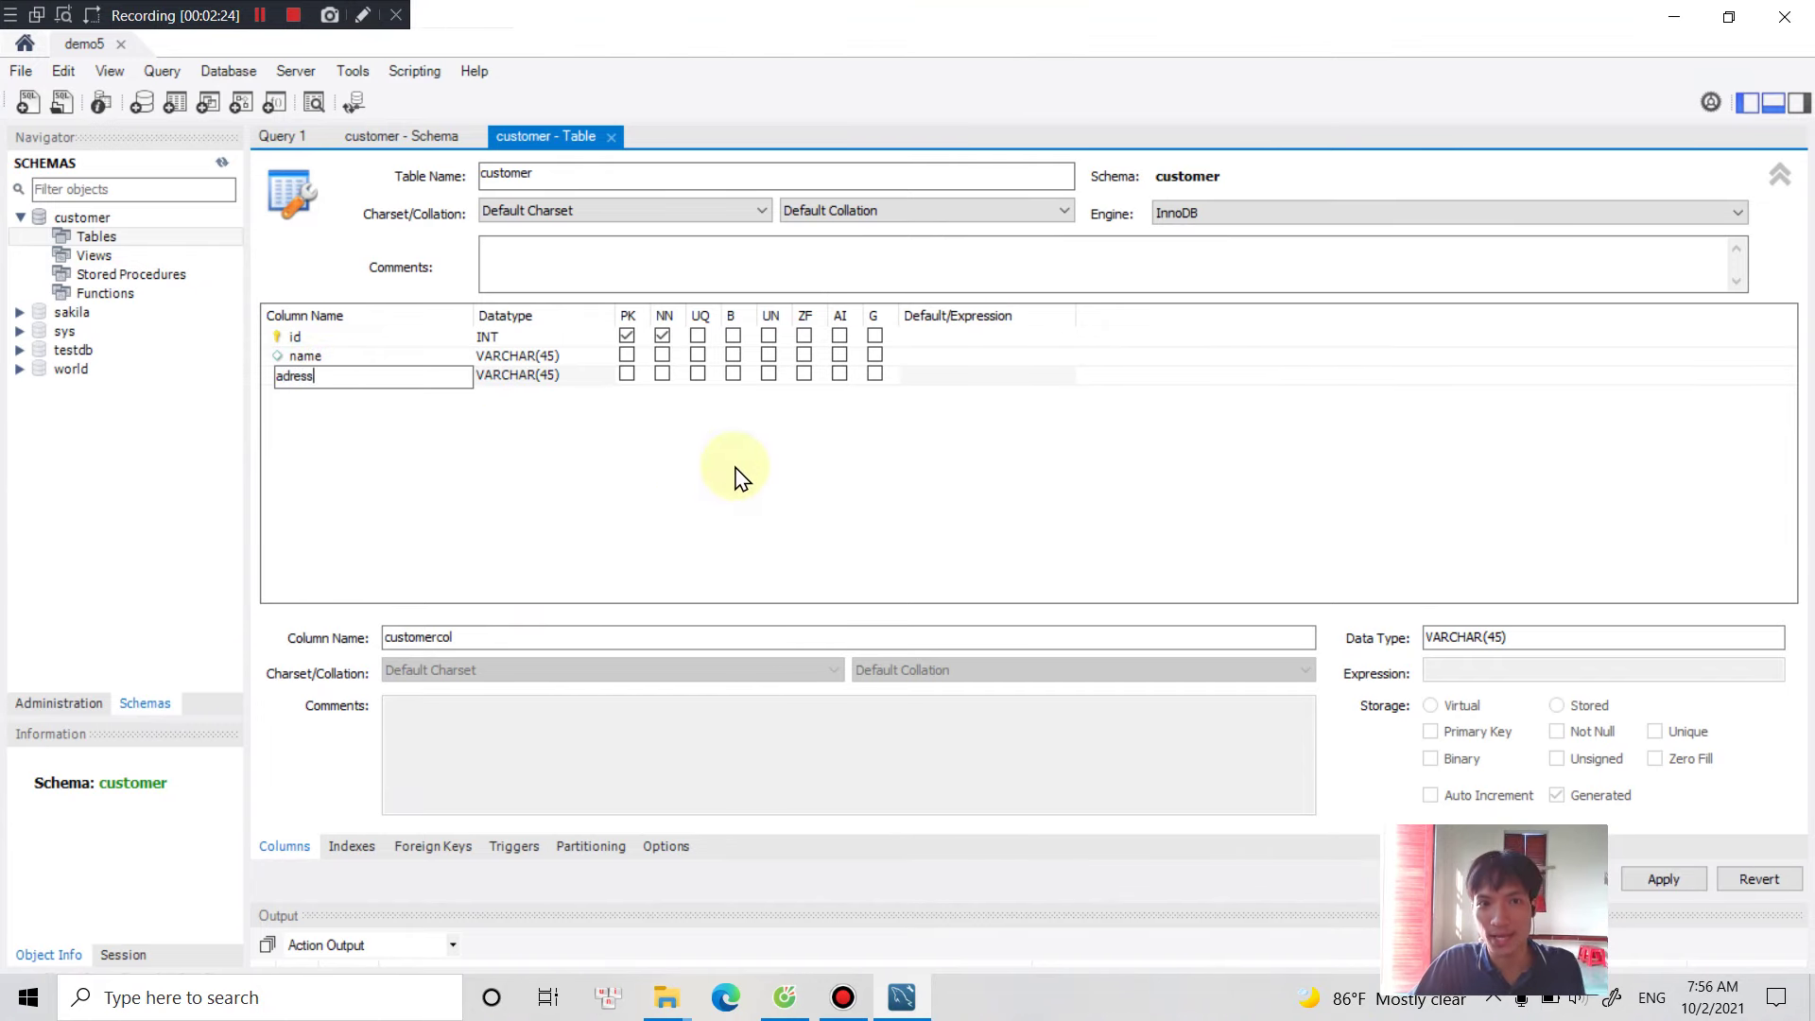
pyautogui.click(689, 417)
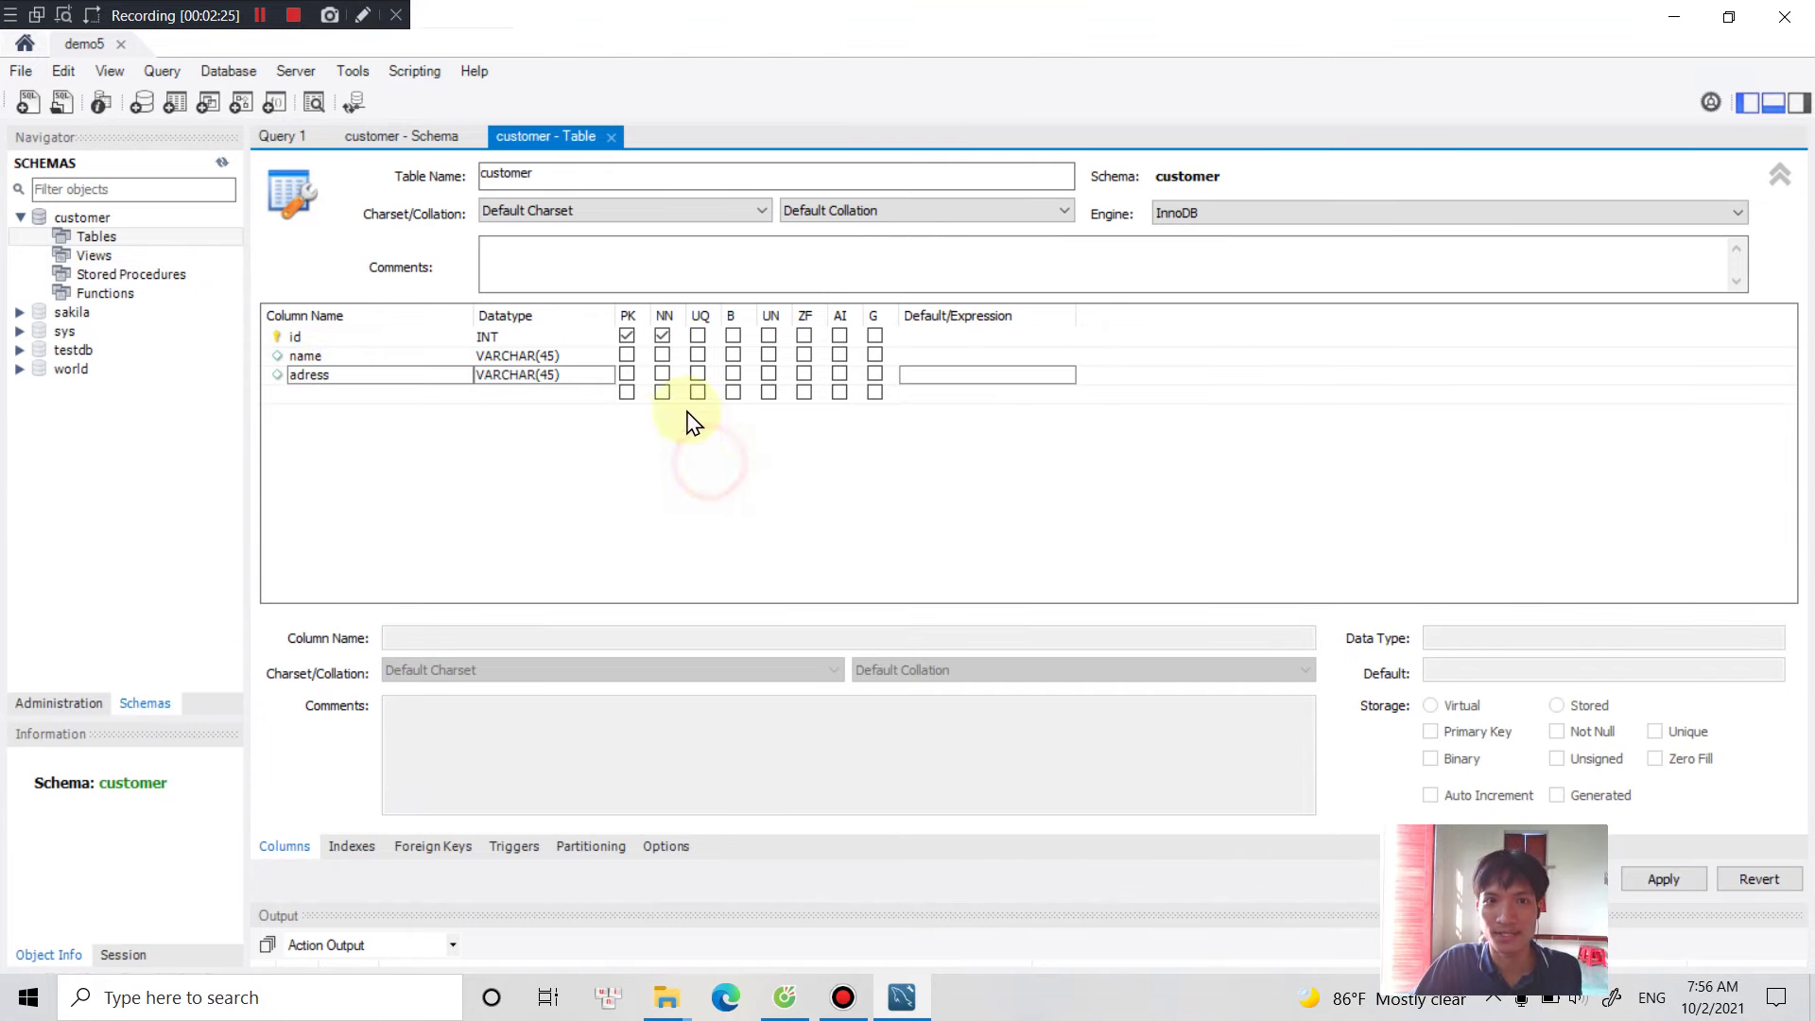
pyautogui.click(661, 354)
pyautogui.click(661, 373)
pyautogui.click(767, 562)
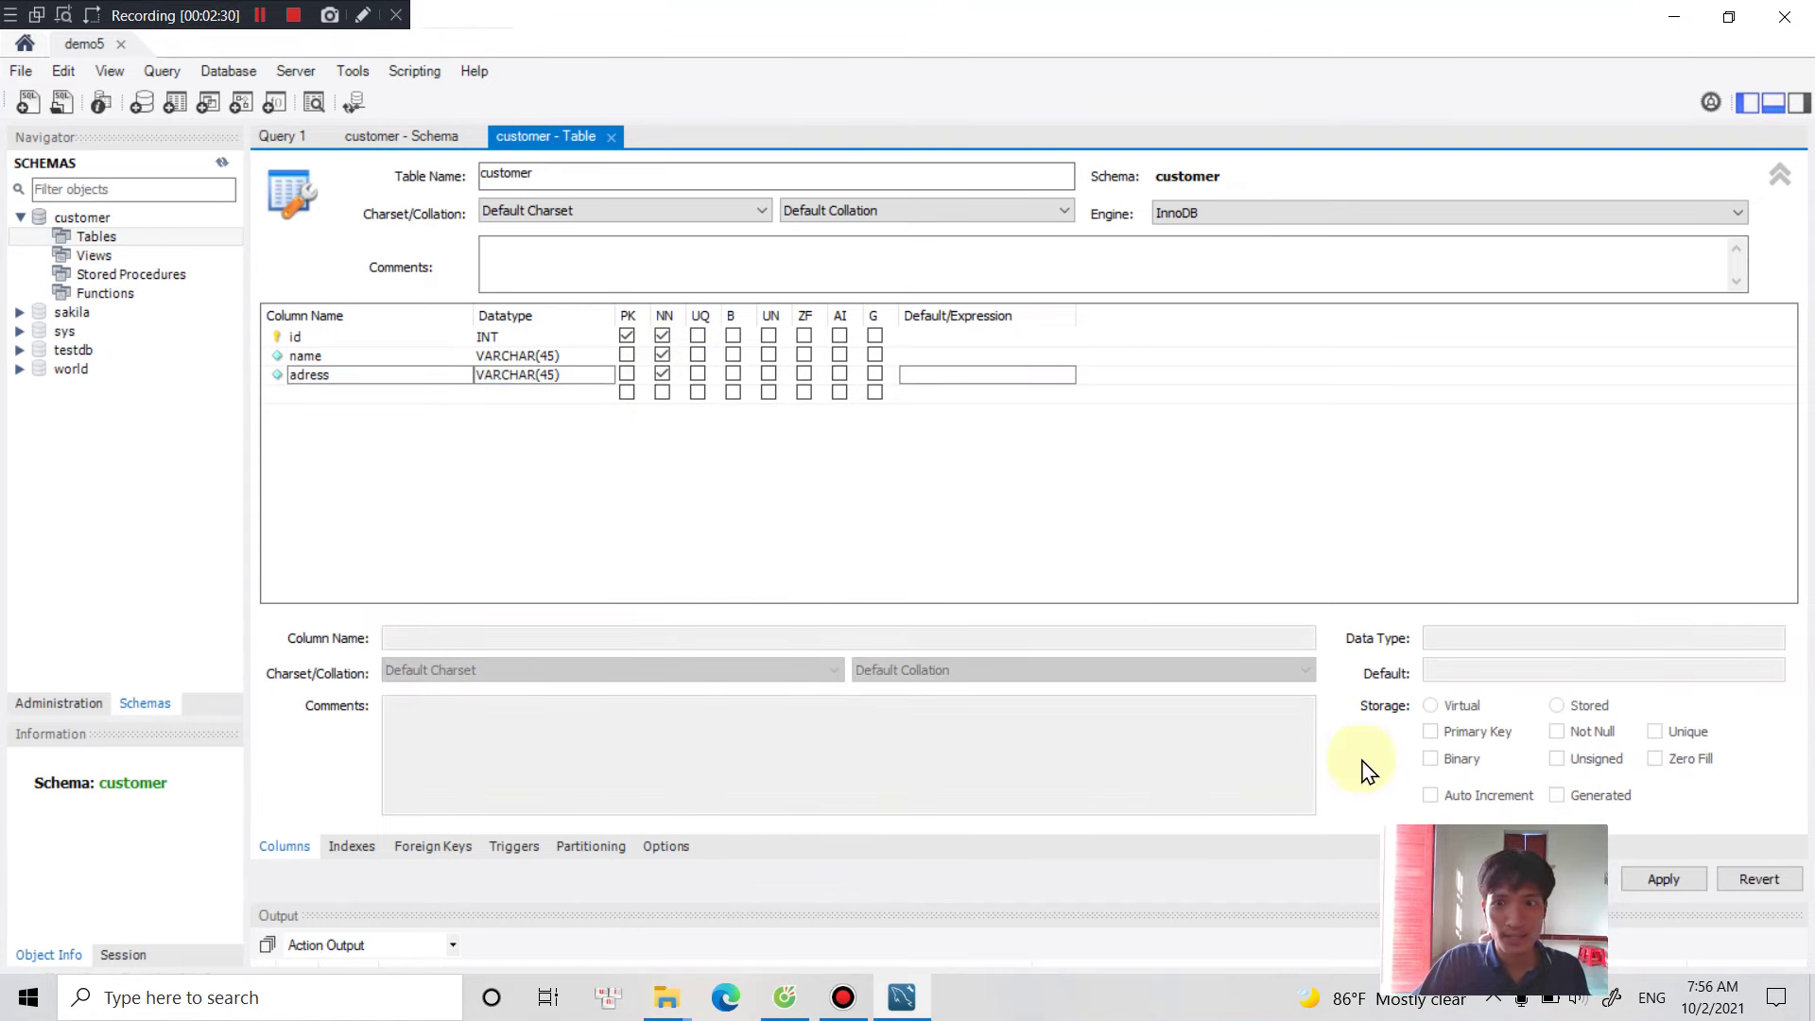
# Review the CREATE TABLE script for the customer table and apply it to the database.
pyautogui.click(1664, 879)
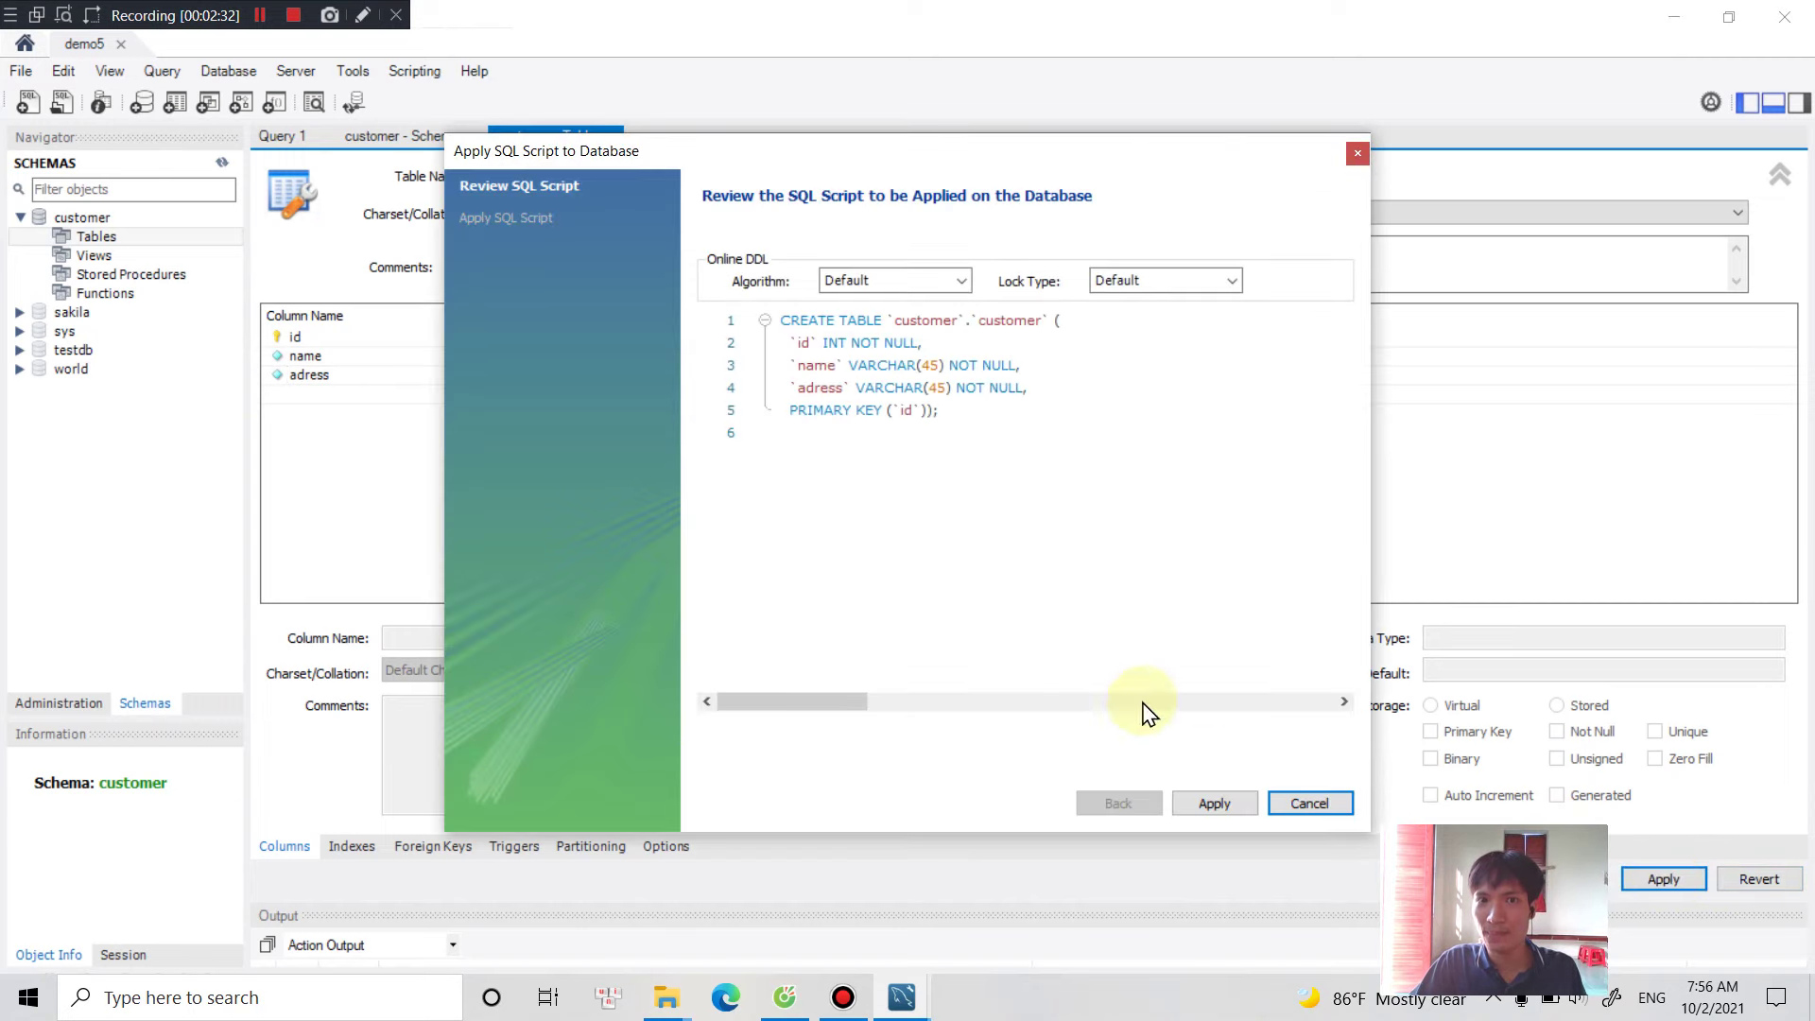
pyautogui.moveTo(832, 328); pyautogui.dragTo(766, 322)
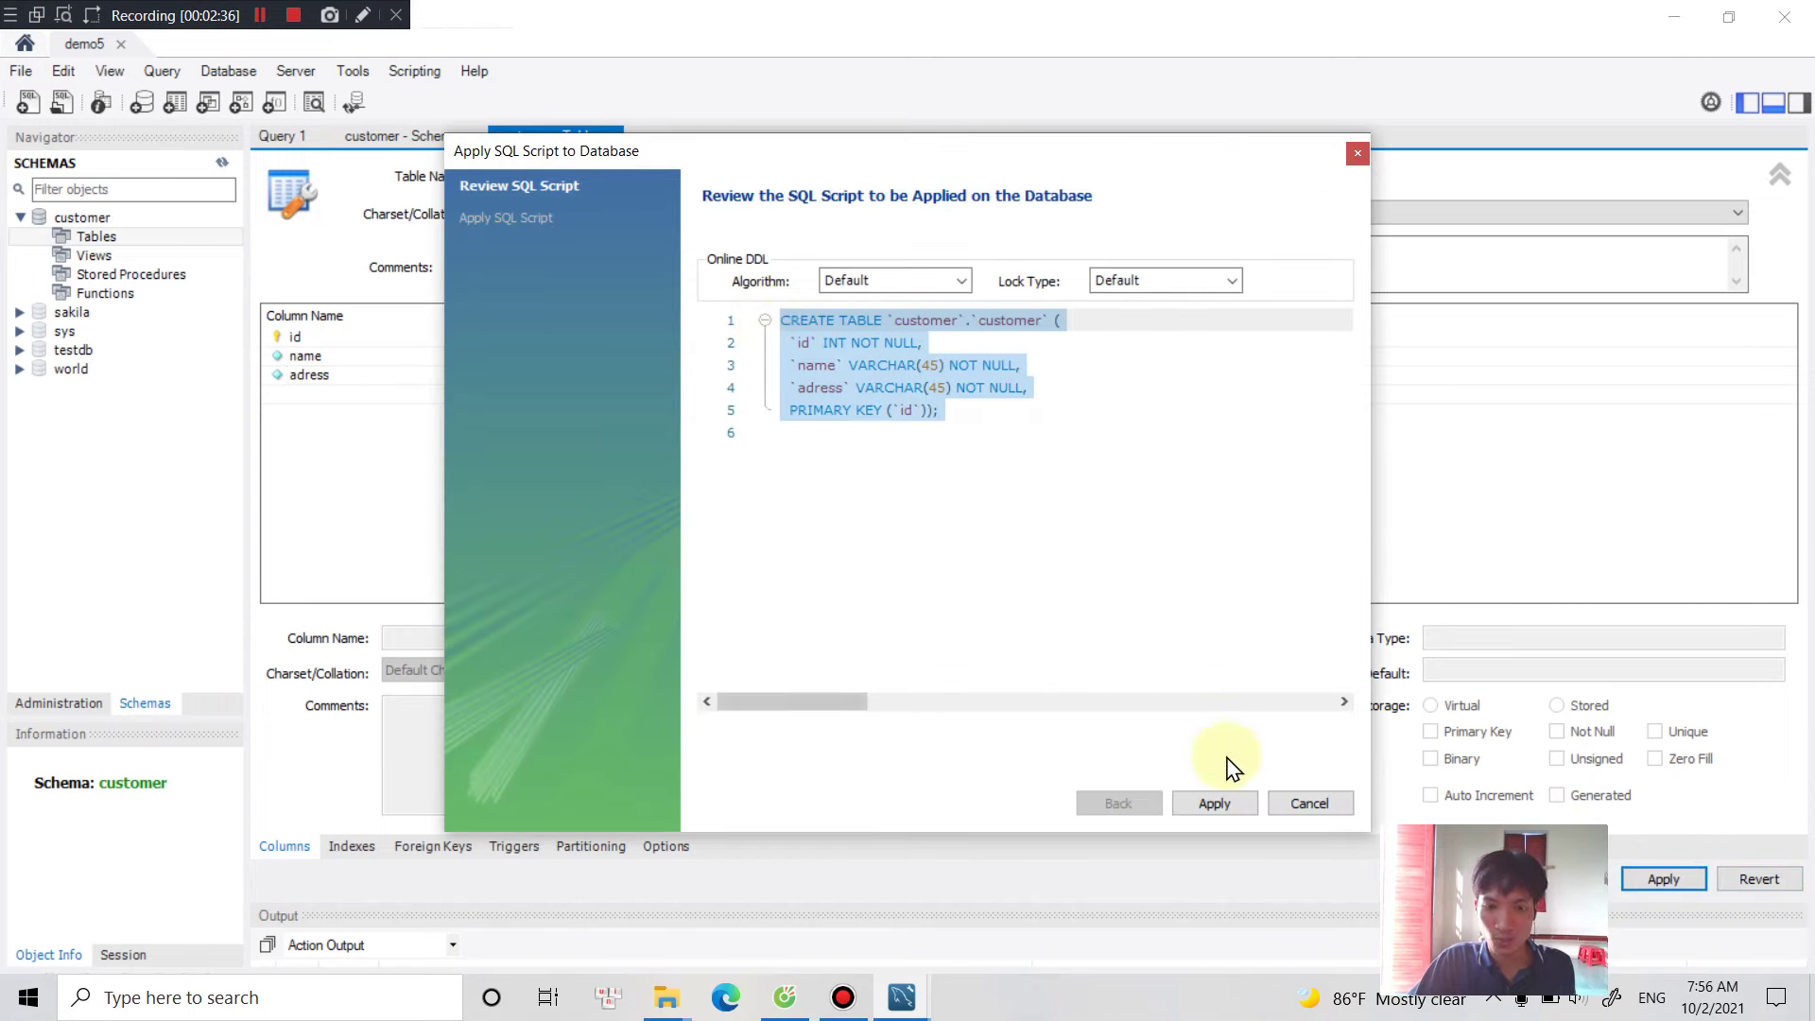
pyautogui.click(1218, 804)
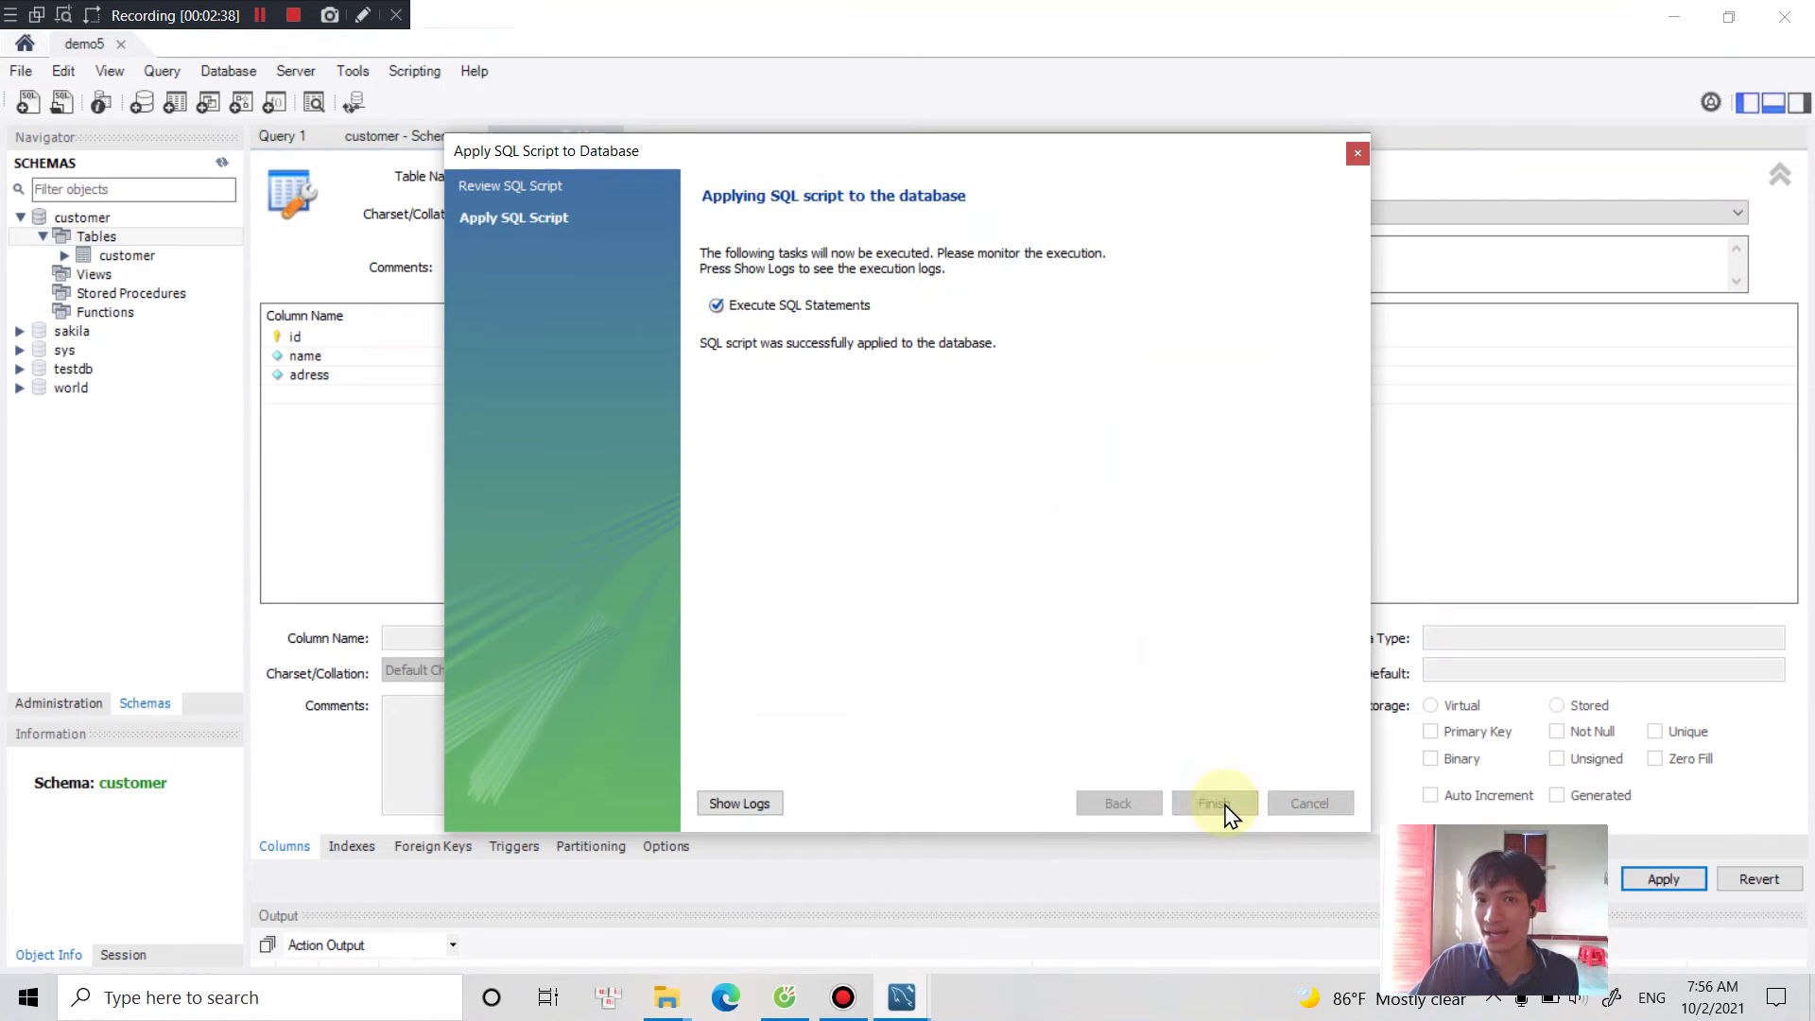
pyautogui.click(1224, 804)
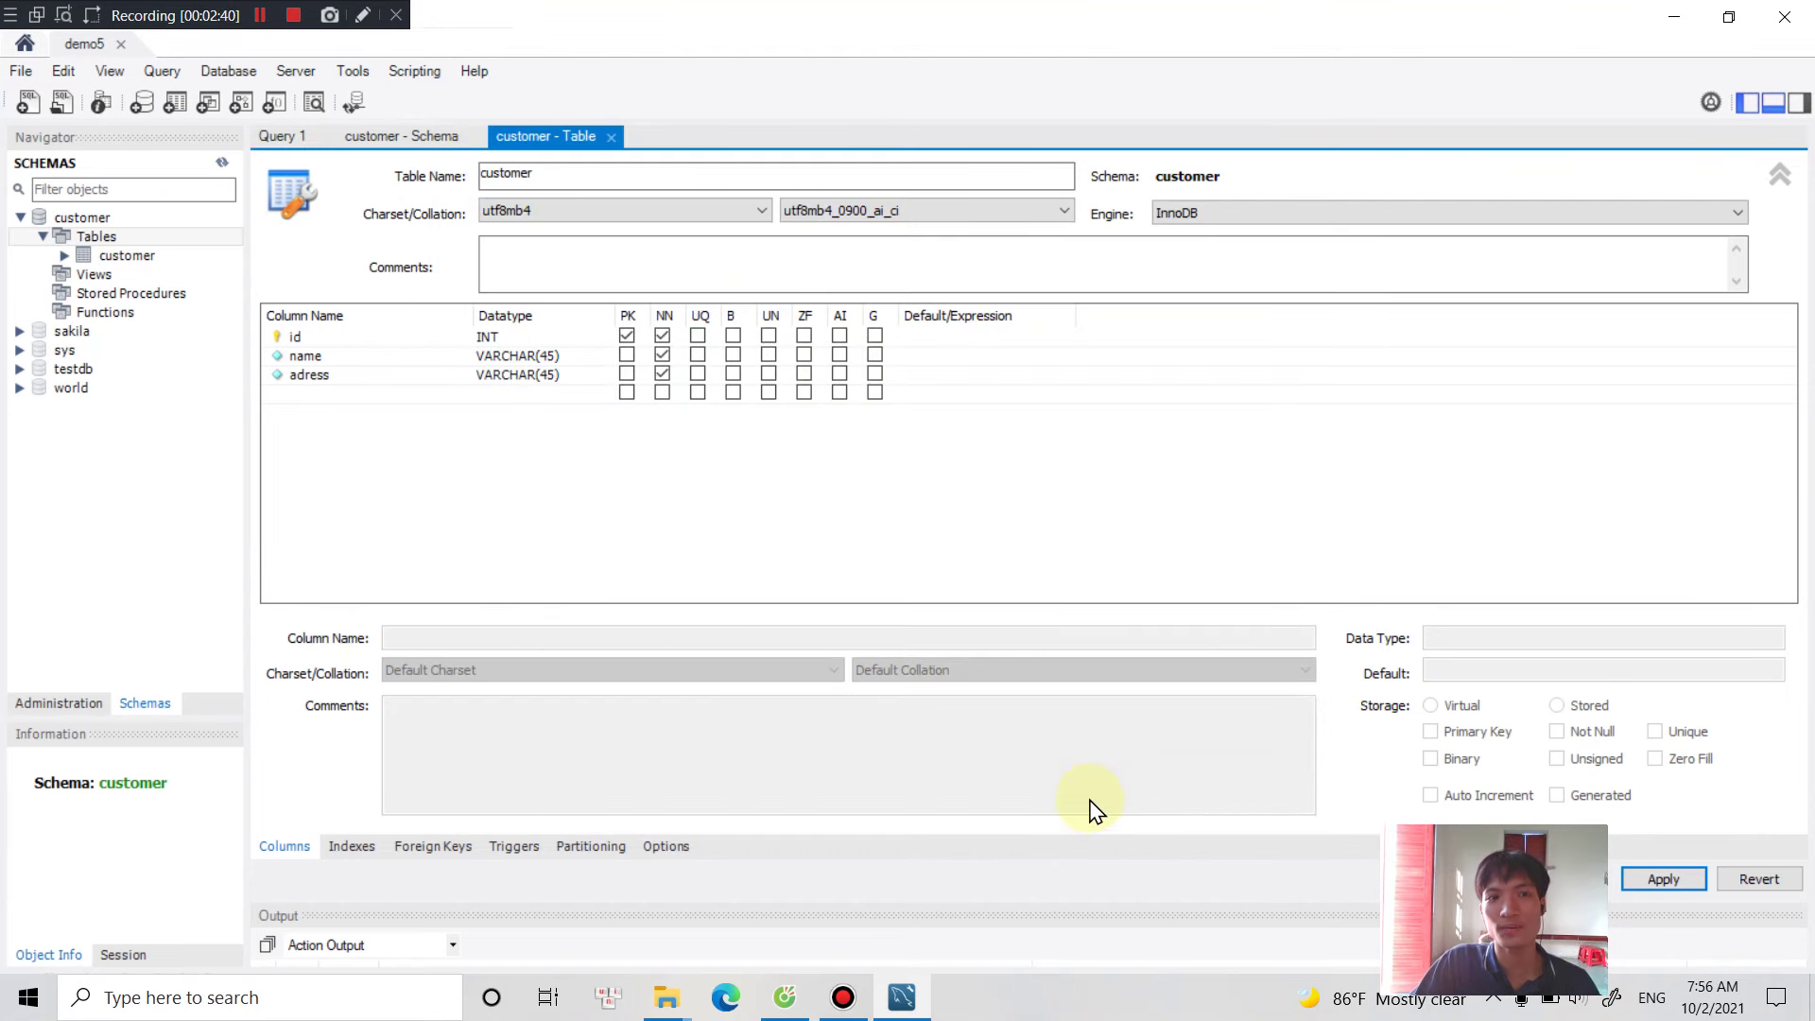
# Query the rows of the customer table in the customer schema with the 1000-row limit.
pyautogui.click(128, 256)
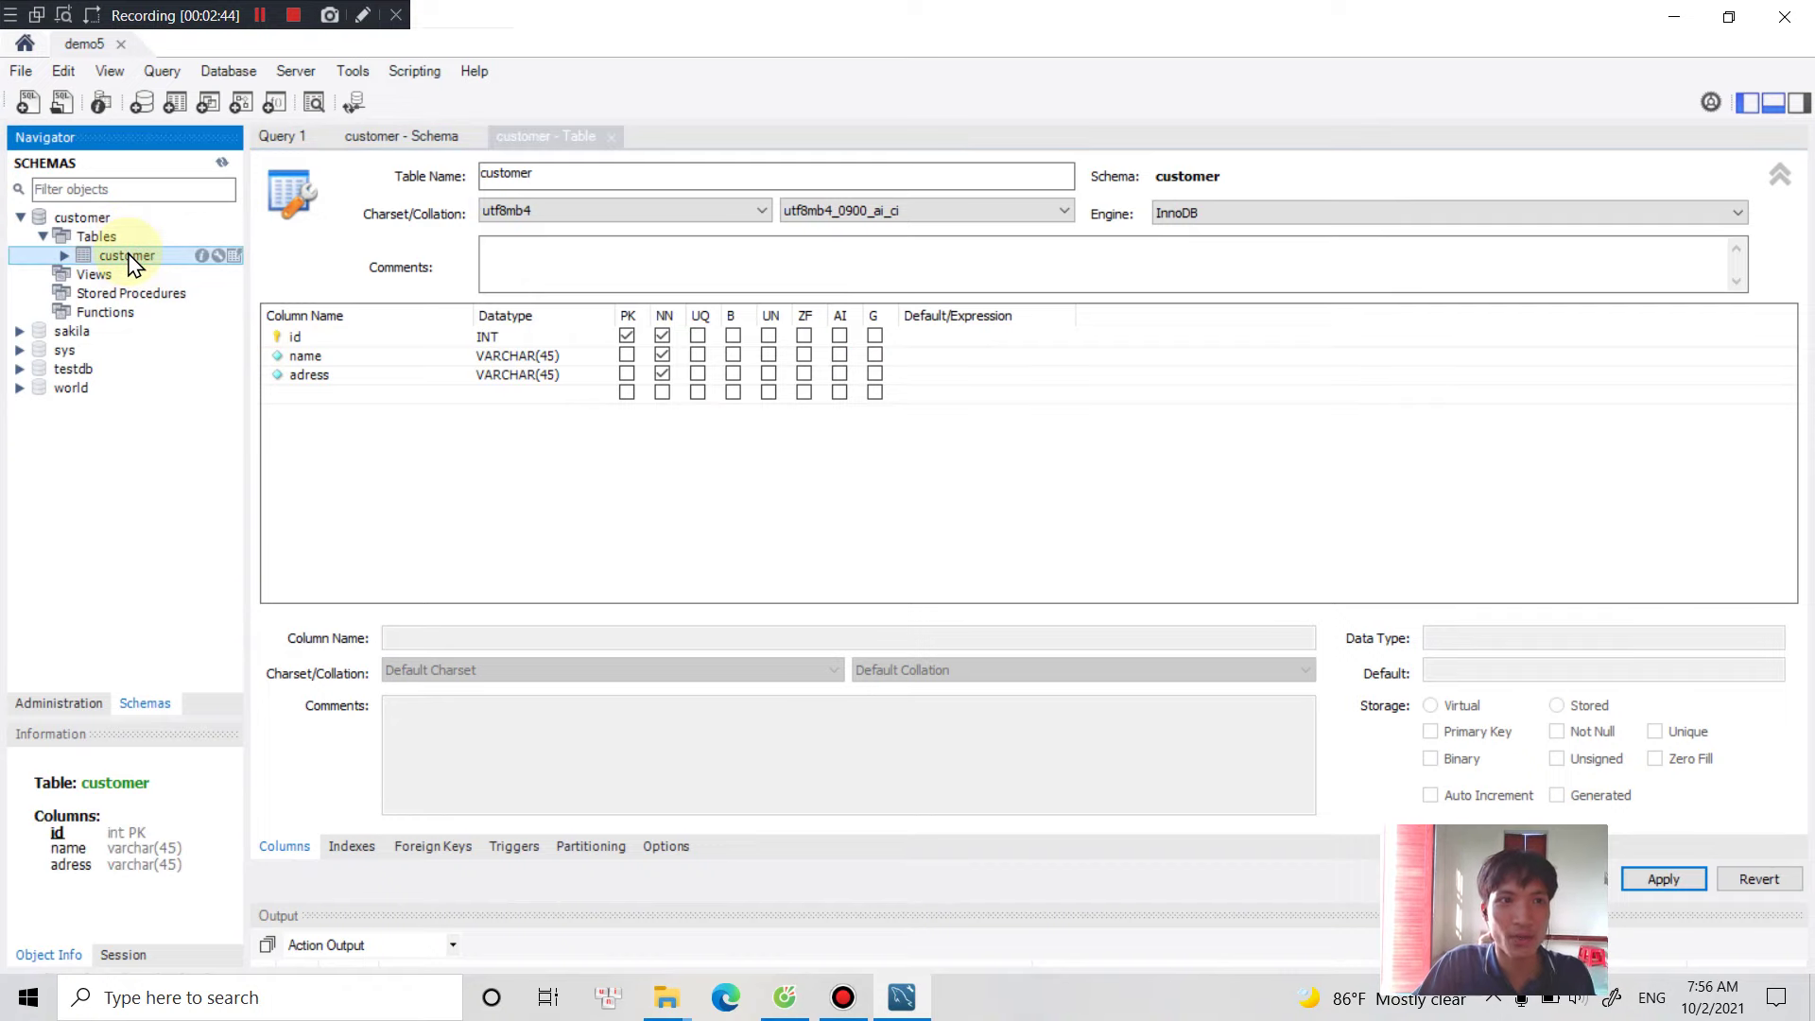
pyautogui.rightClick(128, 257)
pyautogui.click(230, 261)
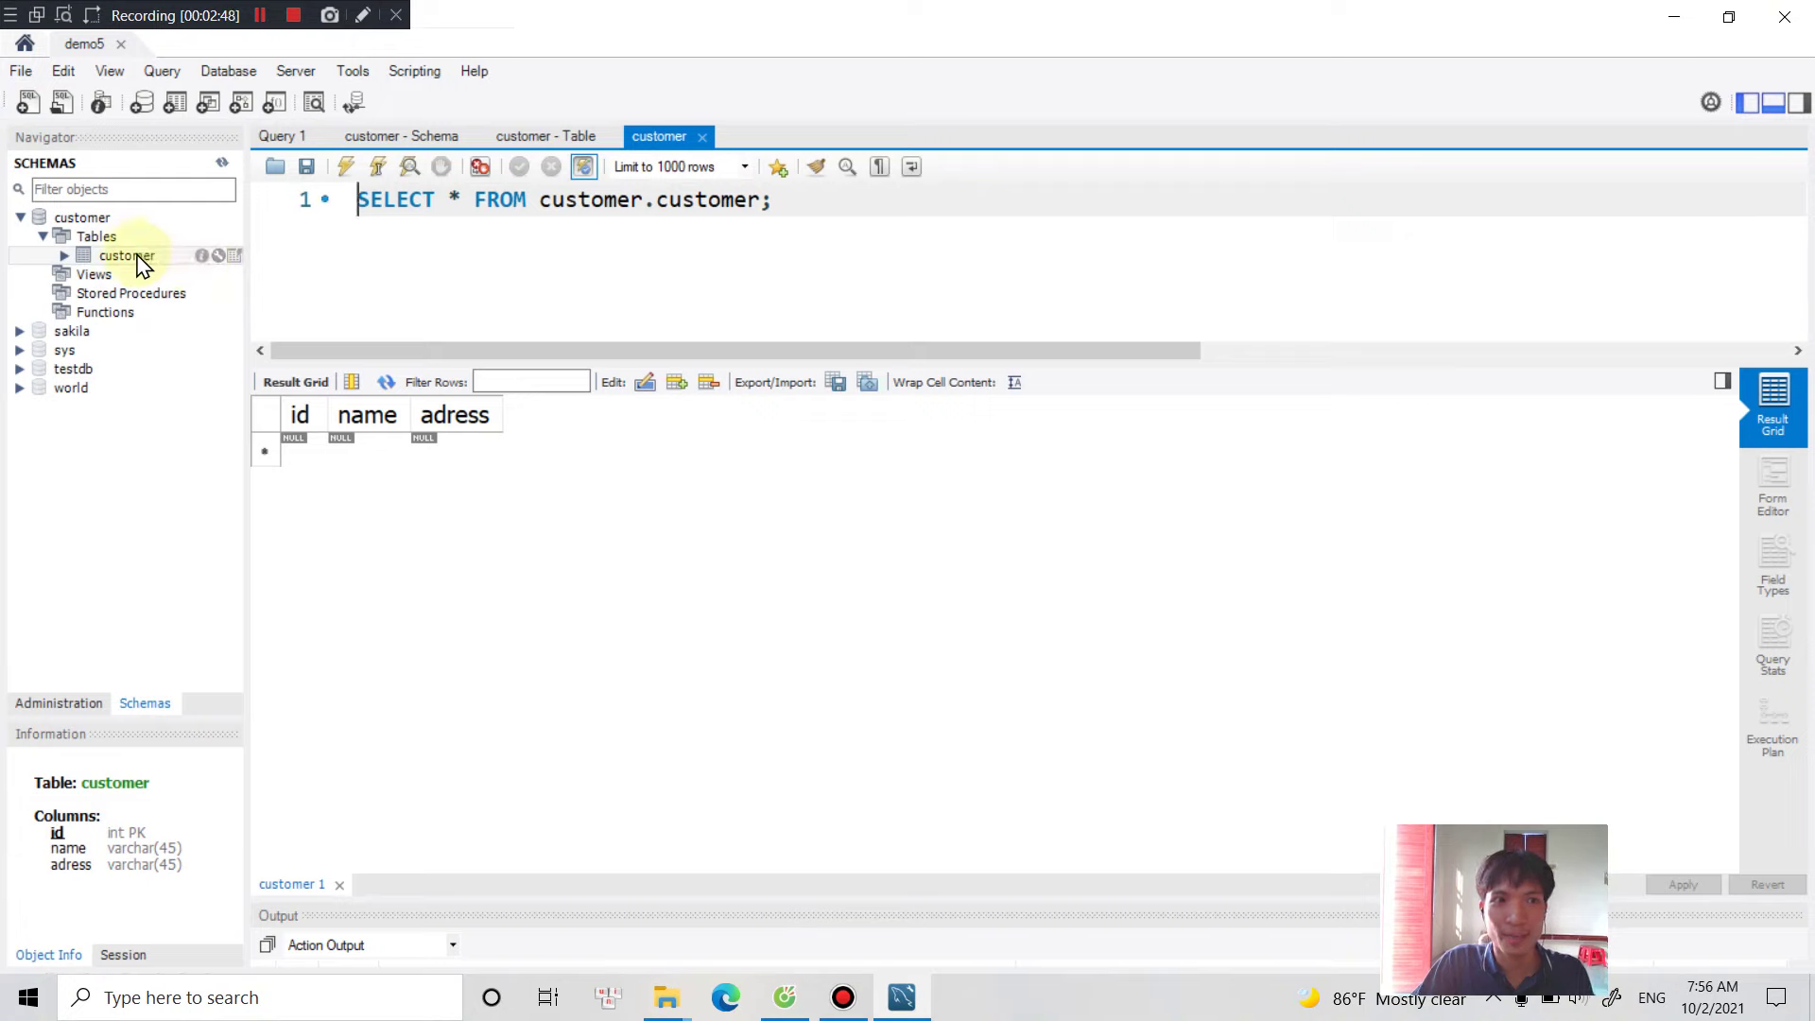
pyautogui.rightClick(142, 266)
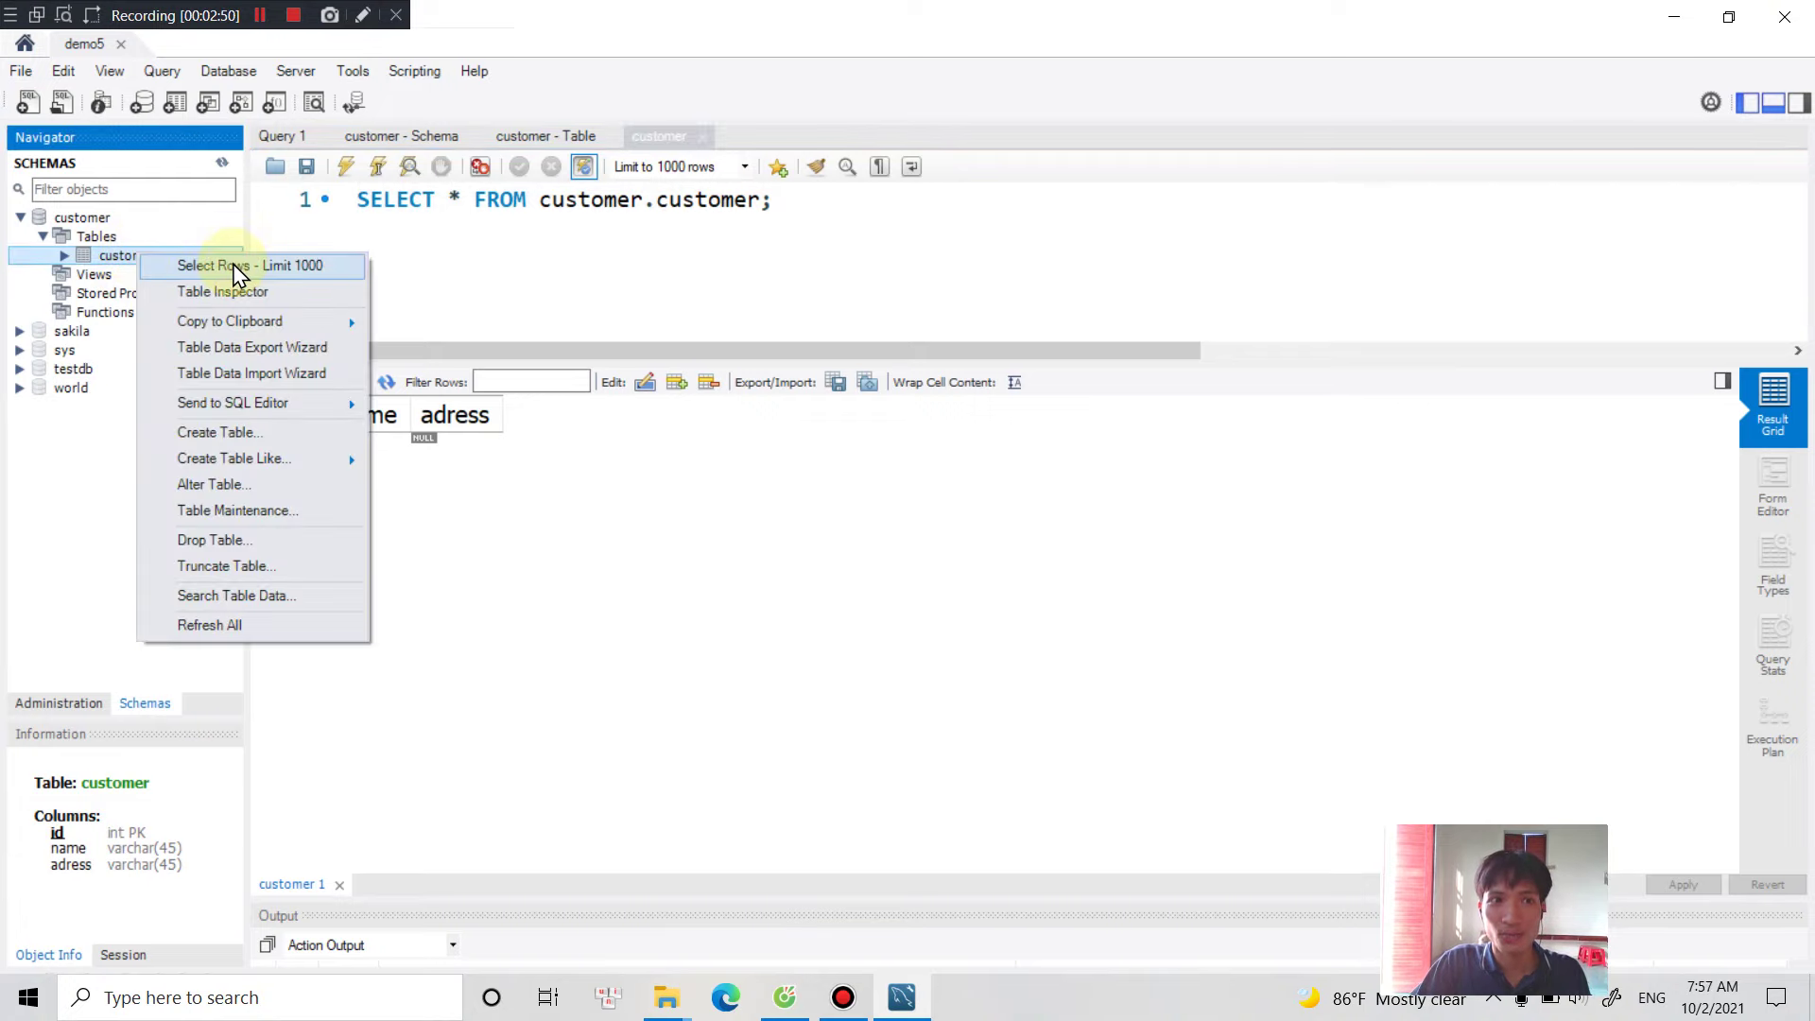
pyautogui.click(315, 266)
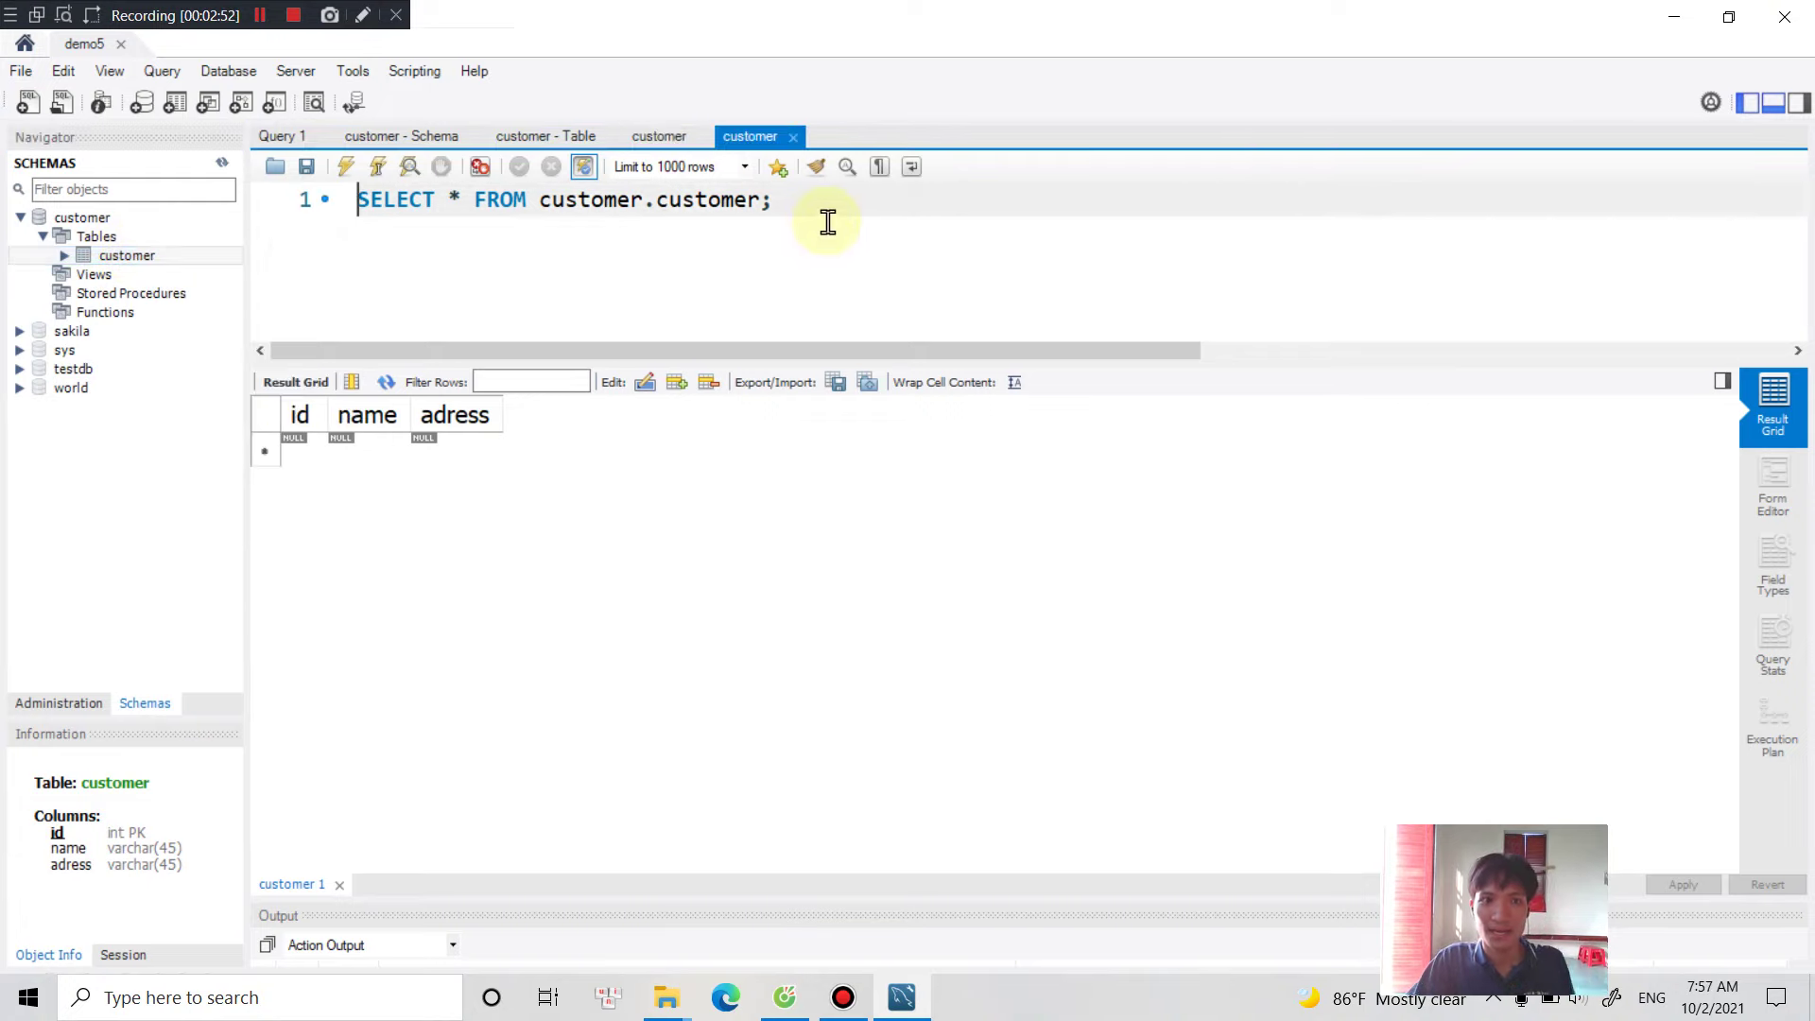
pyautogui.moveTo(859, 218); pyautogui.dragTo(312, 203)
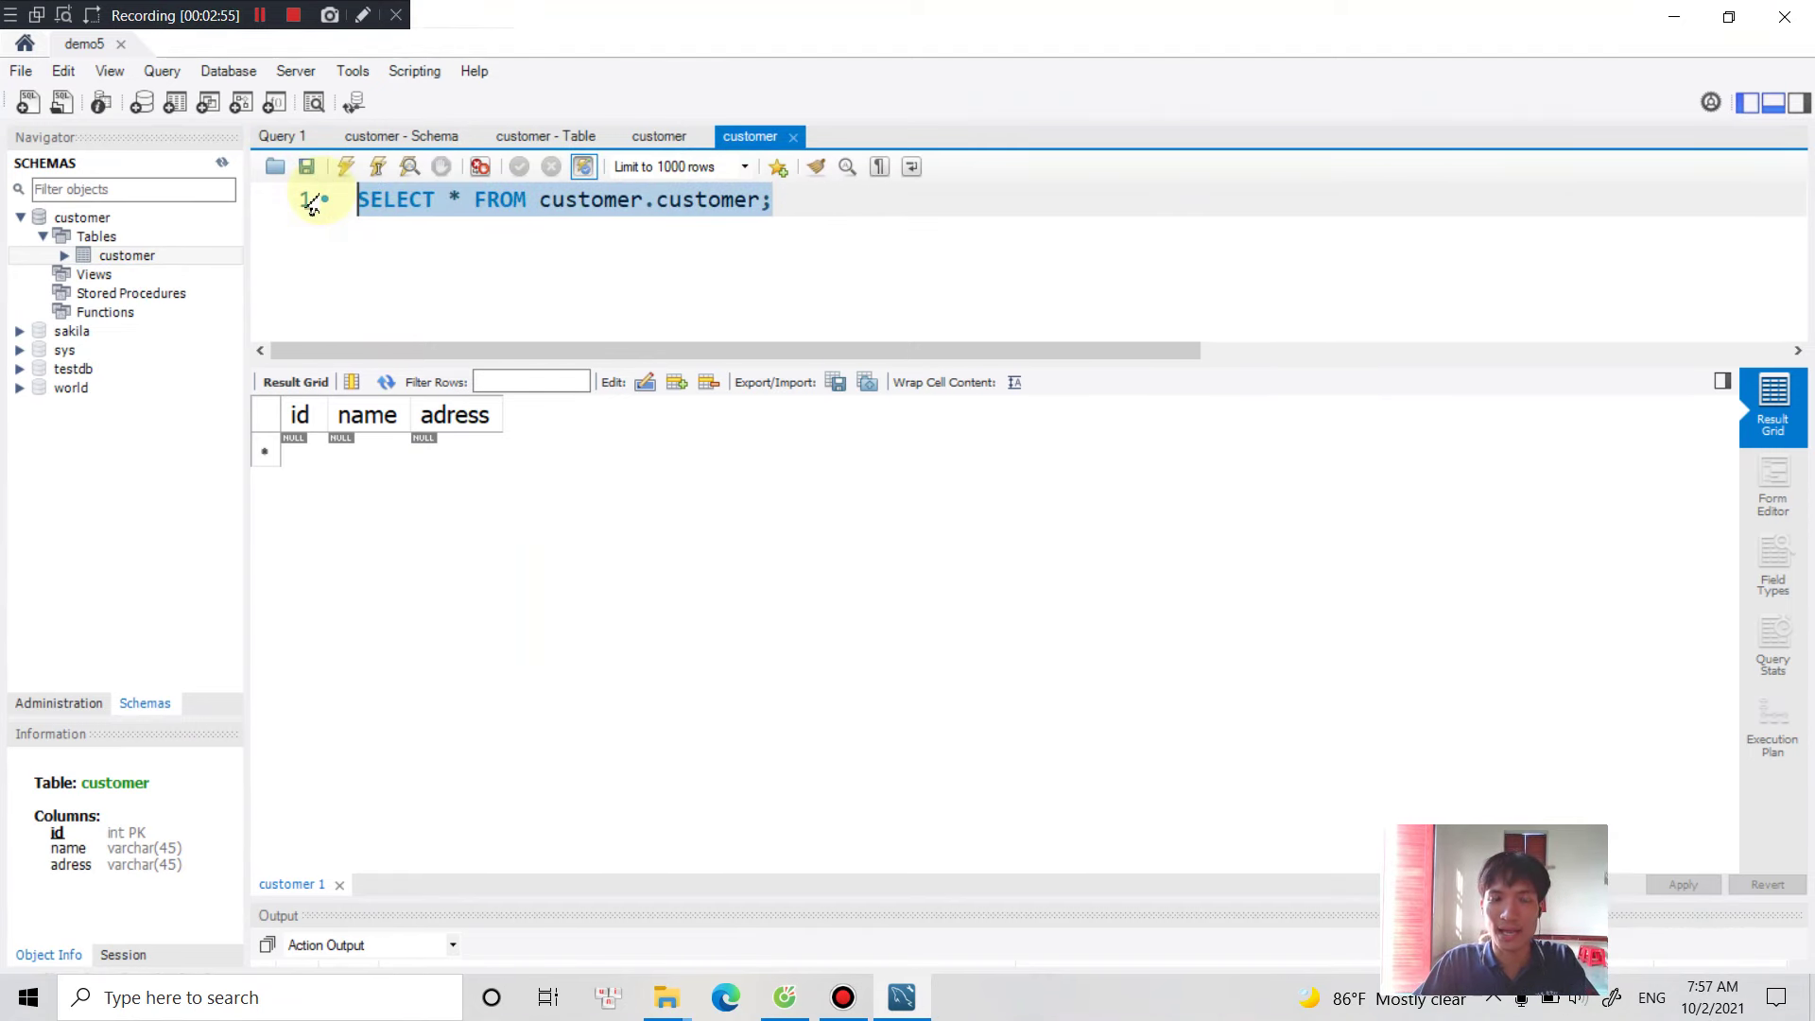
pyautogui.click(419, 508)
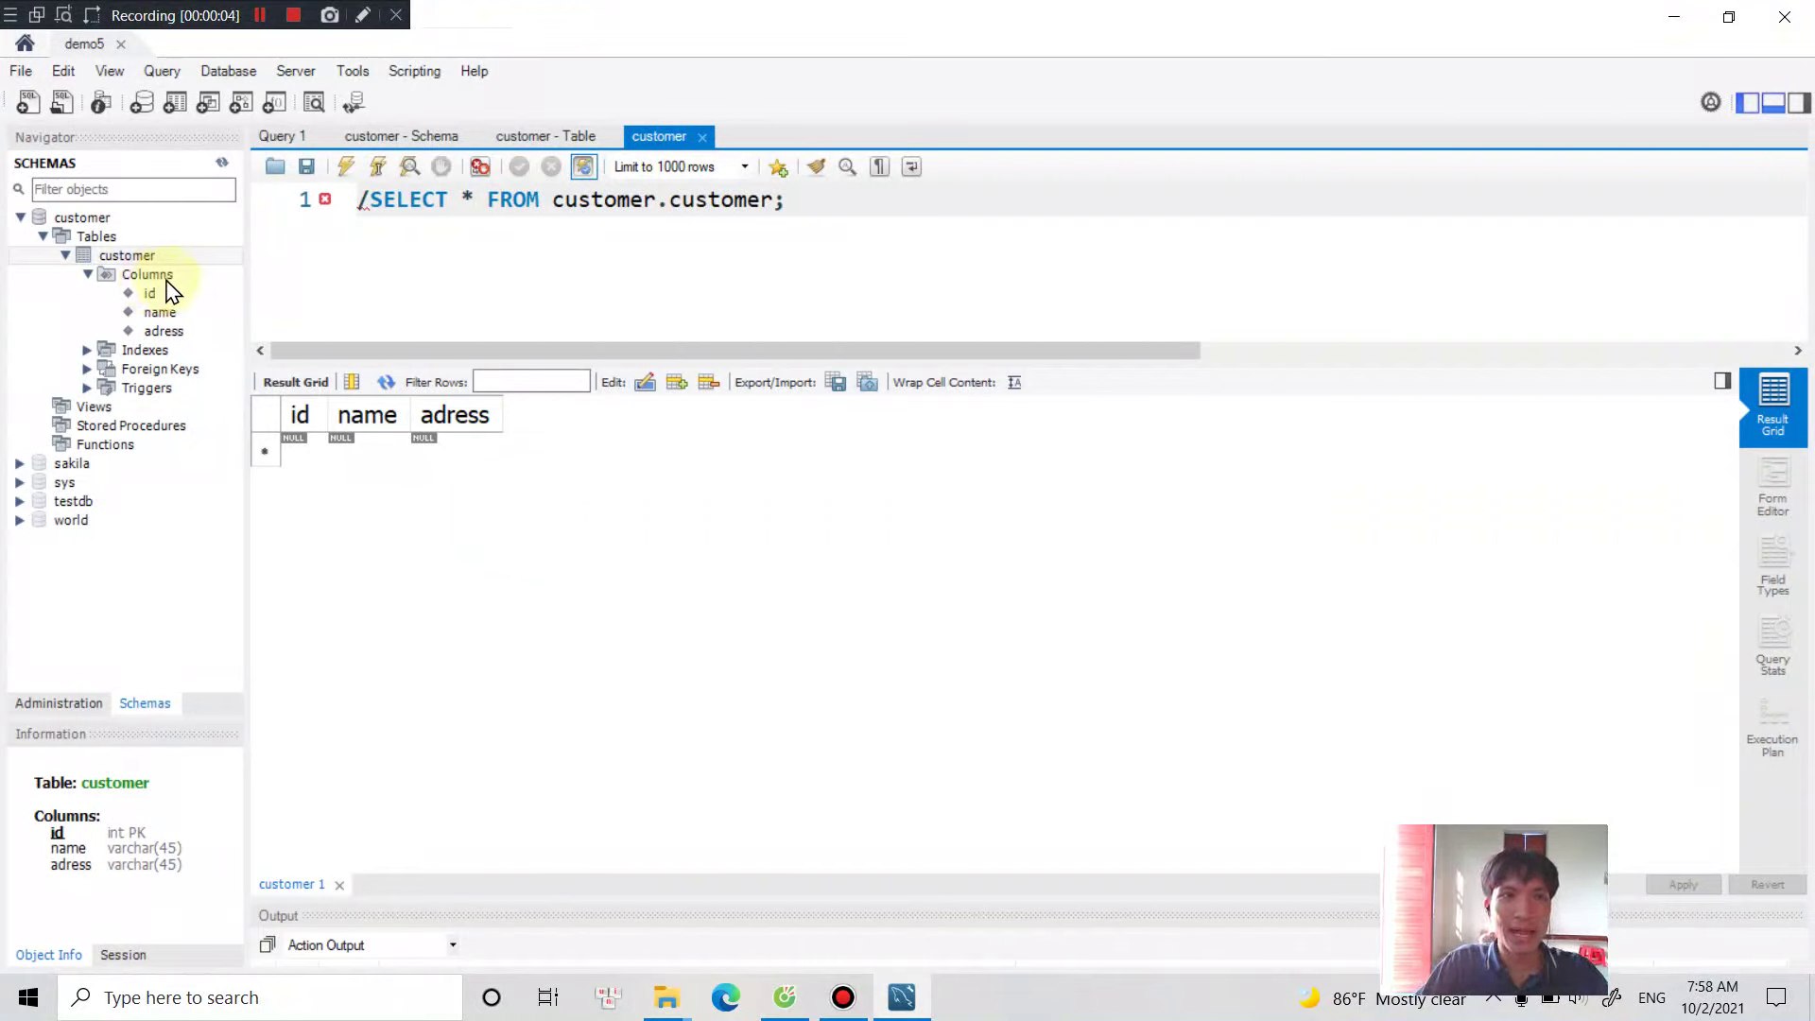
# Start three new rows in the customer table's result grid with the ids 1, 2 and 3.
pyautogui.doubleClick(123, 256)
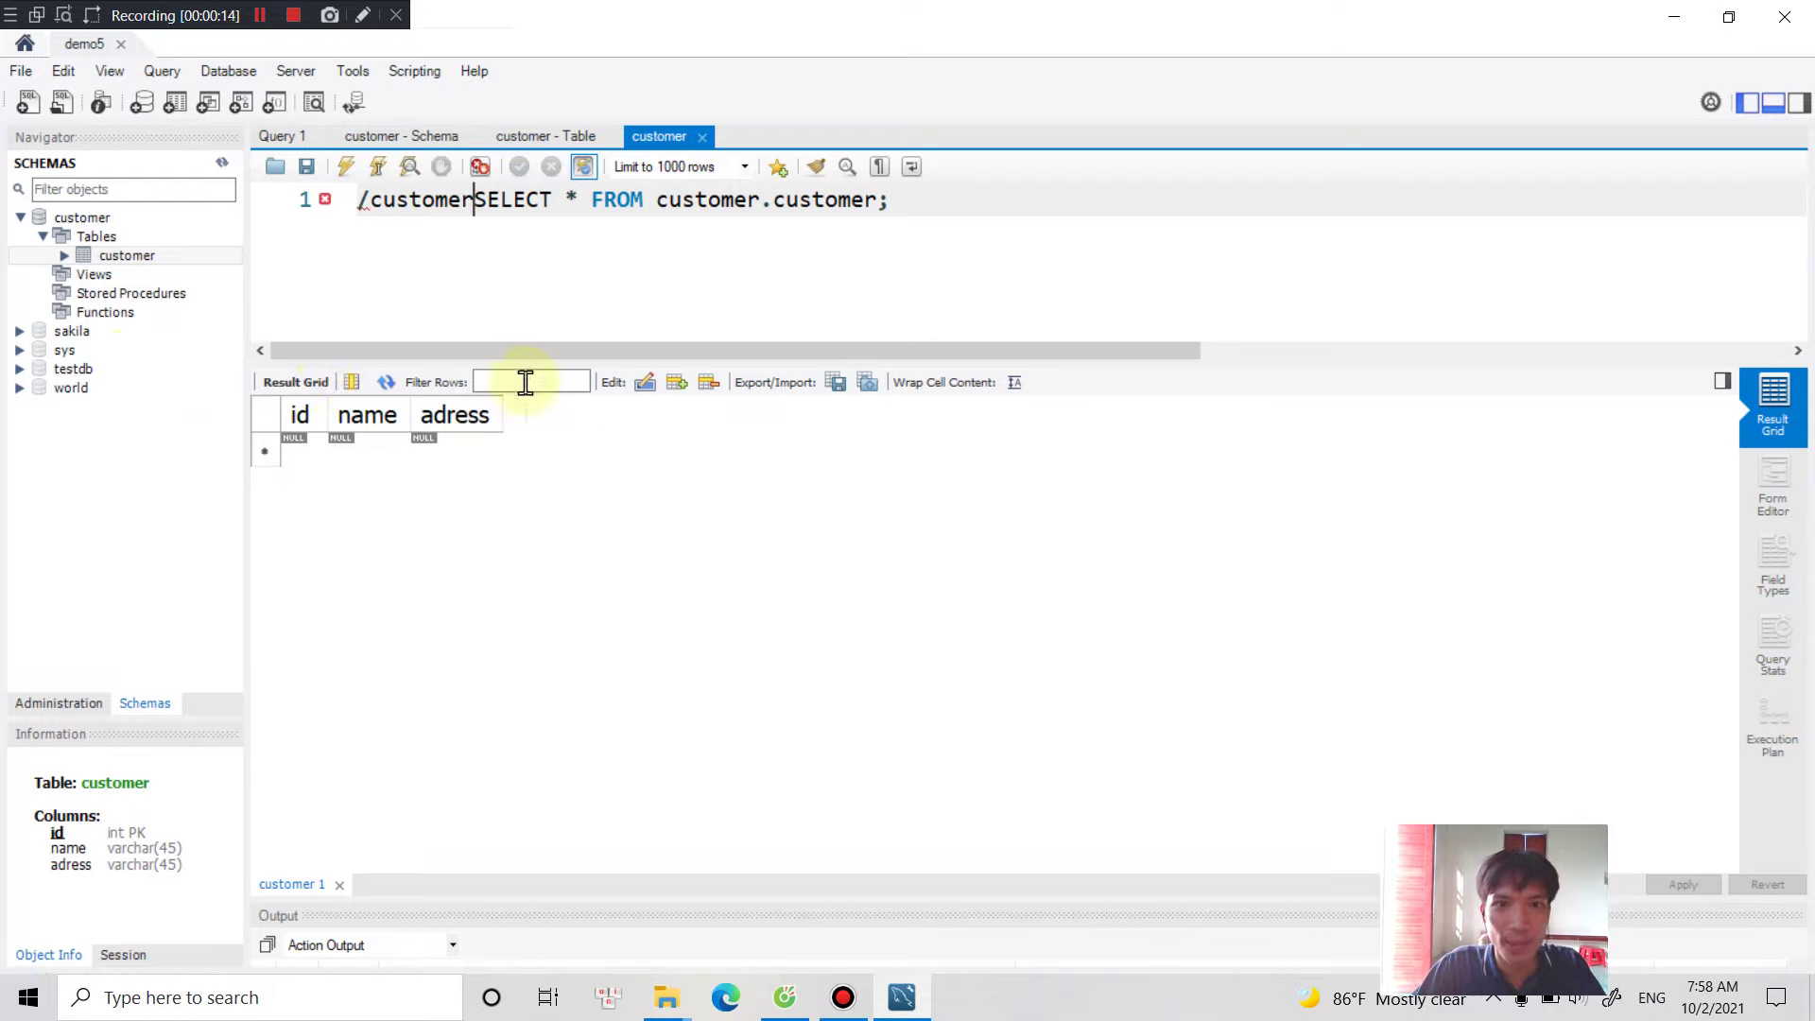
pyautogui.click(644, 384)
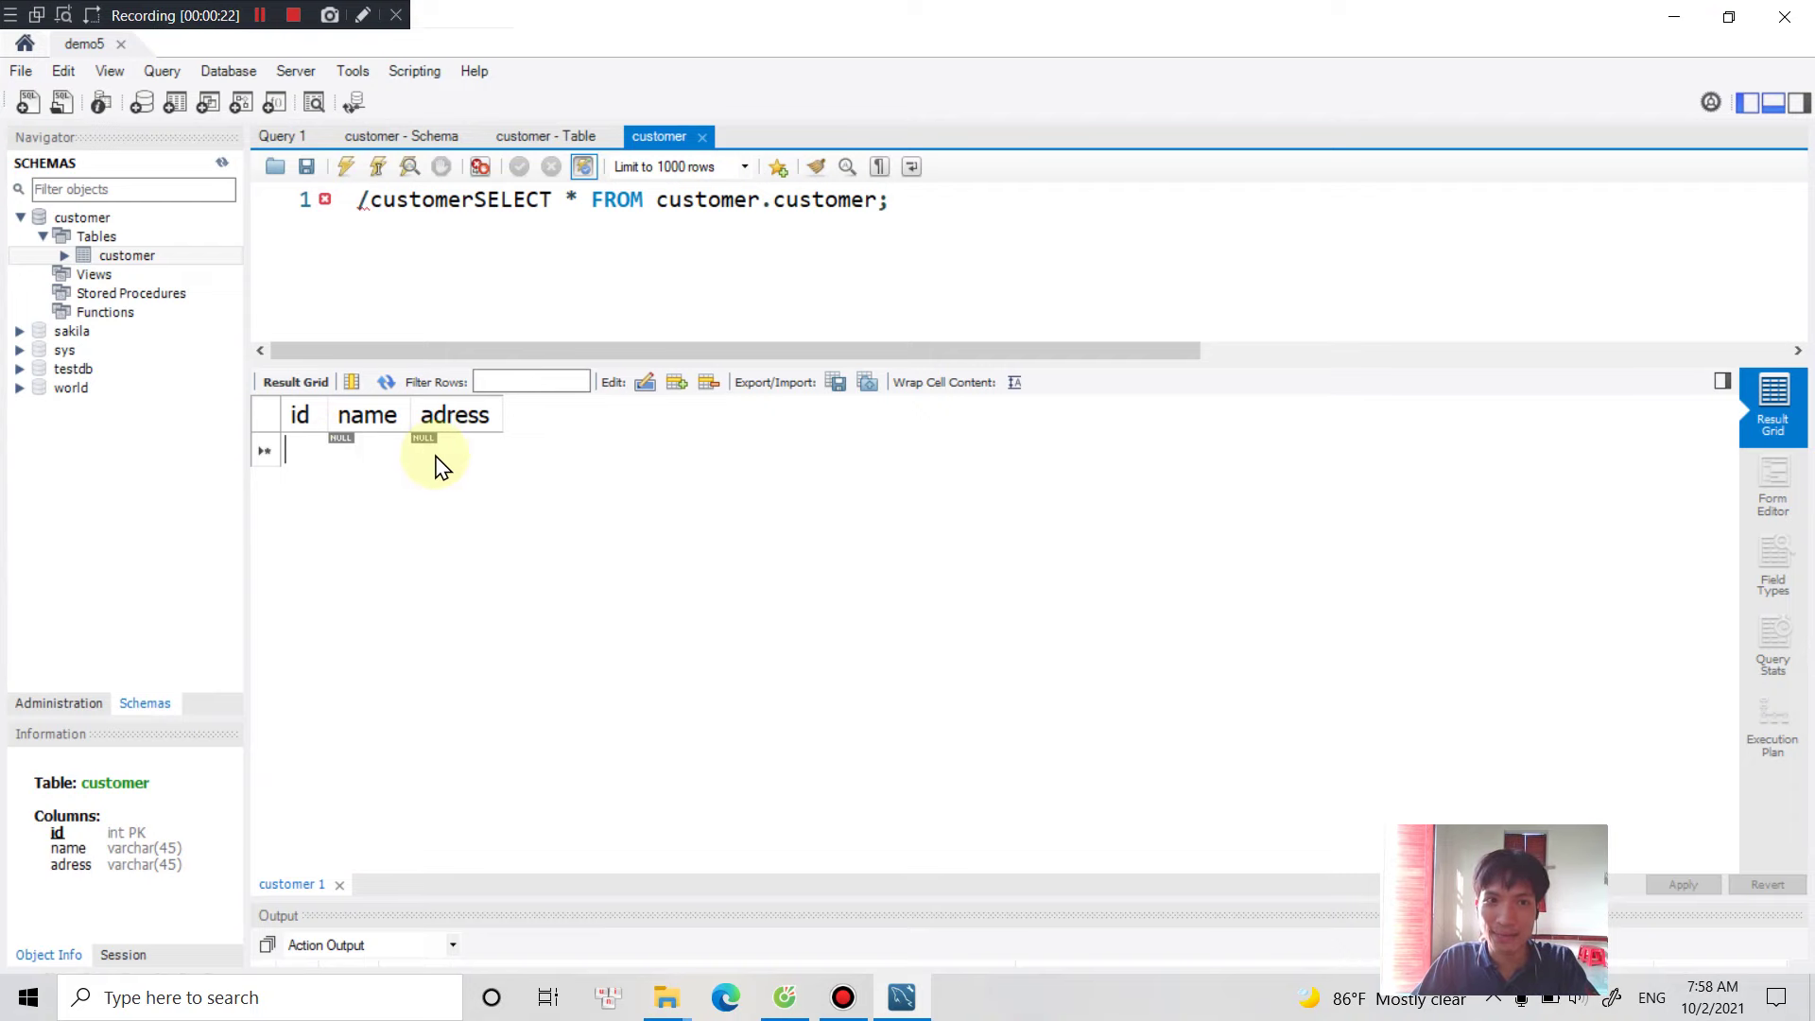
pyautogui.write('1')
pyautogui.click(294, 488)
pyautogui.write('2')
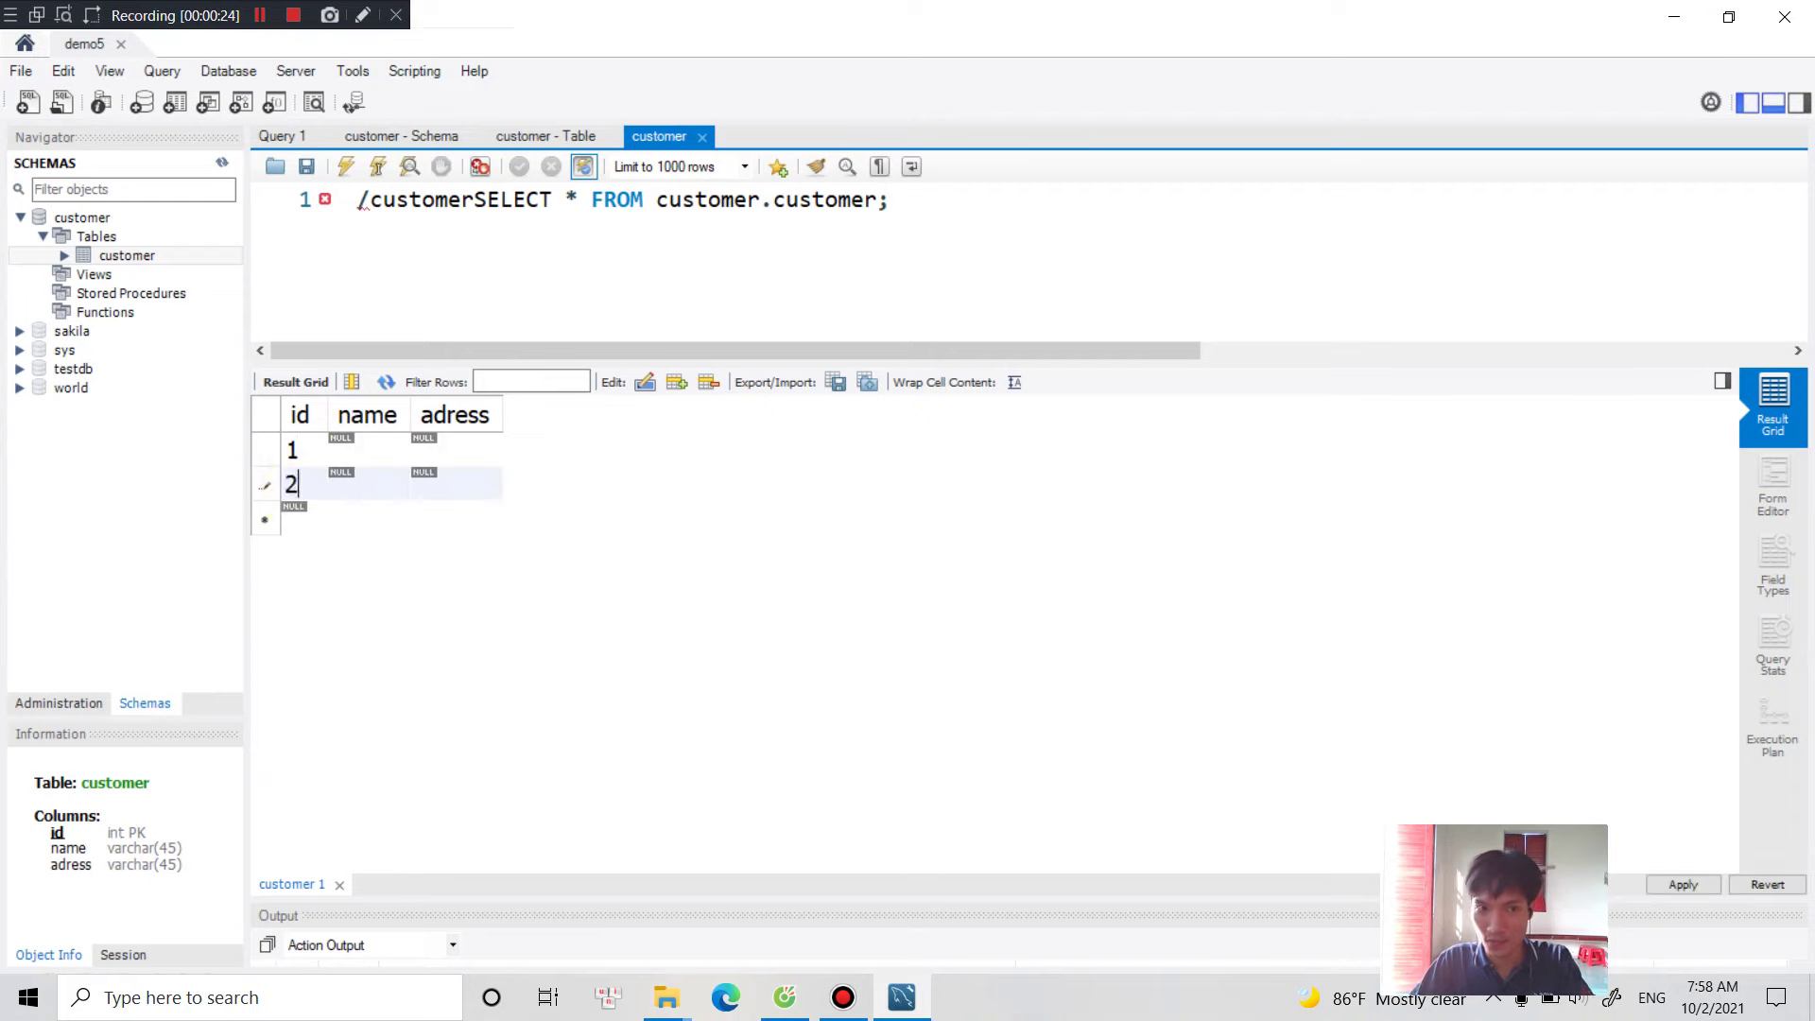
pyautogui.click(295, 518)
pyautogui.write('3')
# Fill in the name column with a customer's first name for each of the rows 1 to 3.
pyautogui.doubleClick(358, 448)
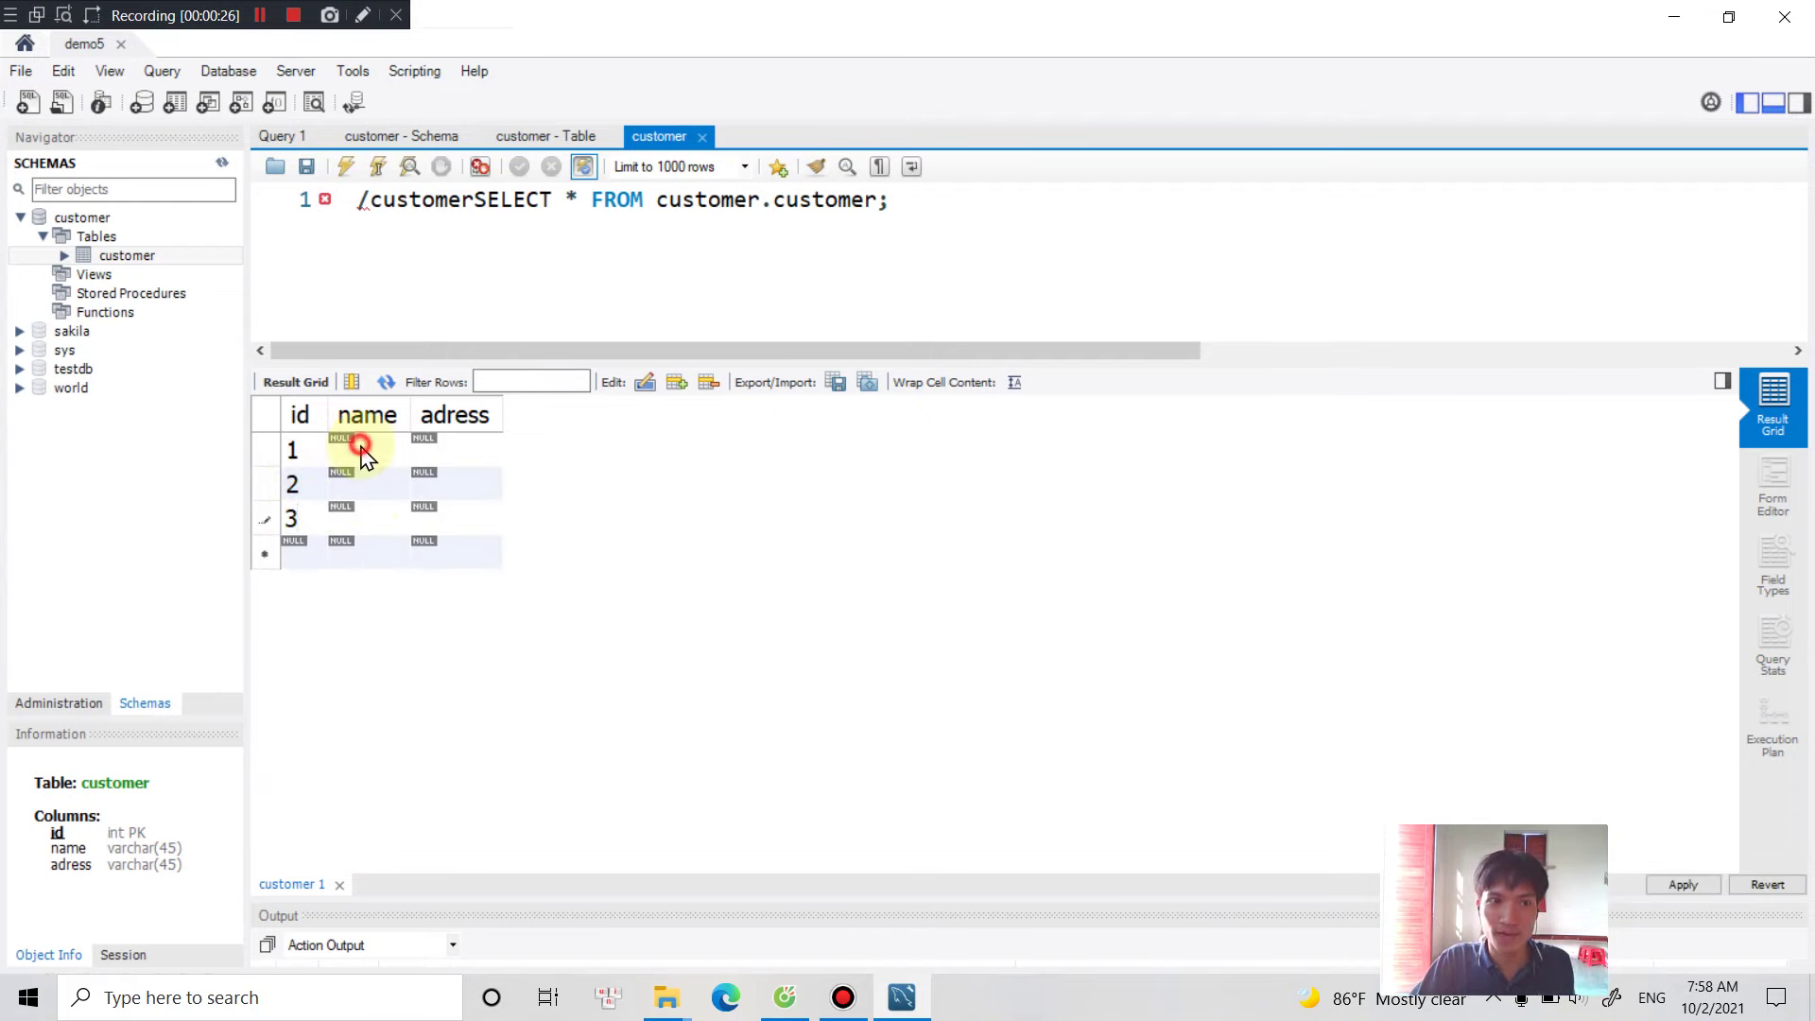
pyautogui.write('huy')
pyautogui.doubleClick(375, 483)
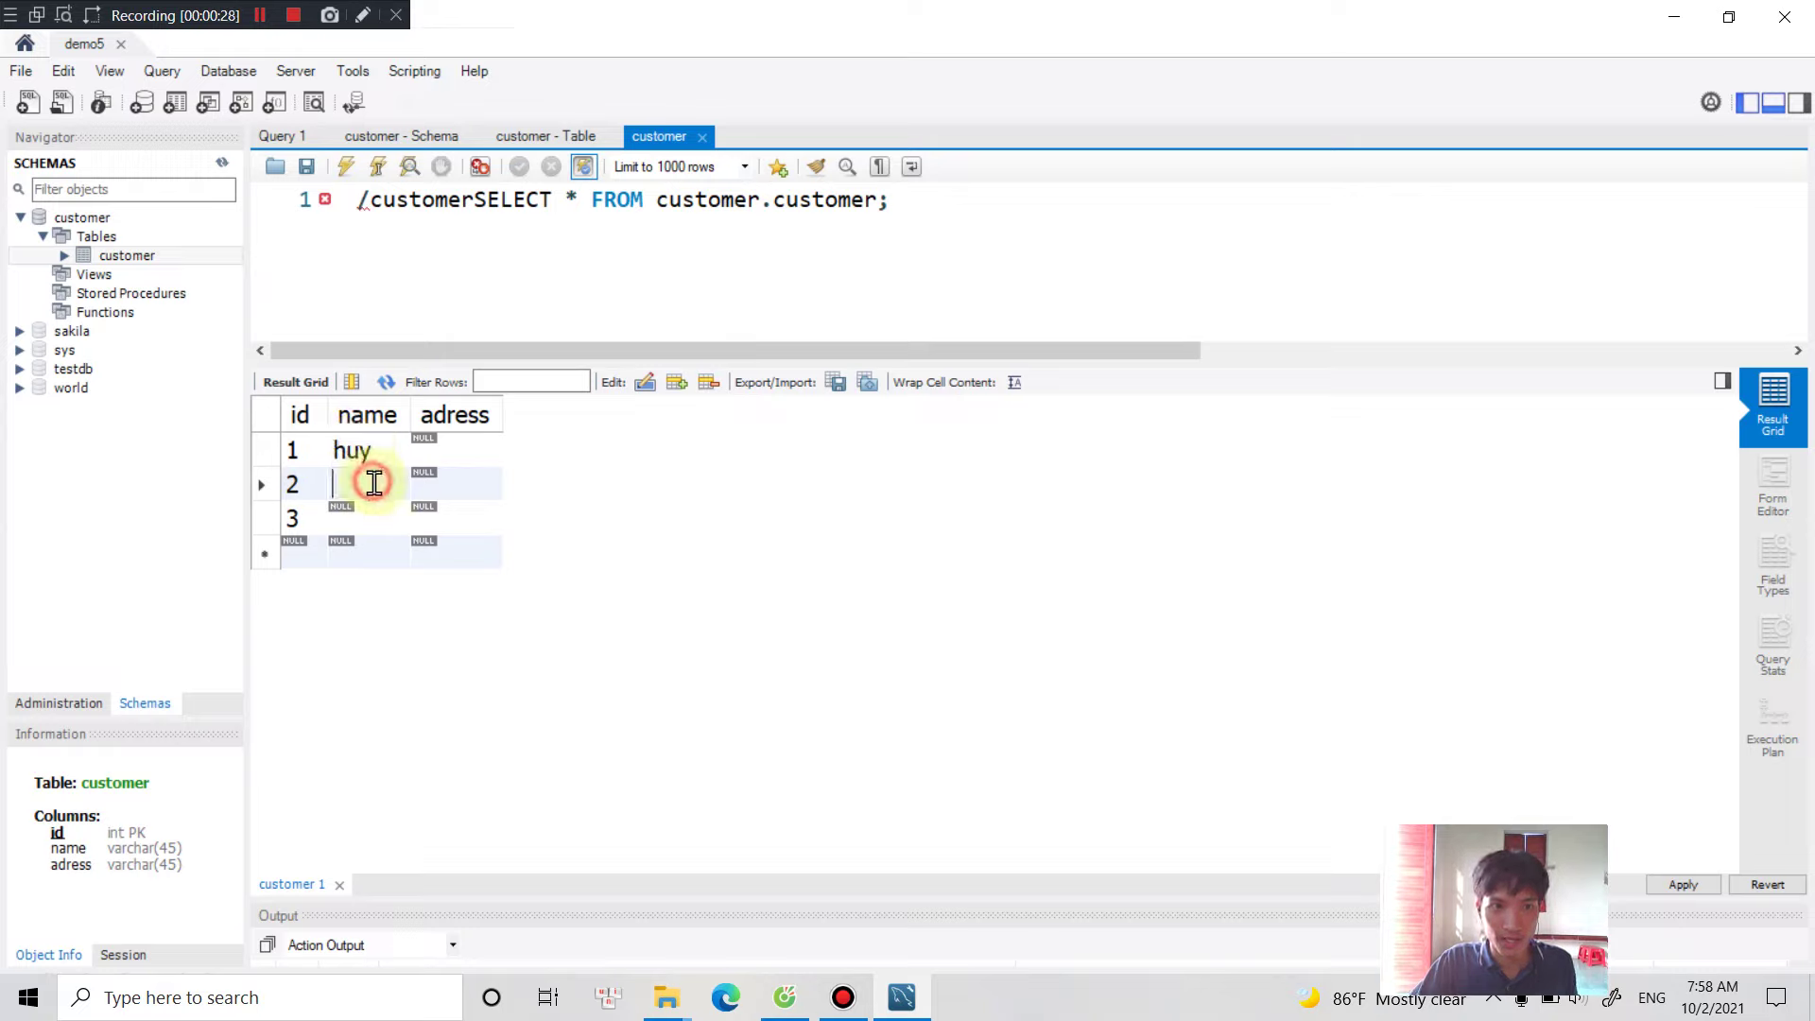
pyautogui.write('an')
pyautogui.doubleClick(368, 518)
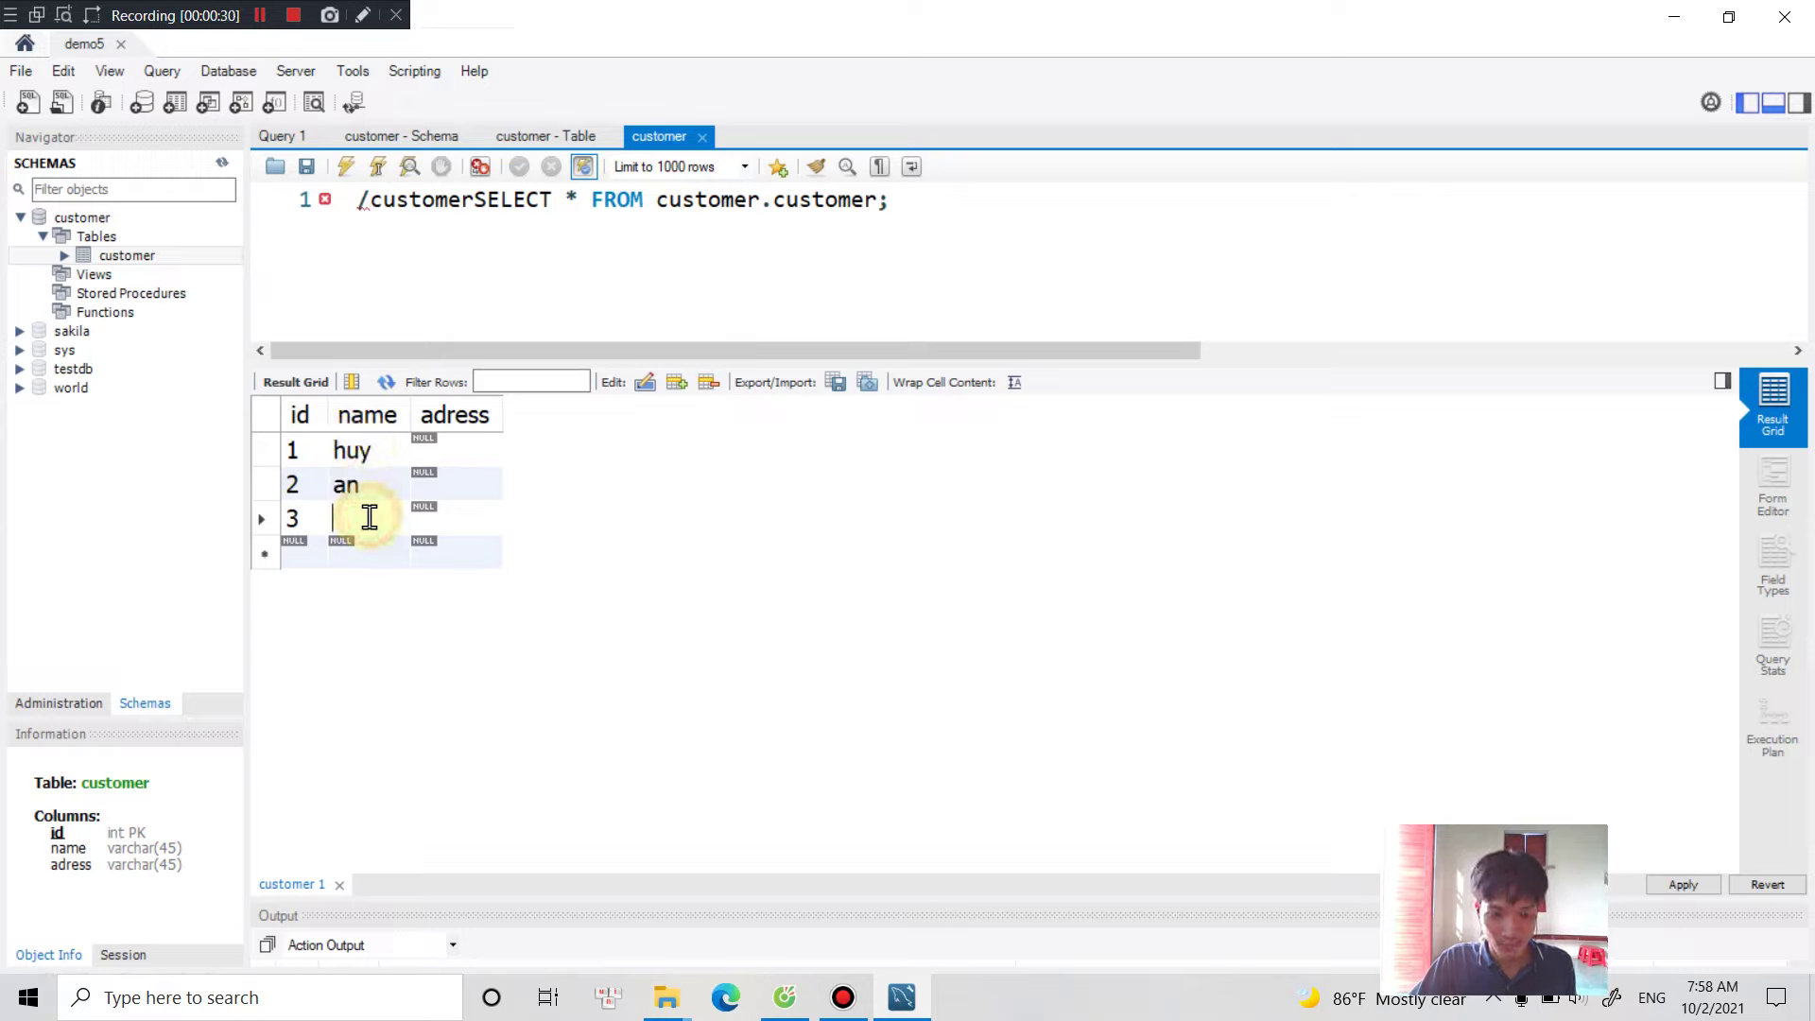
pyautogui.write('hoa')
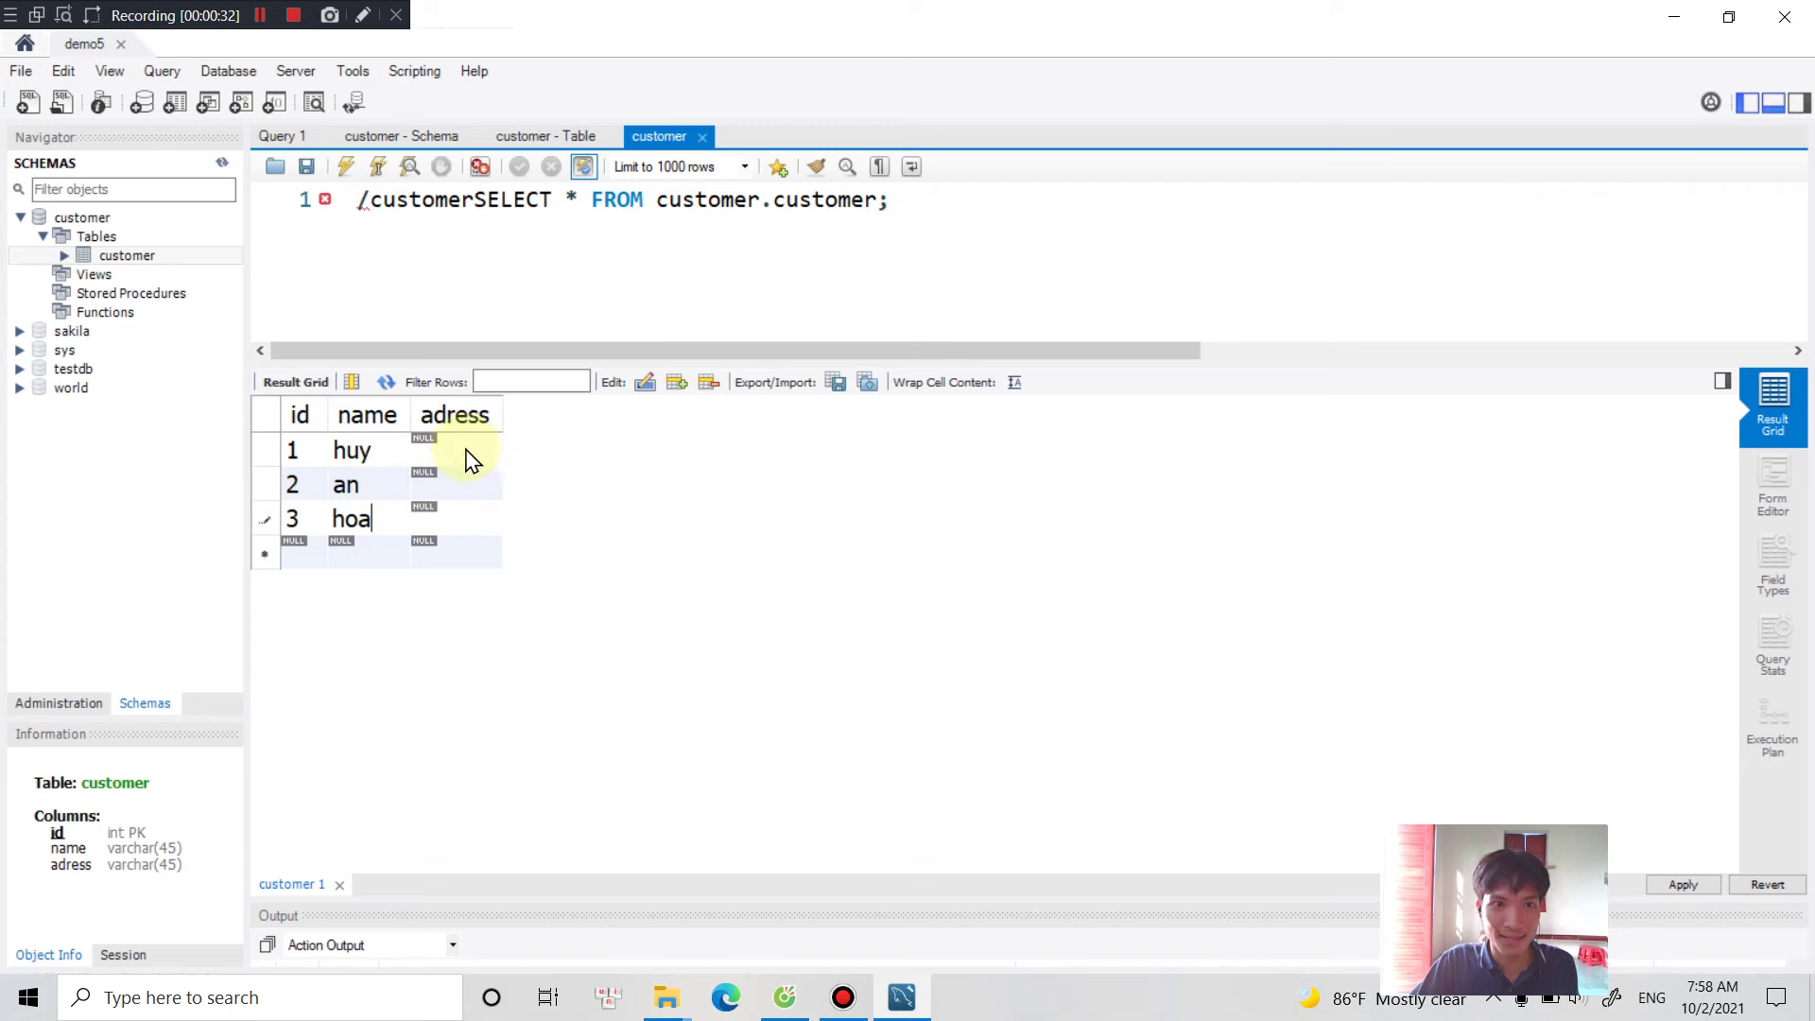
# Fill in the adress column with bn, hn and bg for rows 1, 2 and 3.
pyautogui.click(463, 444)
pyautogui.click(463, 444)
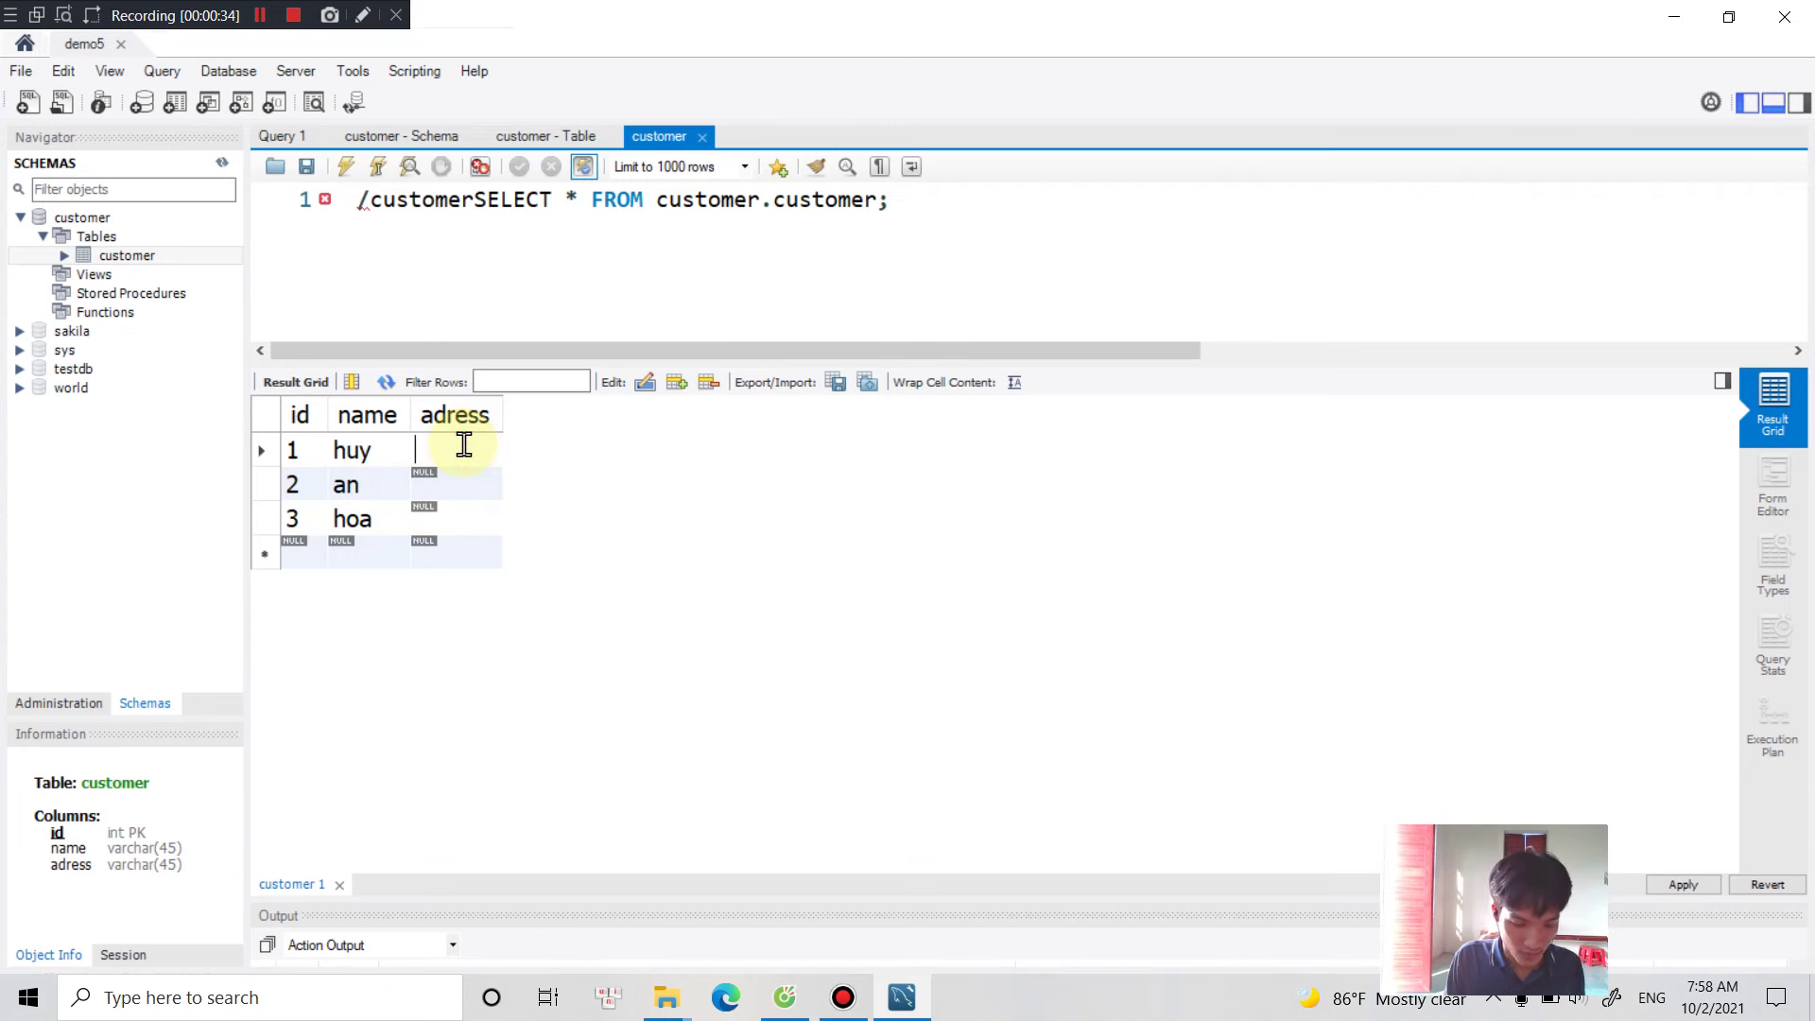
pyautogui.write('bn')
pyautogui.press('Return')
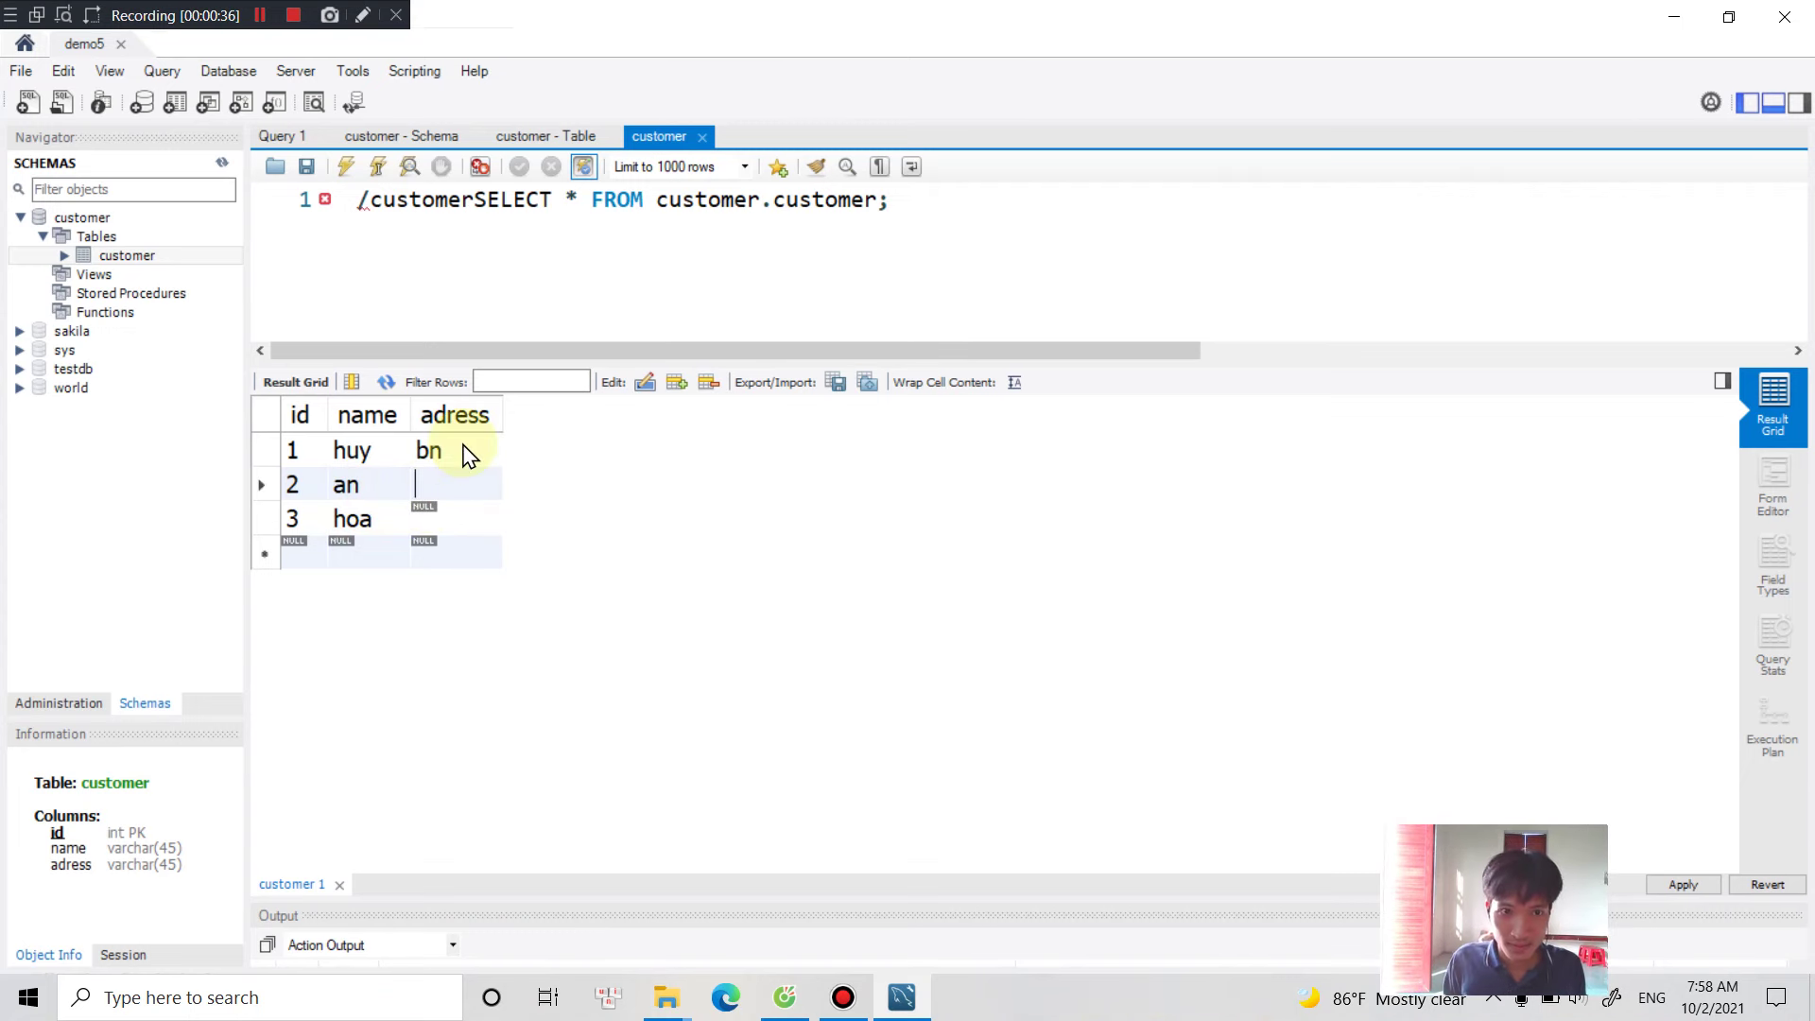
pyautogui.press('Tab')
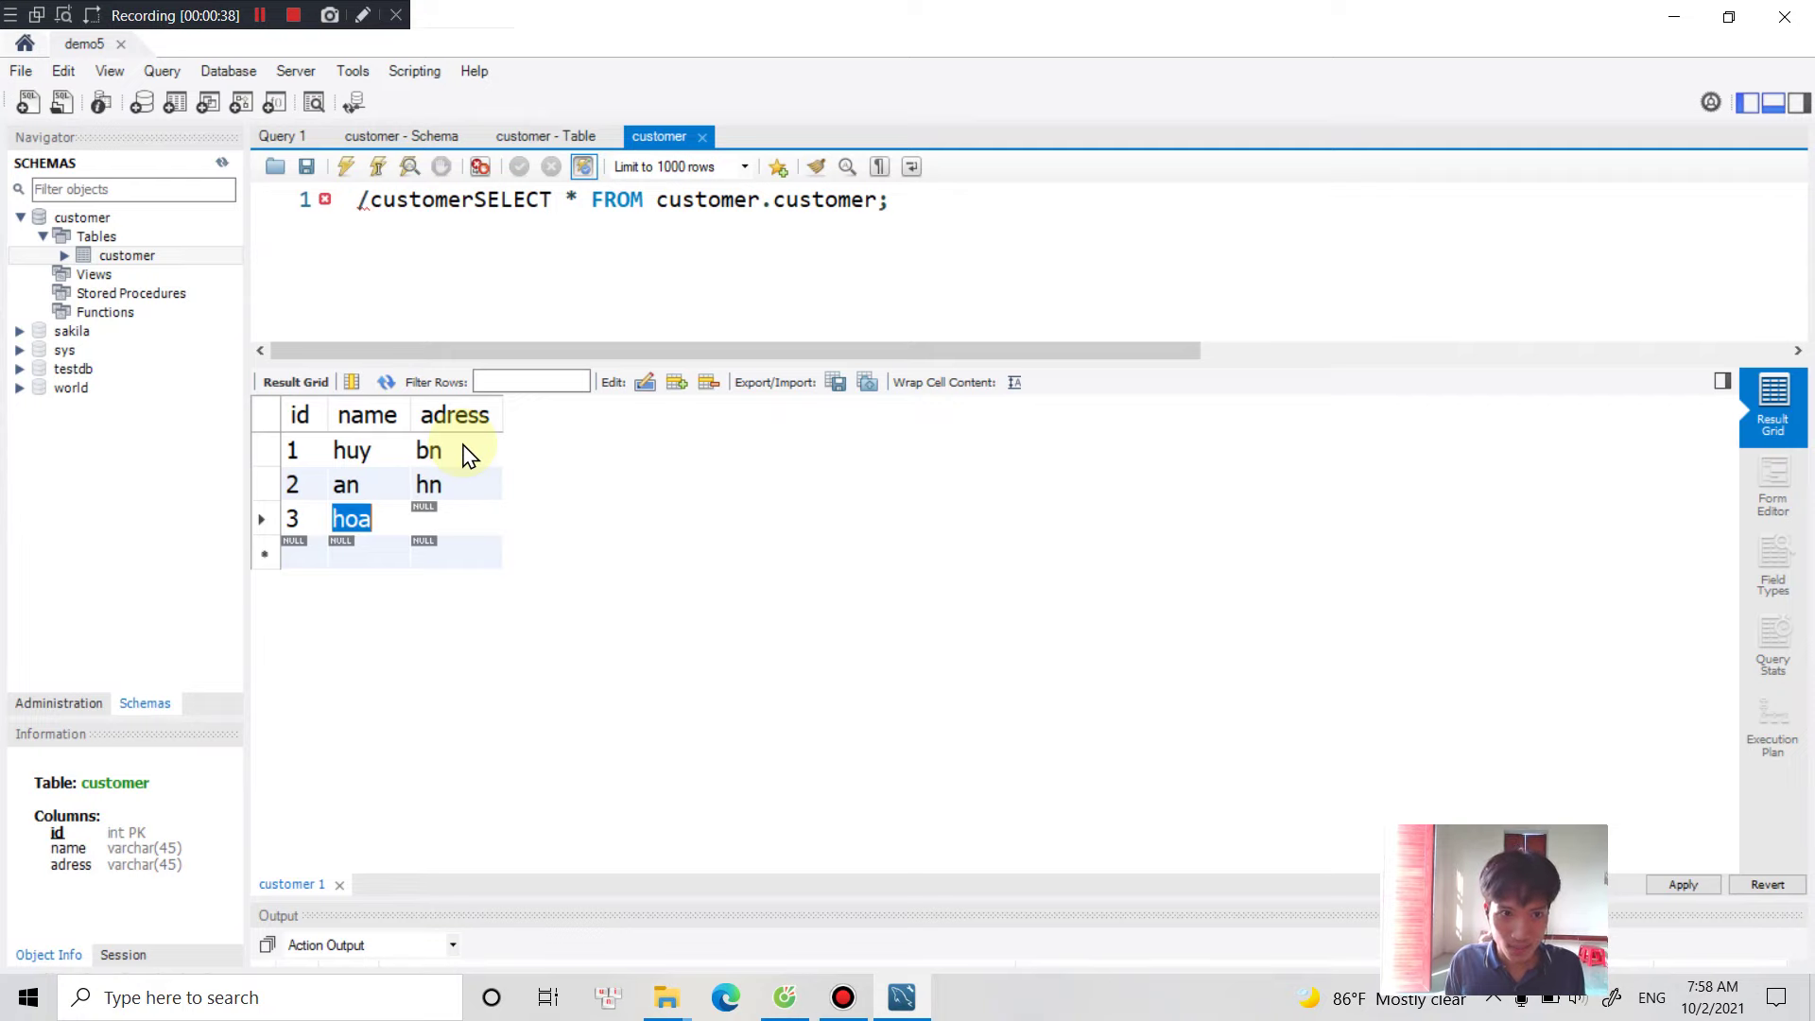
pyautogui.doubleClick(458, 510)
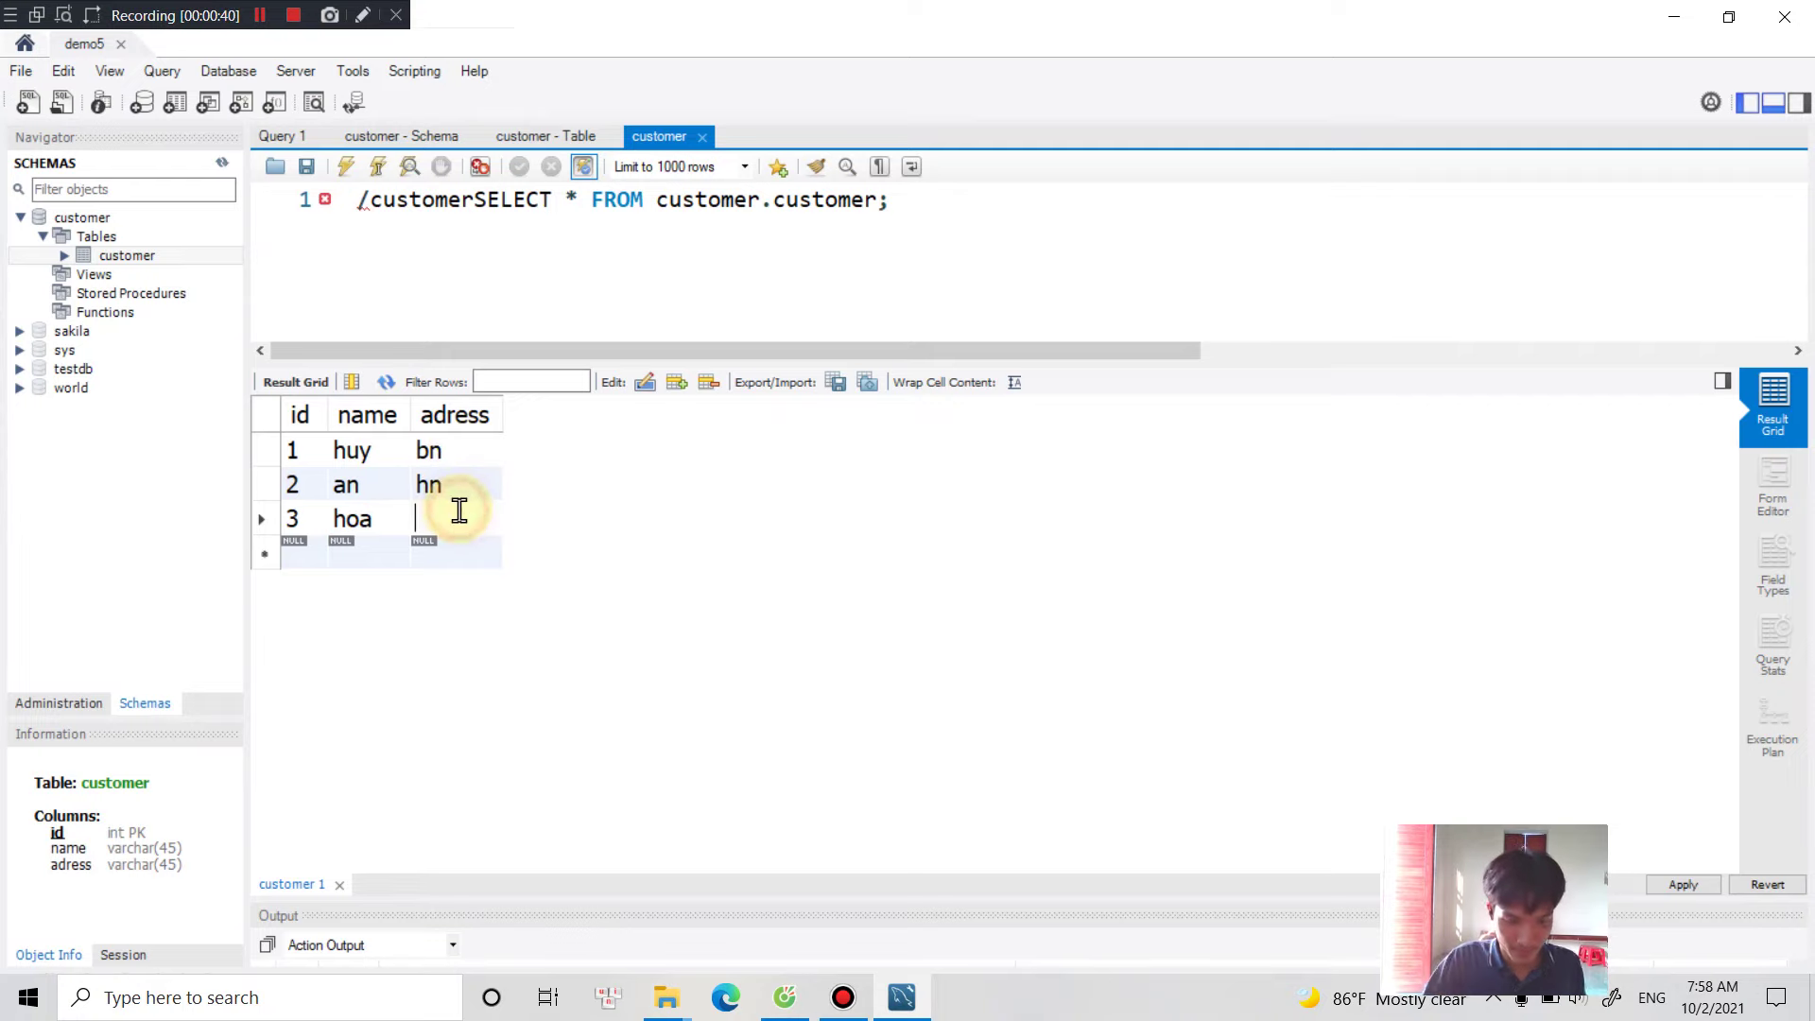
pyautogui.write('bg')
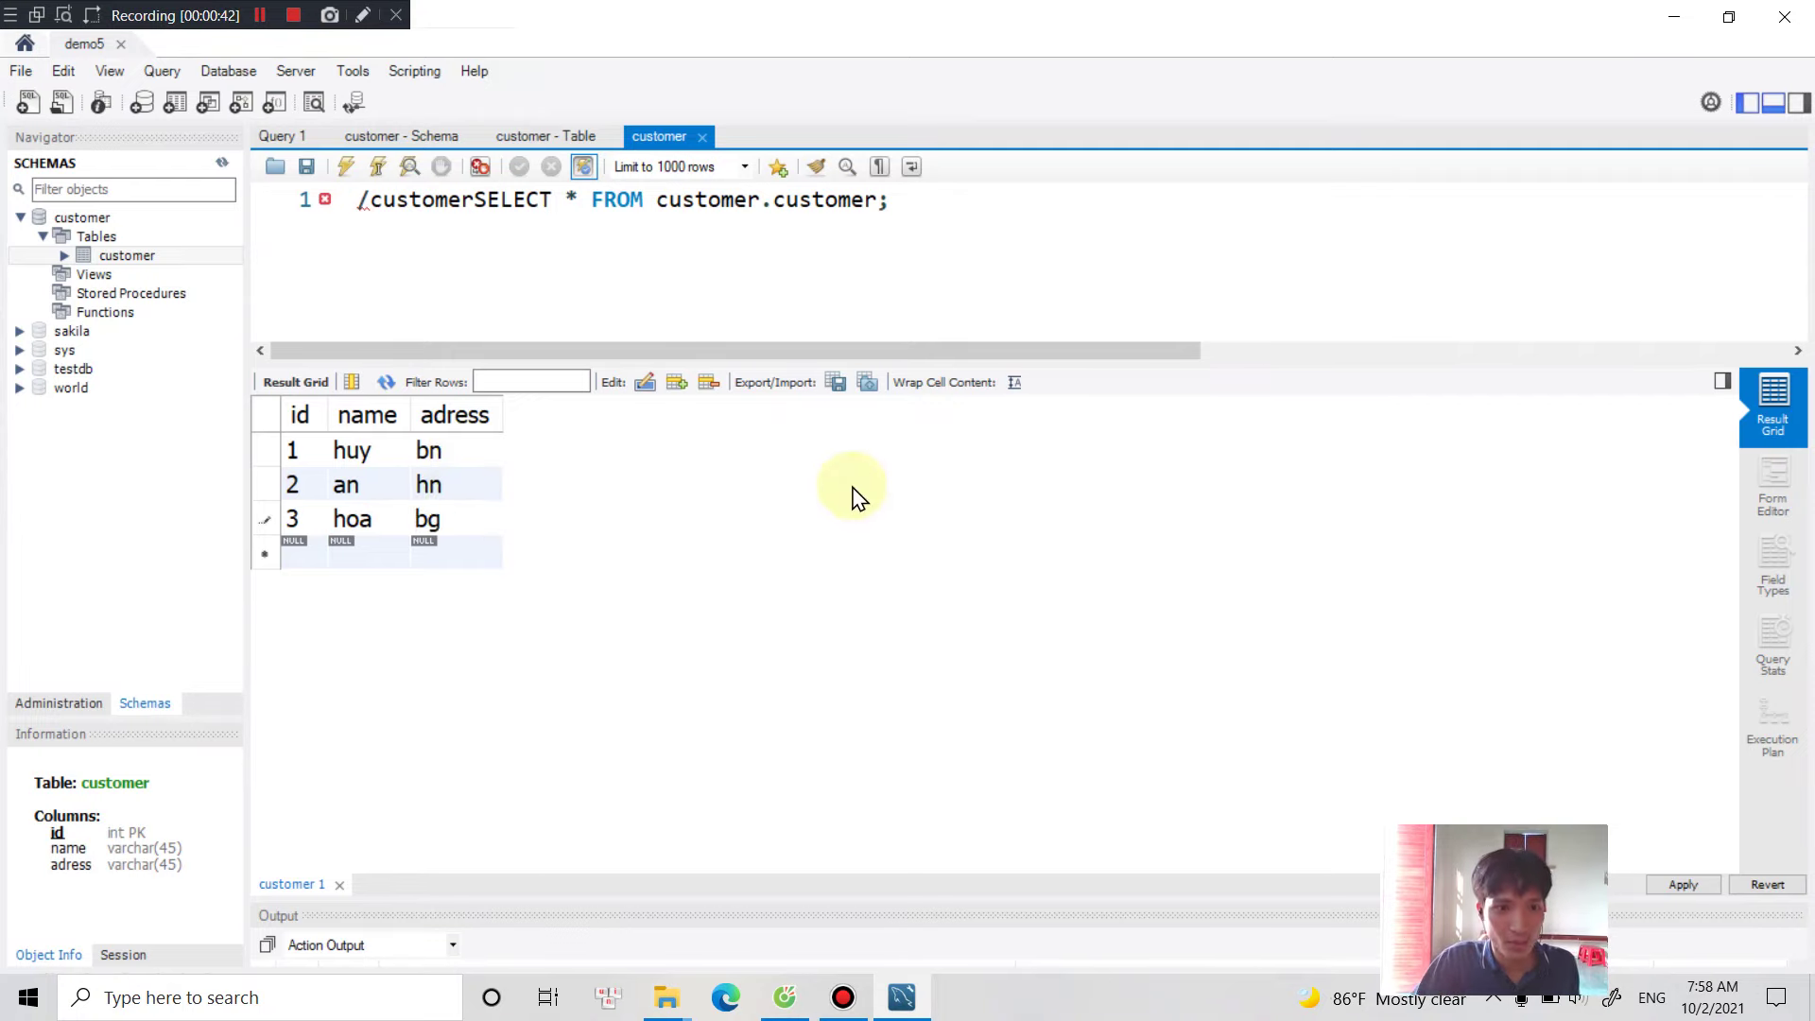
# Close the customer query with its row changes saved, and apply the reviewed INSERT script to the database.
pyautogui.hotkey('ctrl', 's')
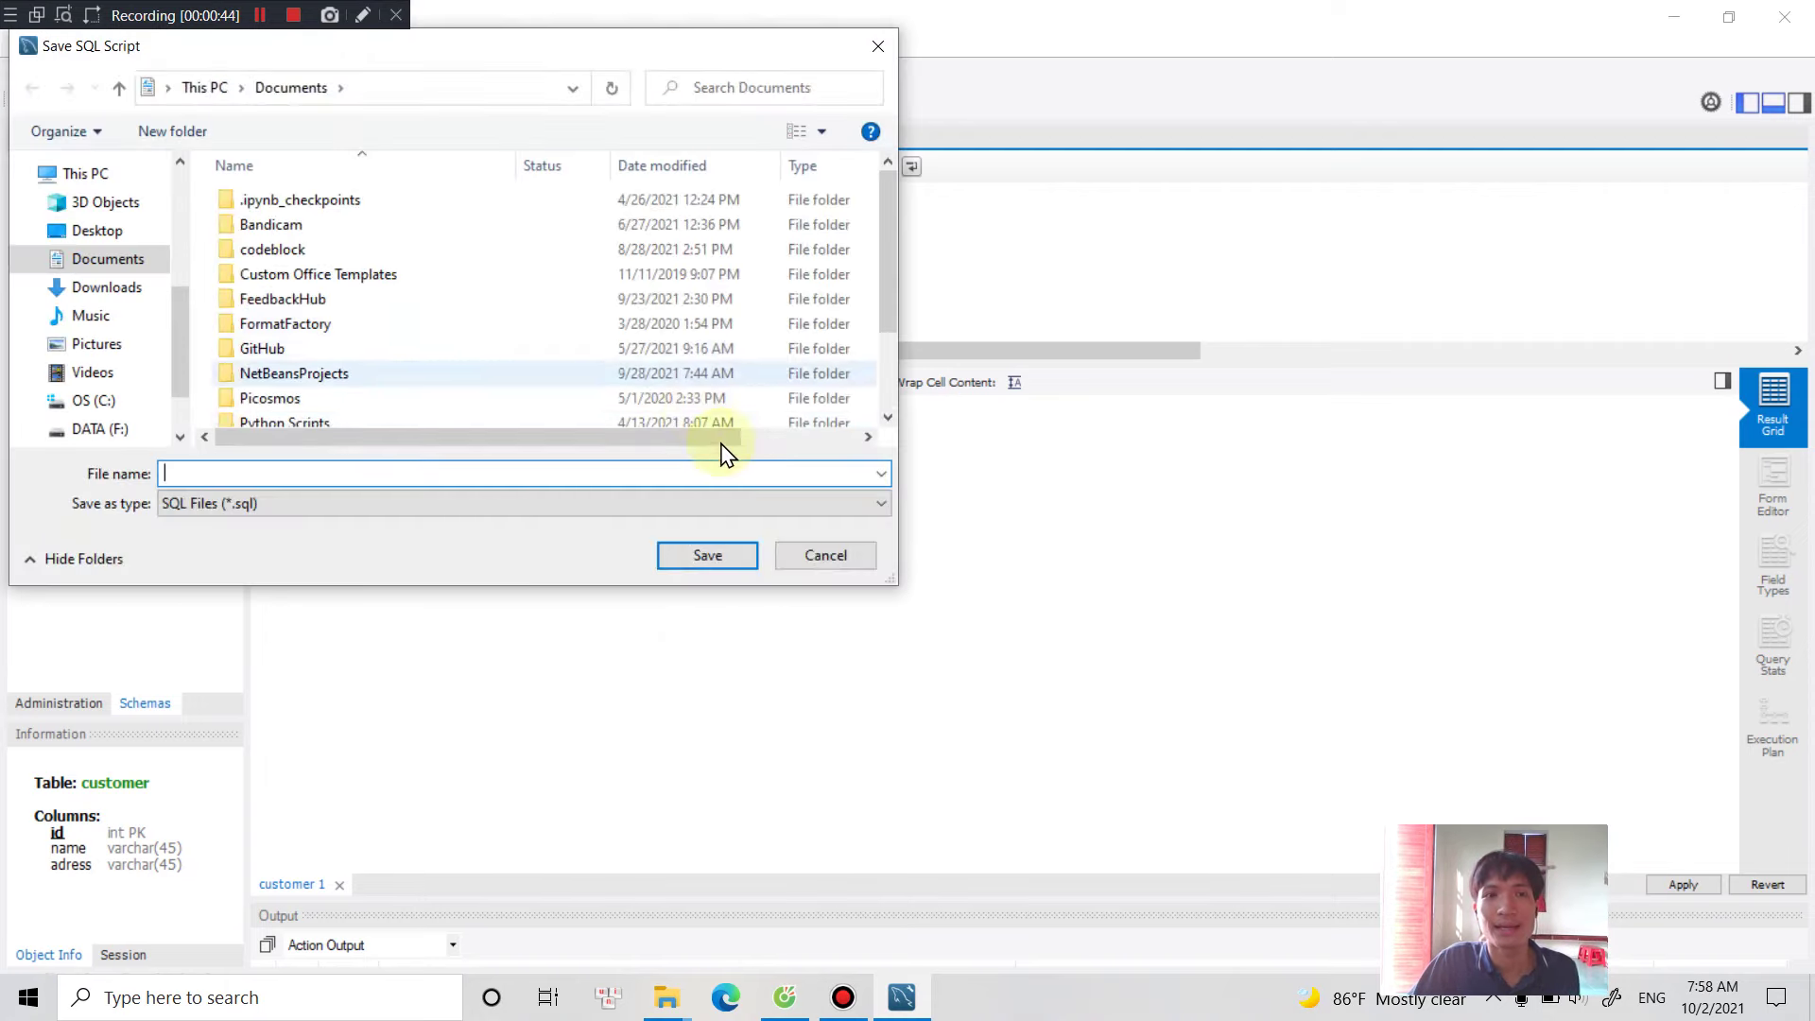
pyautogui.click(839, 556)
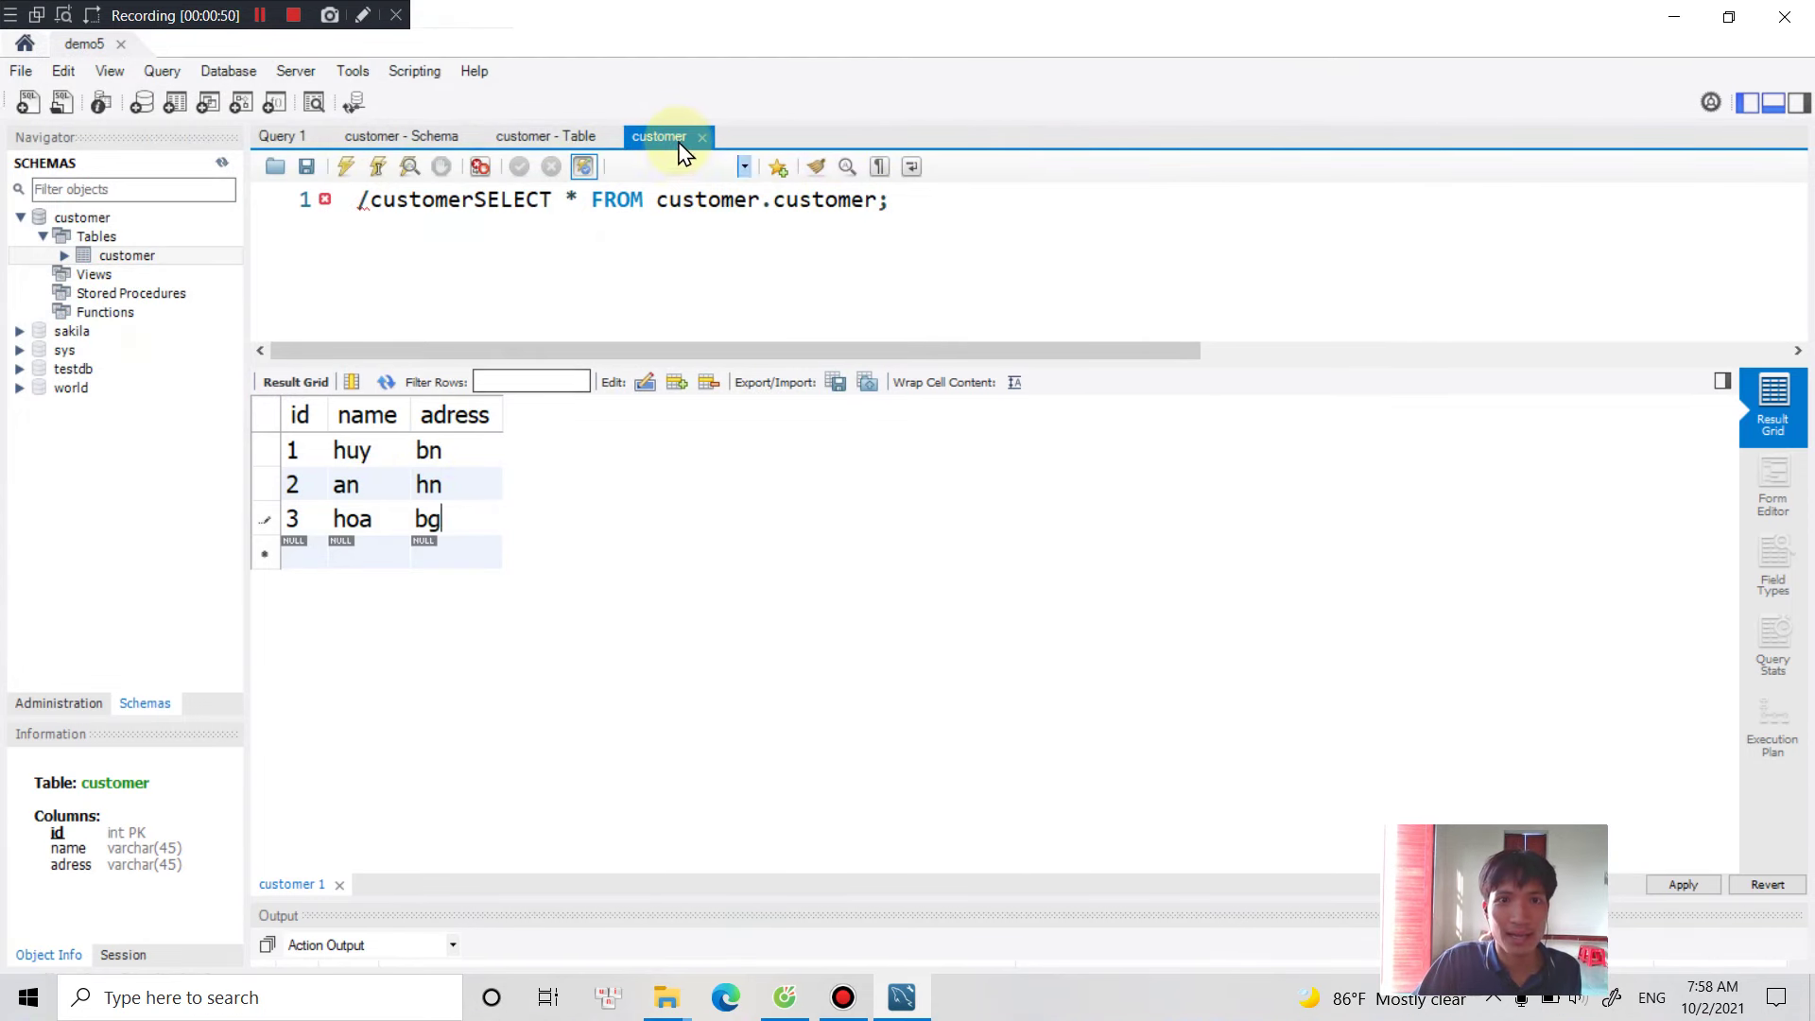
pyautogui.click(703, 138)
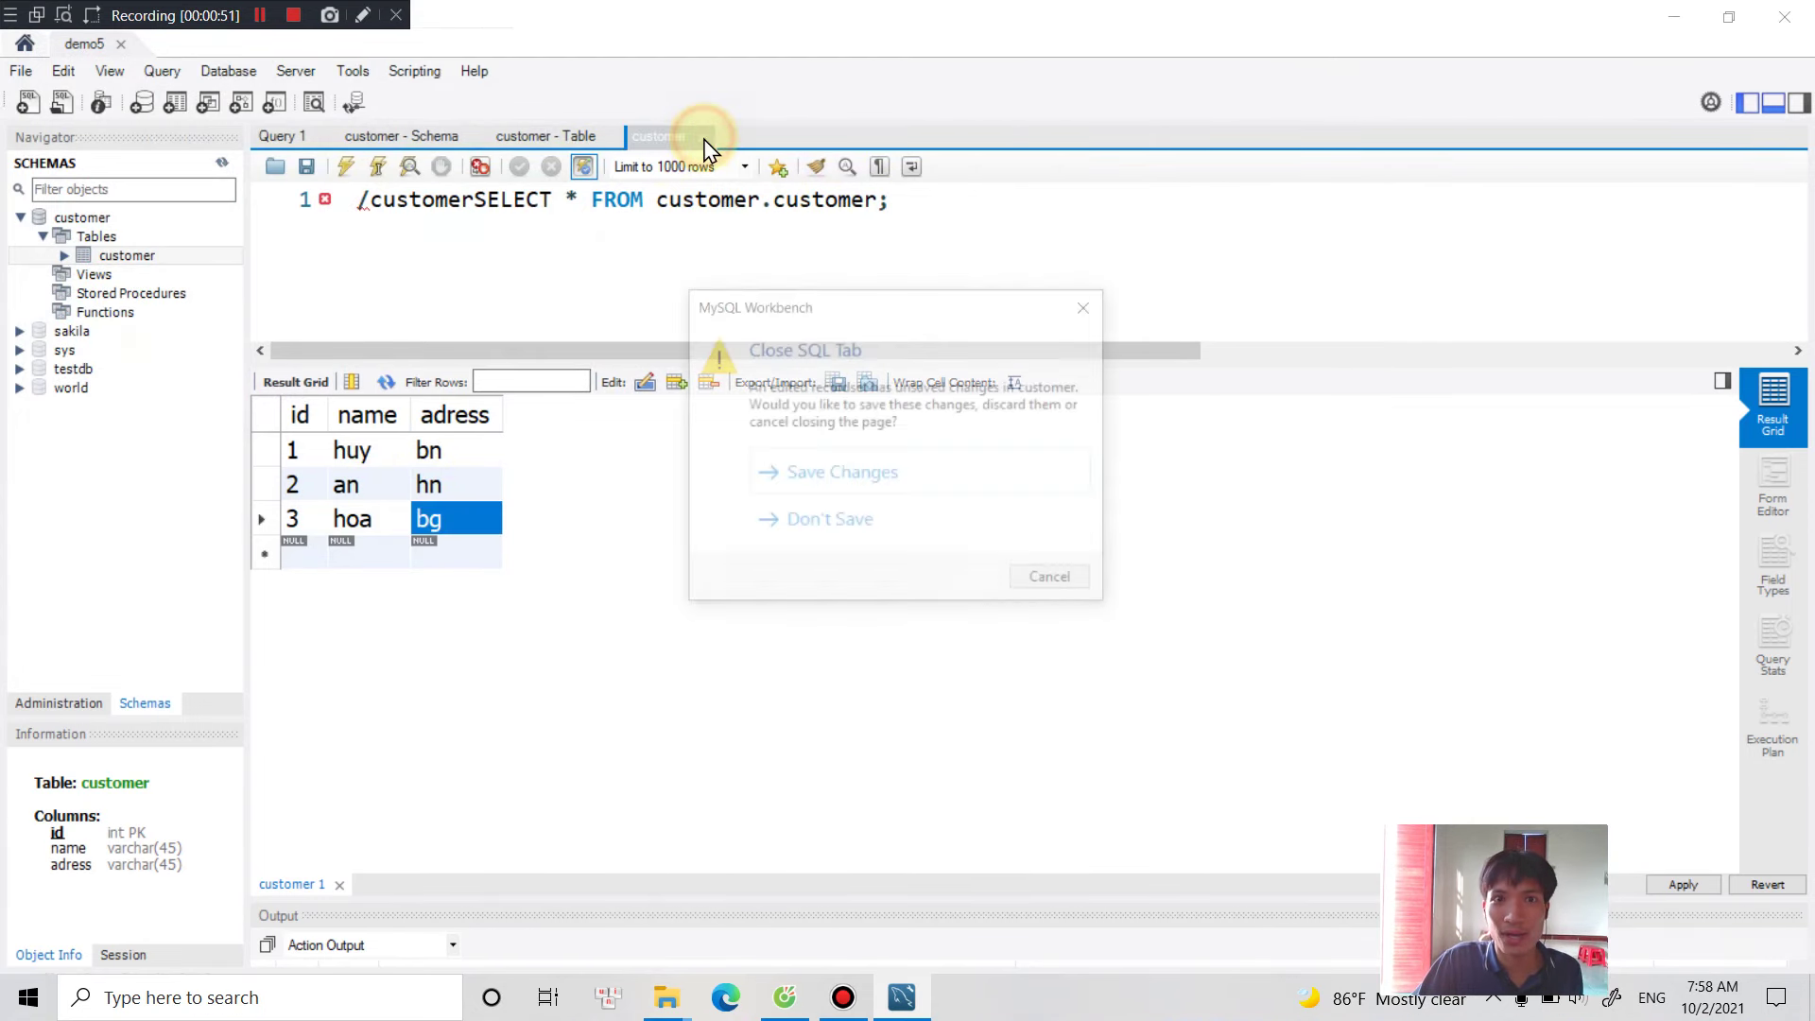
pyautogui.click(874, 471)
pyautogui.moveTo(978, 374); pyautogui.dragTo(787, 257)
pyautogui.moveTo(851, 331); pyautogui.dragTo(749, 252)
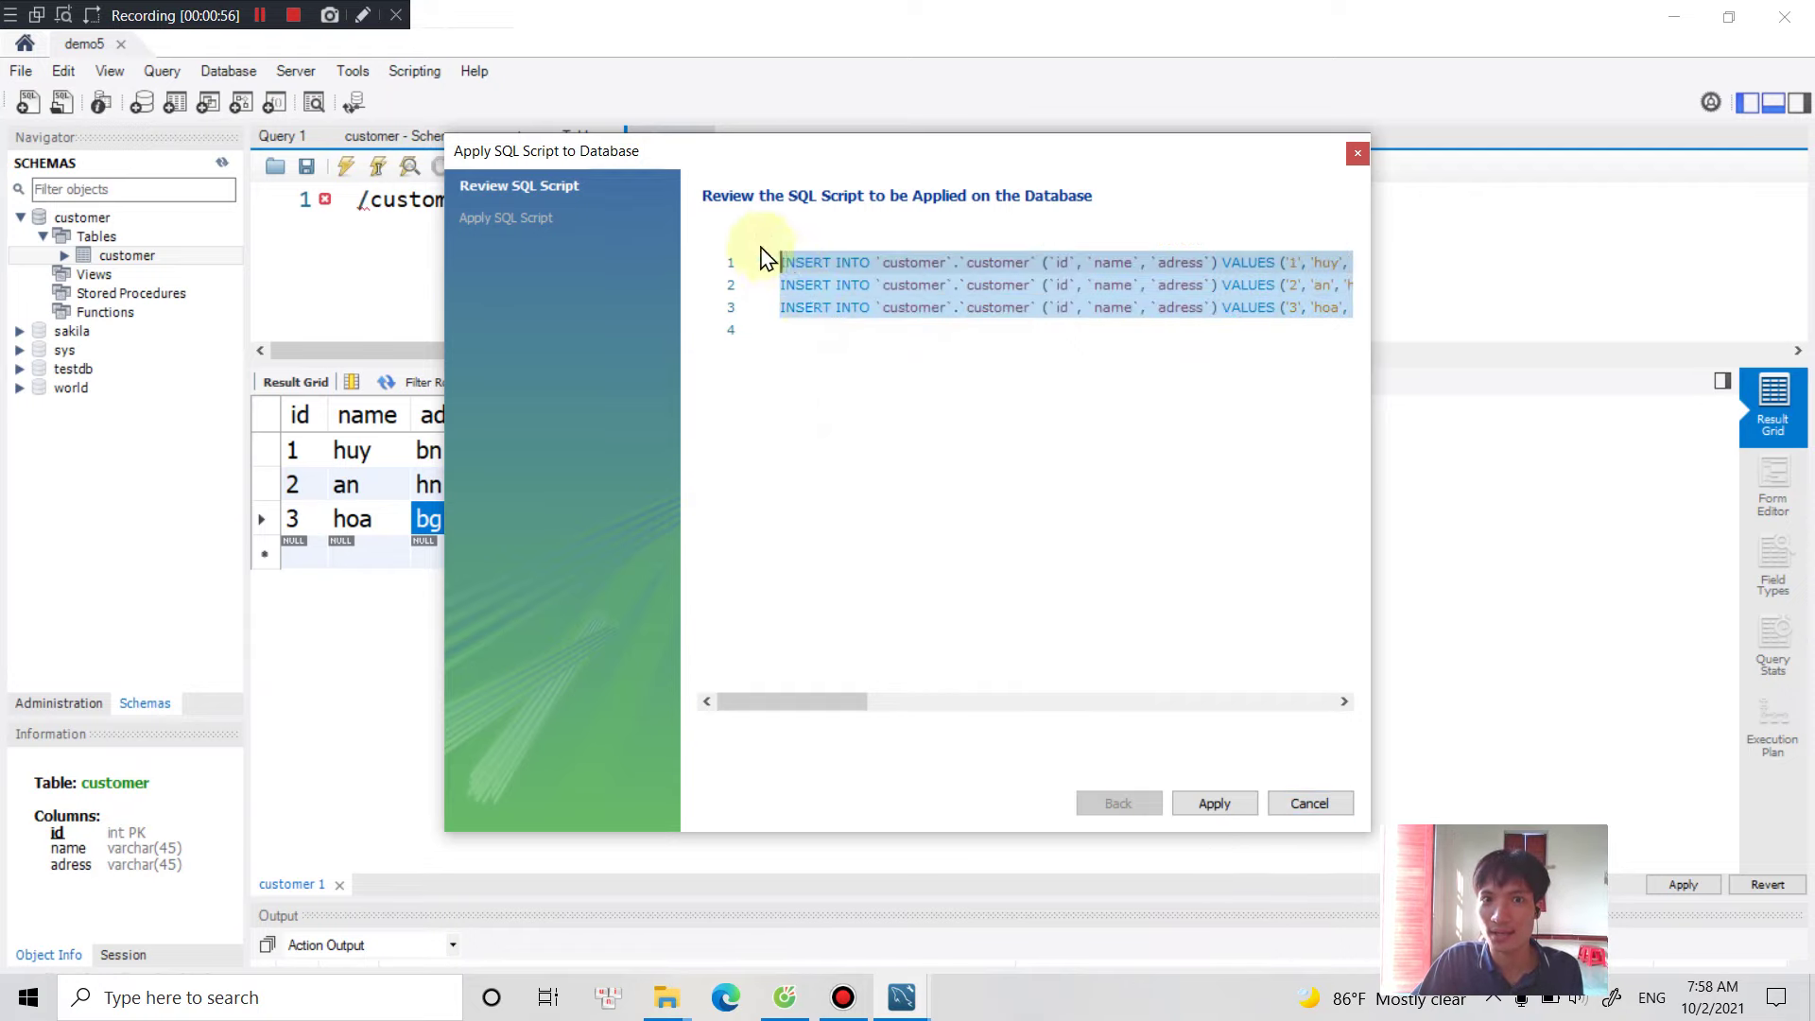
pyautogui.click(1215, 802)
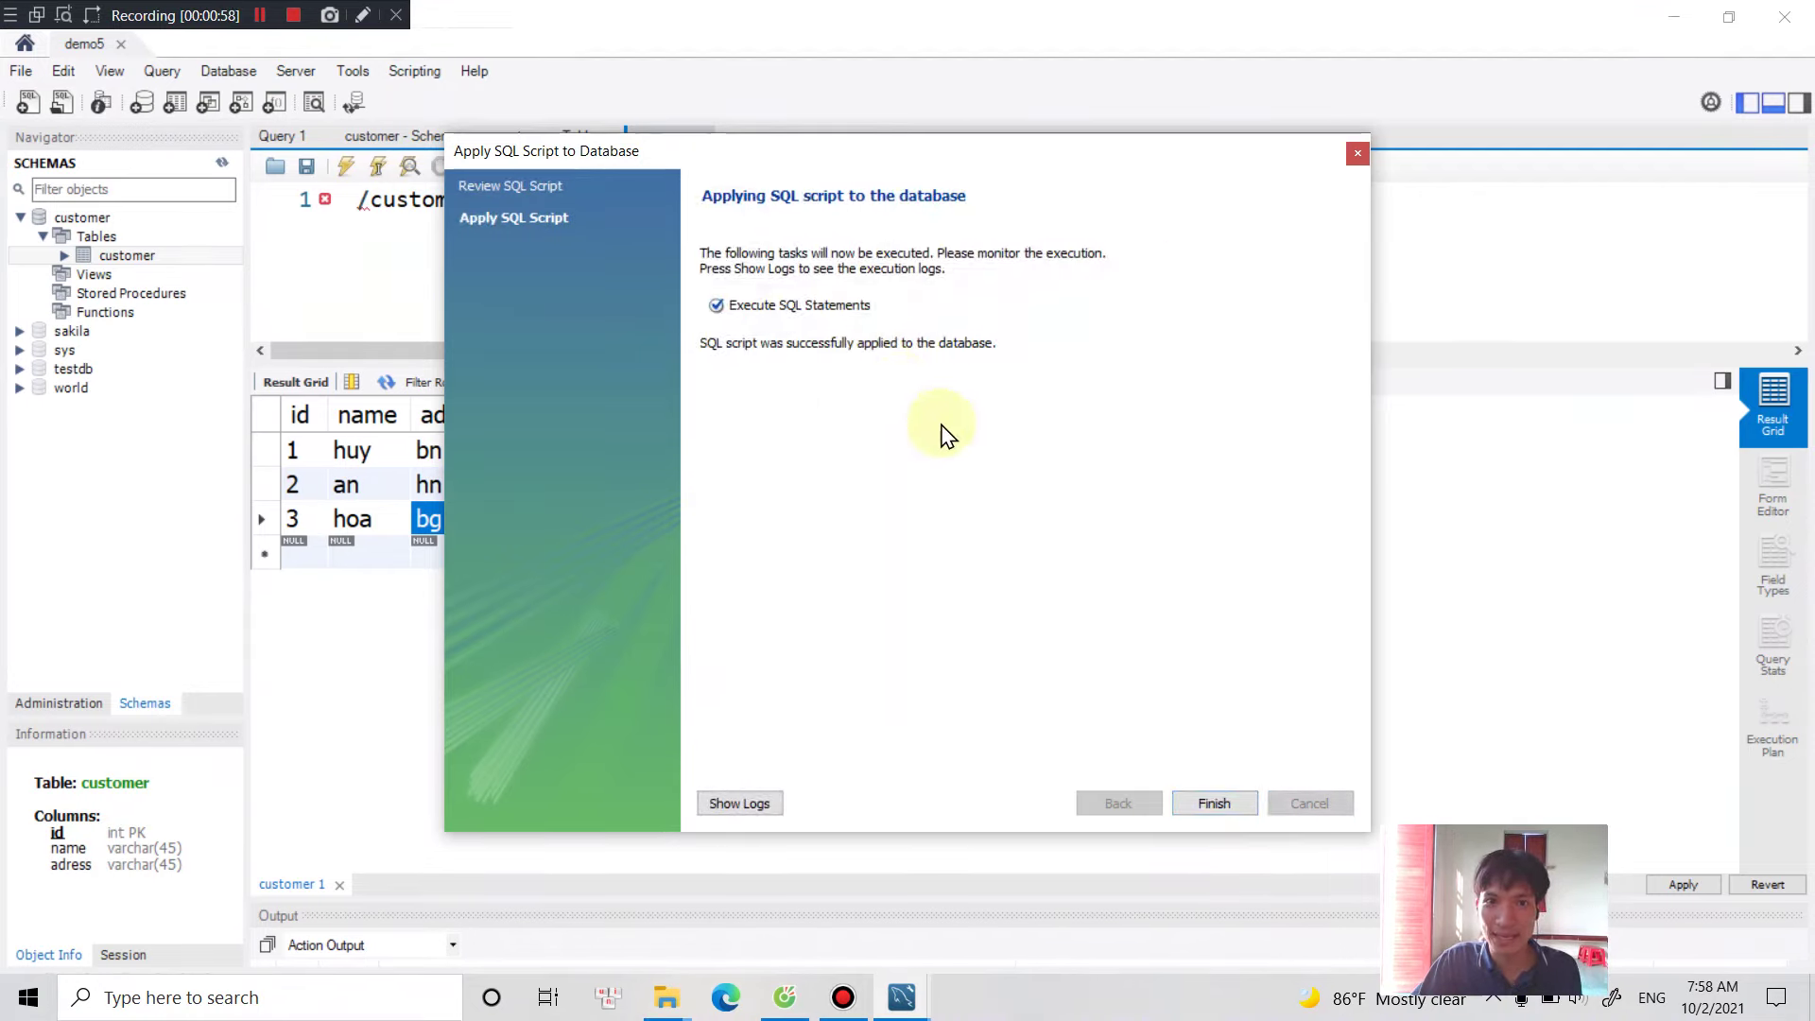
pyautogui.click(1216, 802)
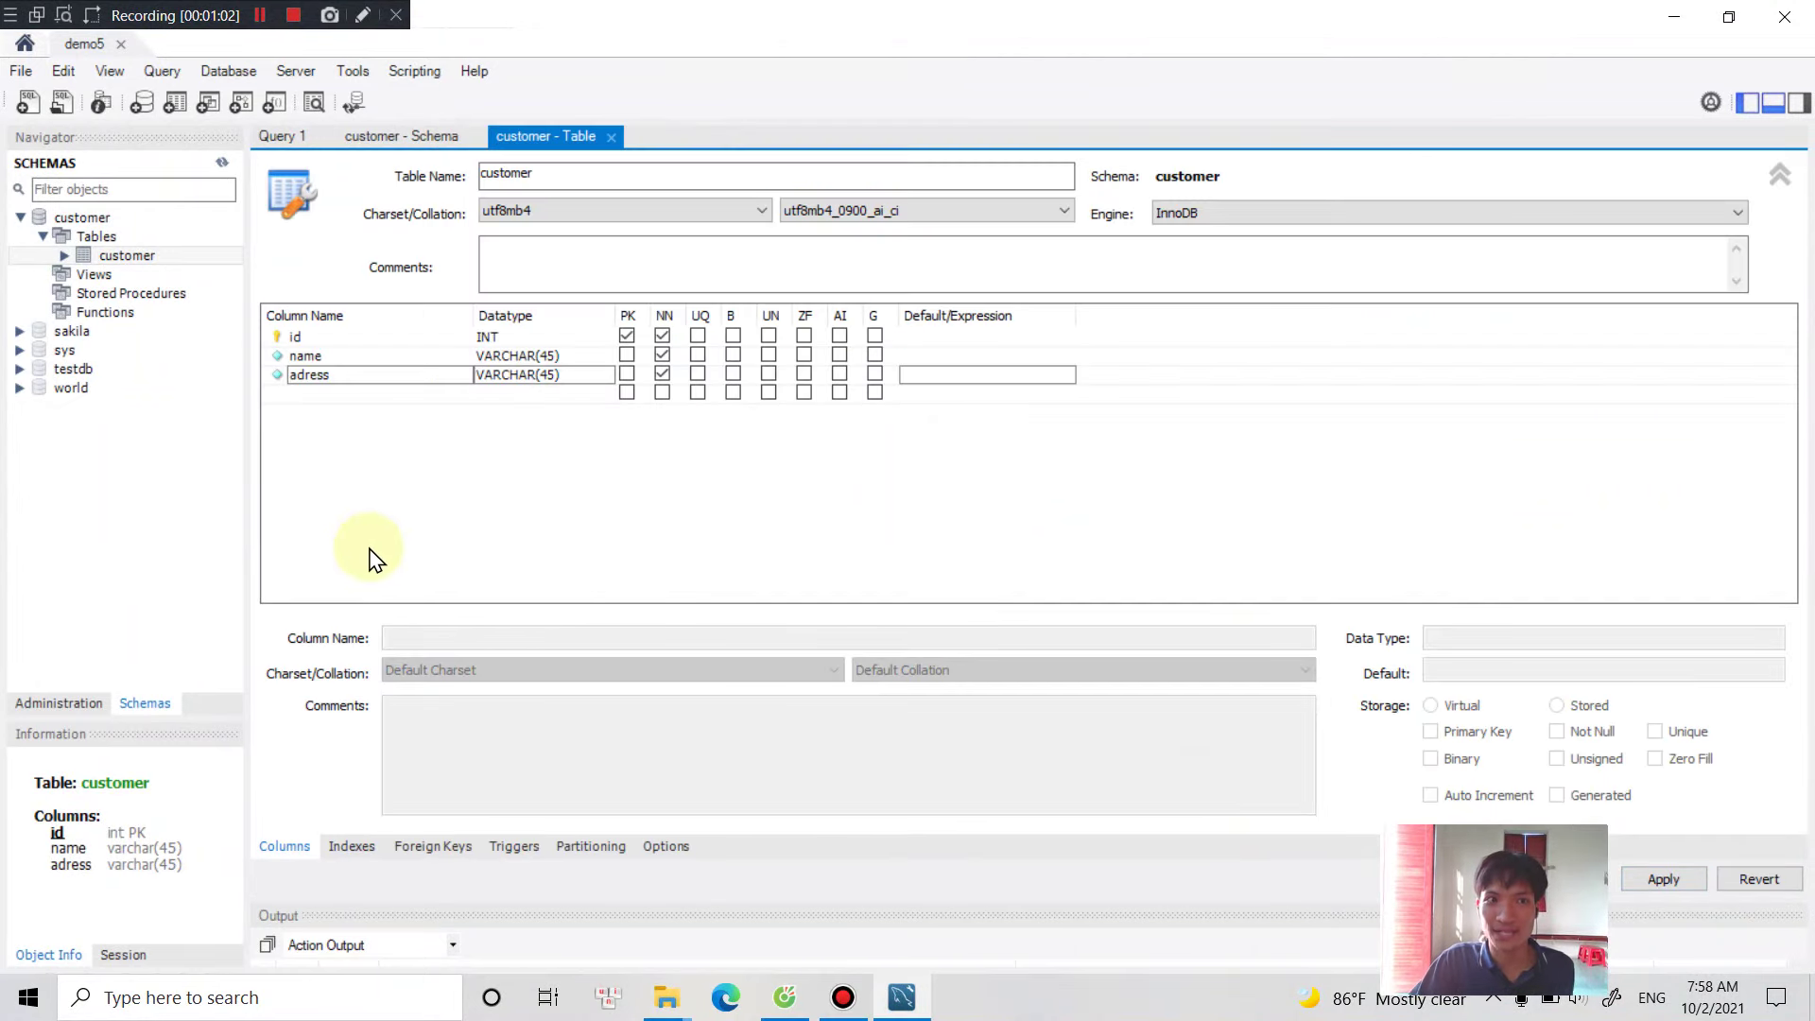
# Query the customer table's rows again to check the saved data.
pyautogui.doubleClick(155, 256)
pyautogui.rightClick(99, 256)
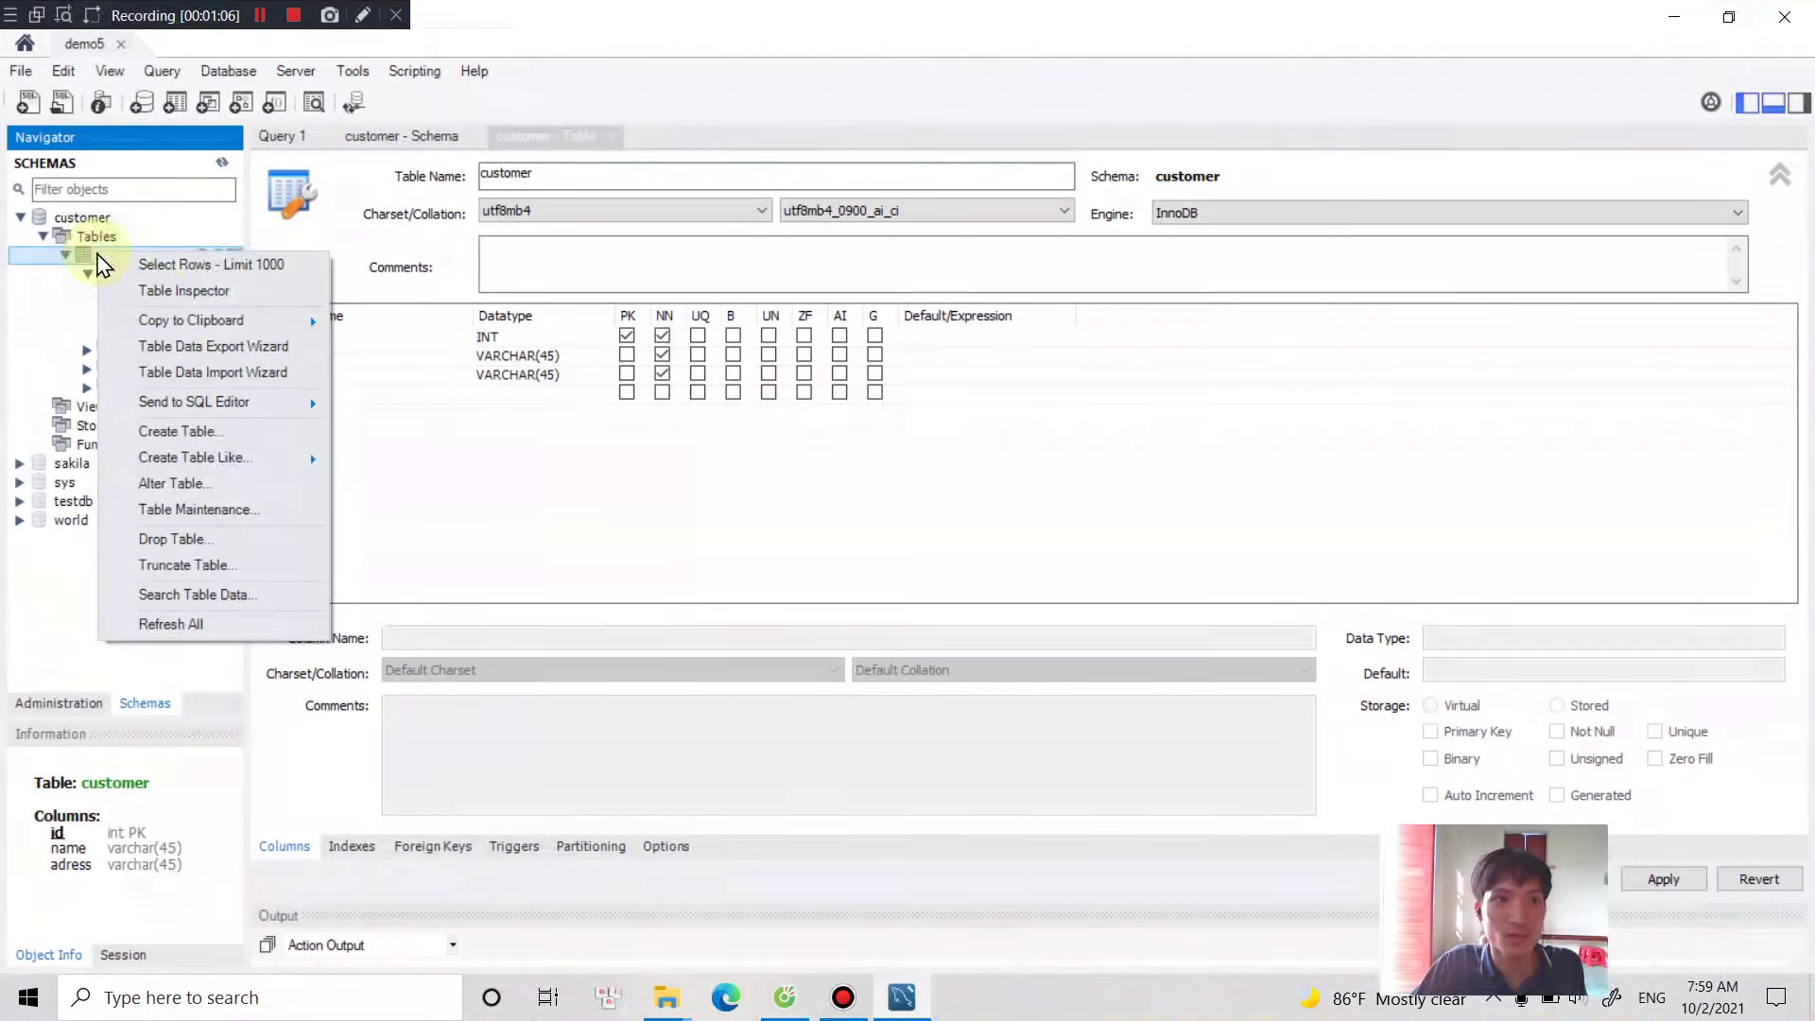
pyautogui.click(202, 269)
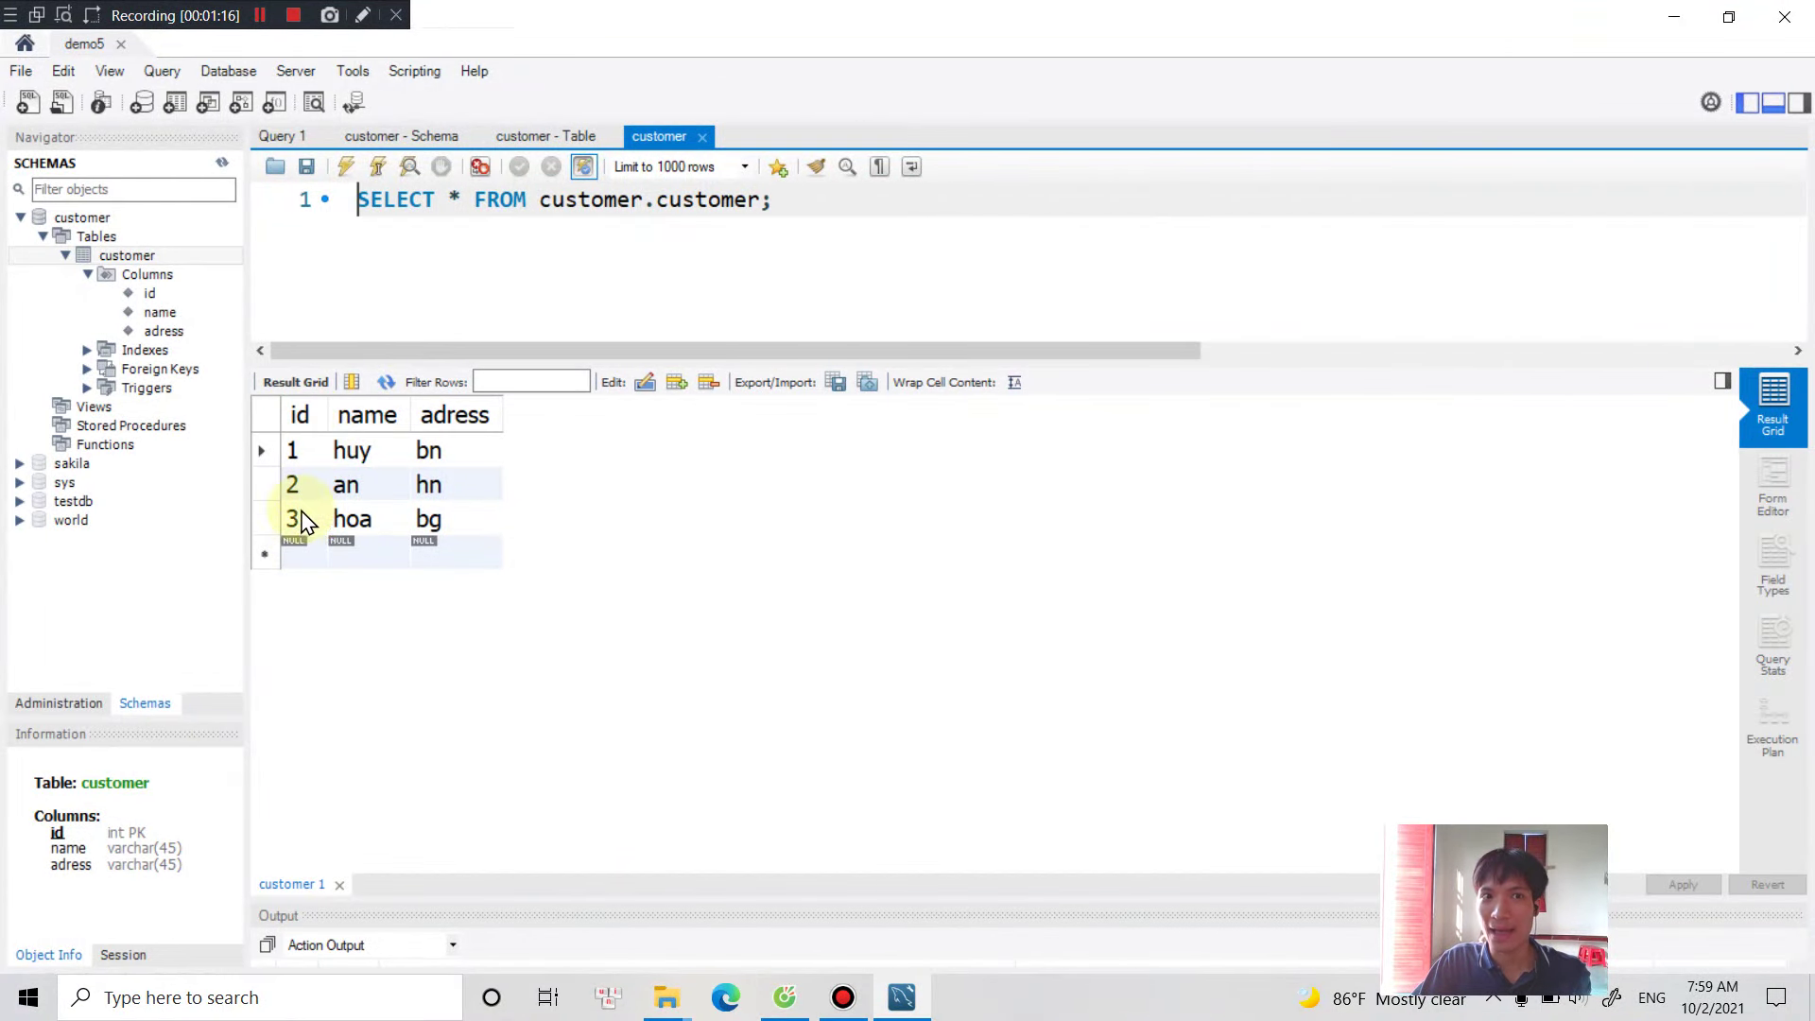
# Copy the SELECT * FROM customer.customer; query, comment out the original with --, and paste the copy on line 2.
pyautogui.moveTo(799, 199); pyautogui.dragTo(351, 196)
pyautogui.hotkey('ctrl', 'c')
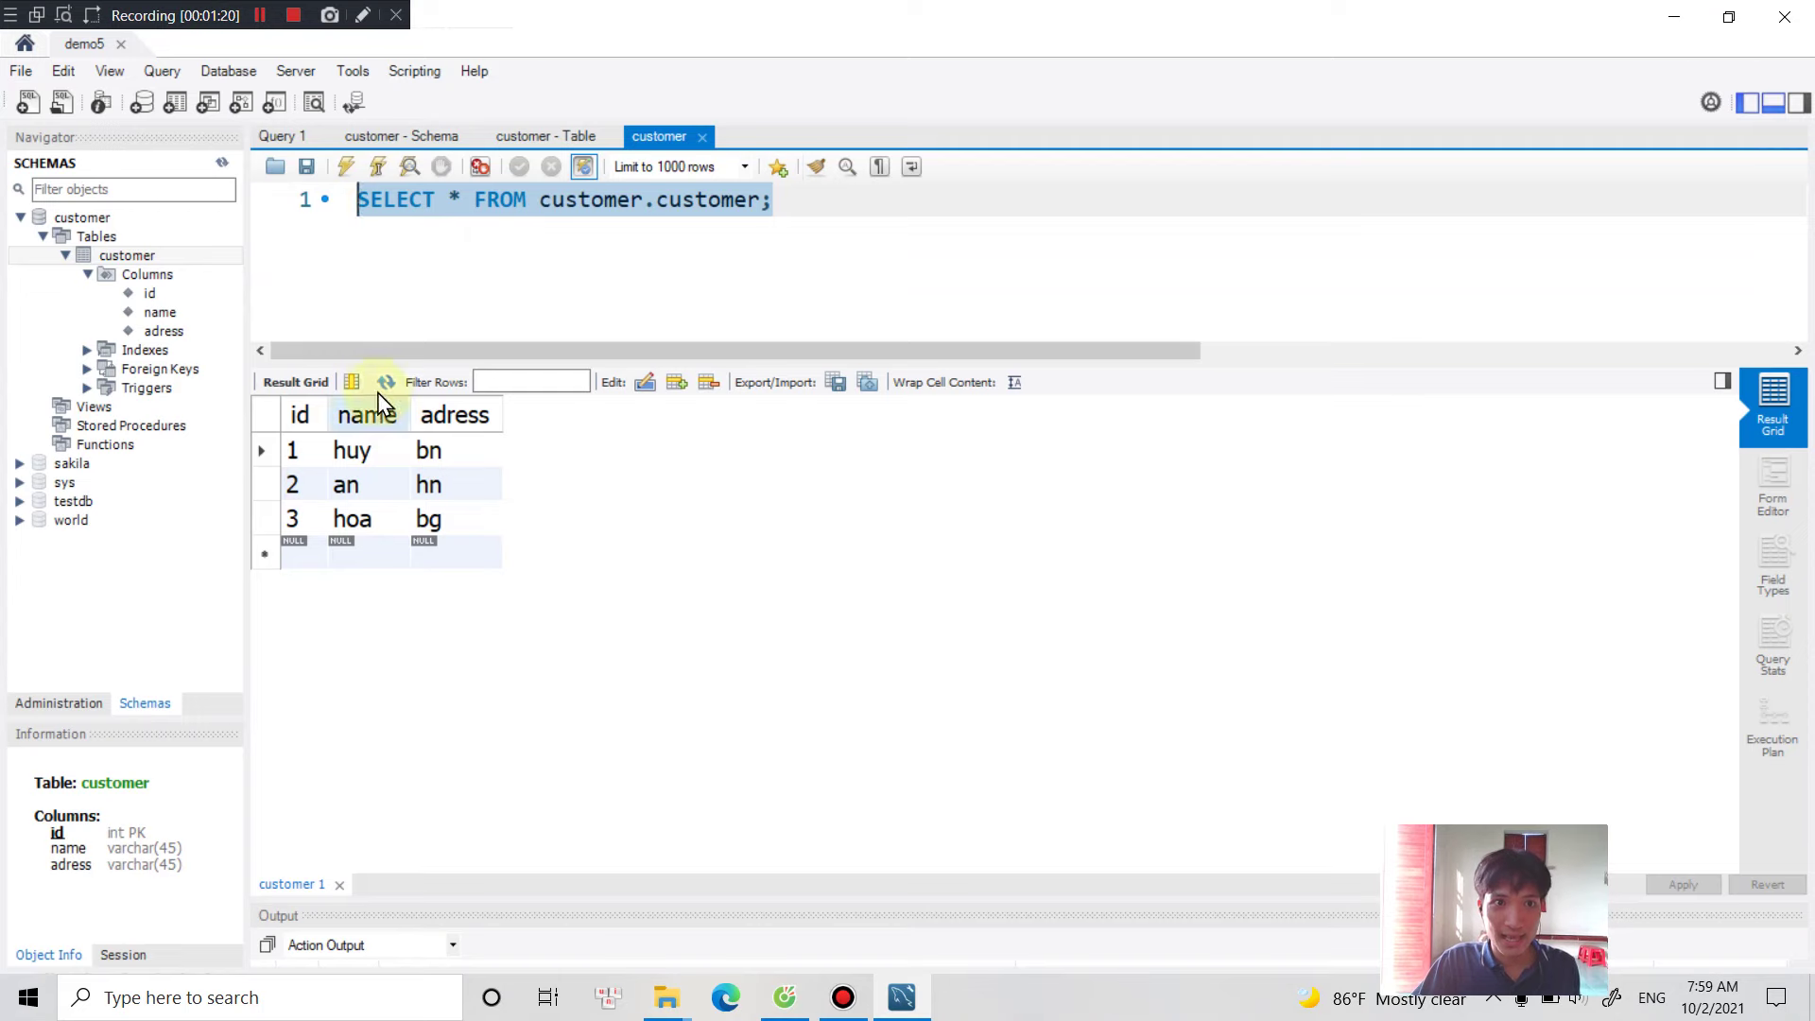
pyautogui.click(363, 200)
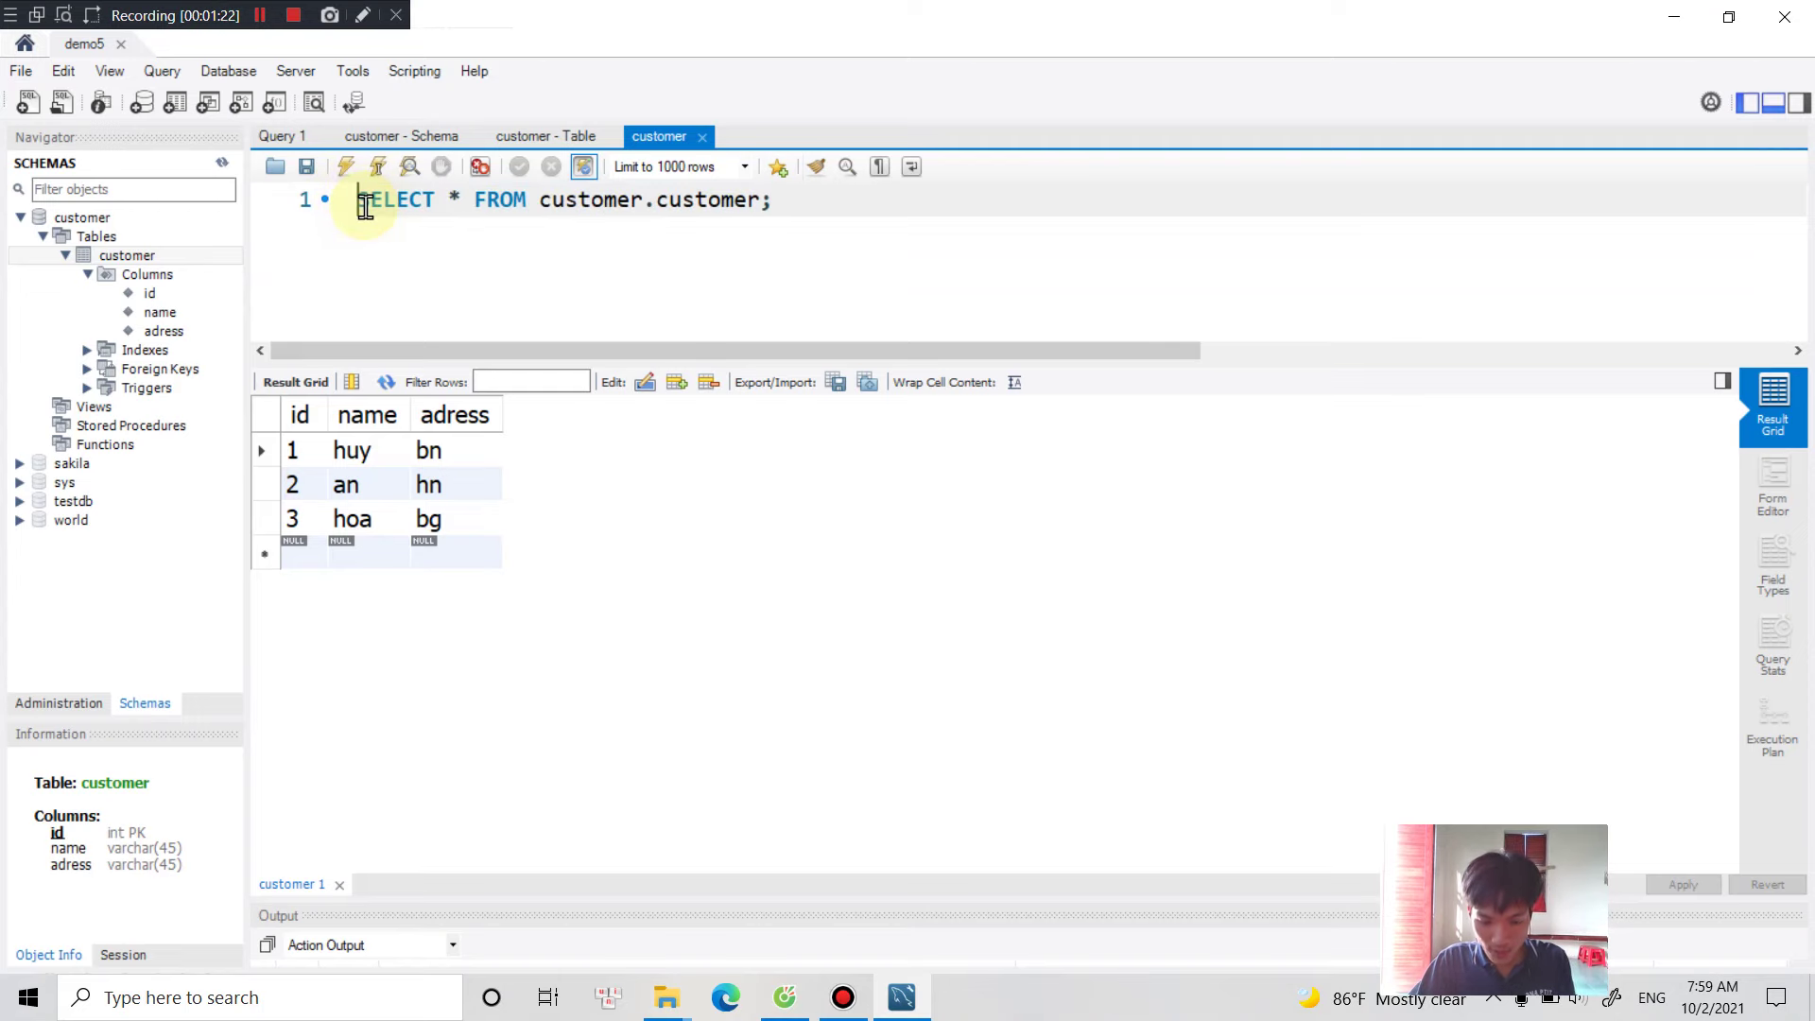
pyautogui.write('--')
pyautogui.click(867, 200)
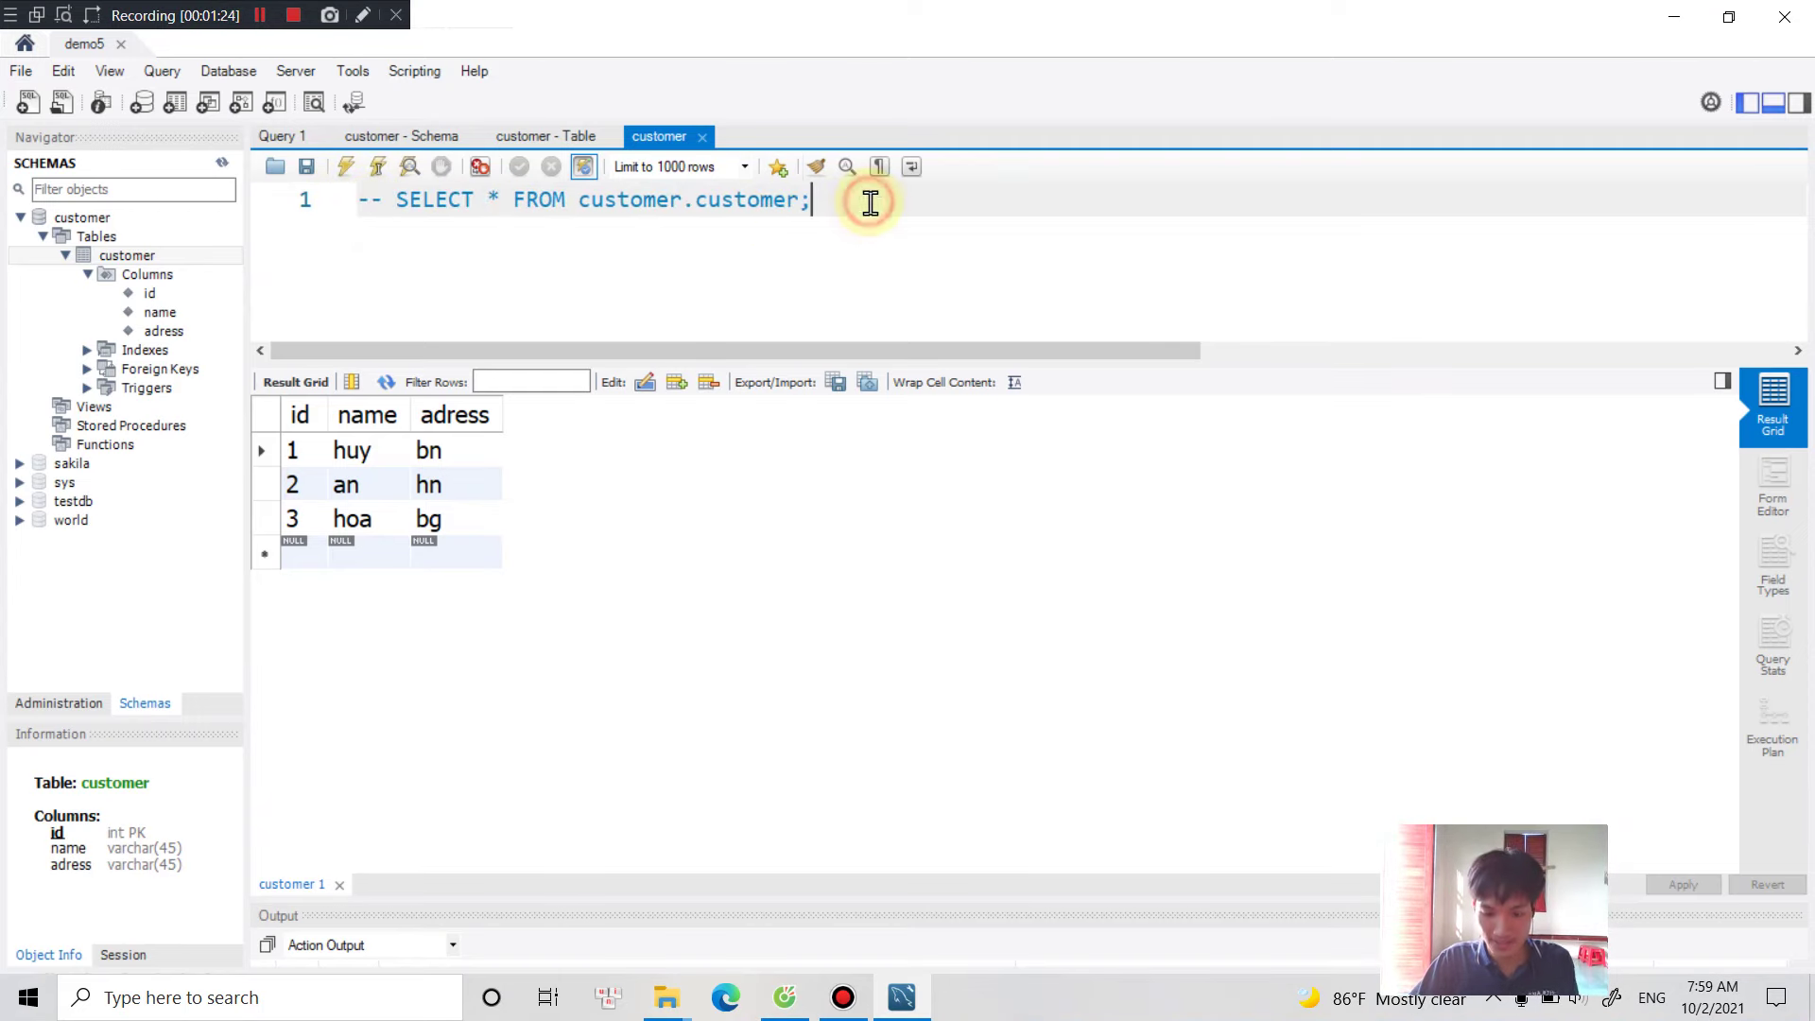
pyautogui.press('Return')
pyautogui.hotkey('ctrl', 'v')
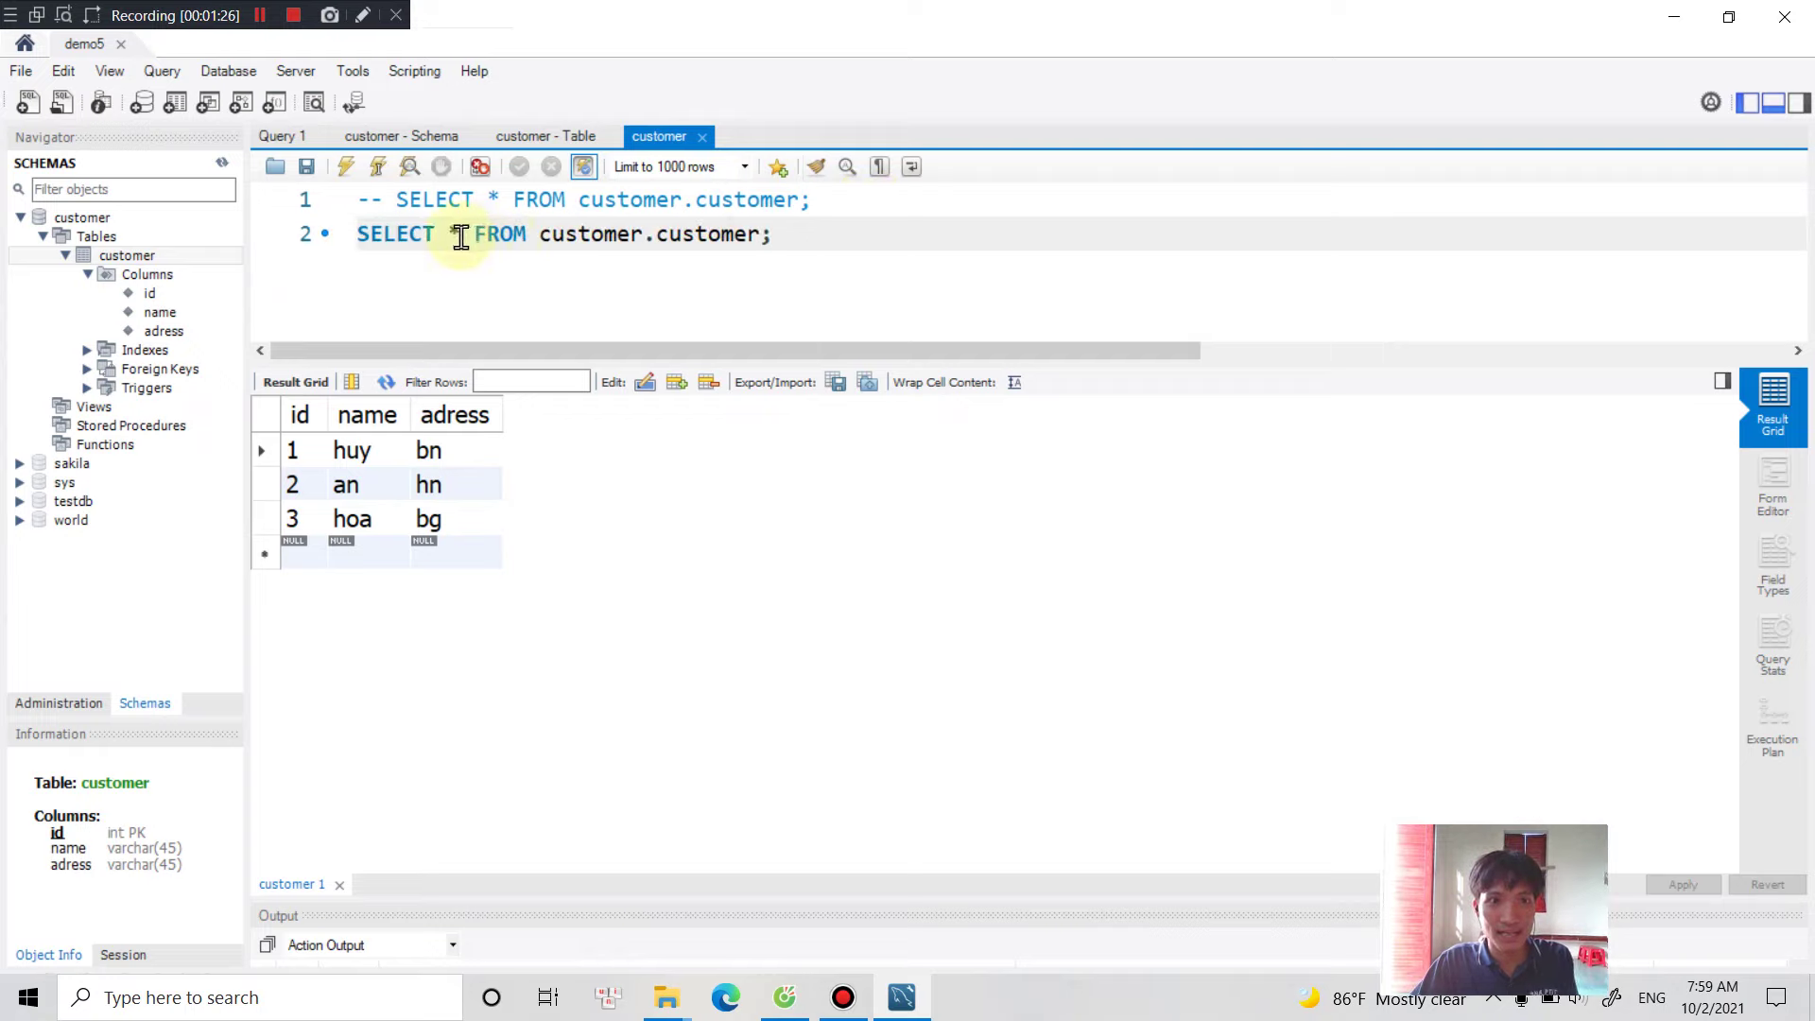
# Change the second query to SELECT id FROM customer.customer; and execute it.
pyautogui.click(461, 236)
pyautogui.press('BackSpace')
pyautogui.write('id')
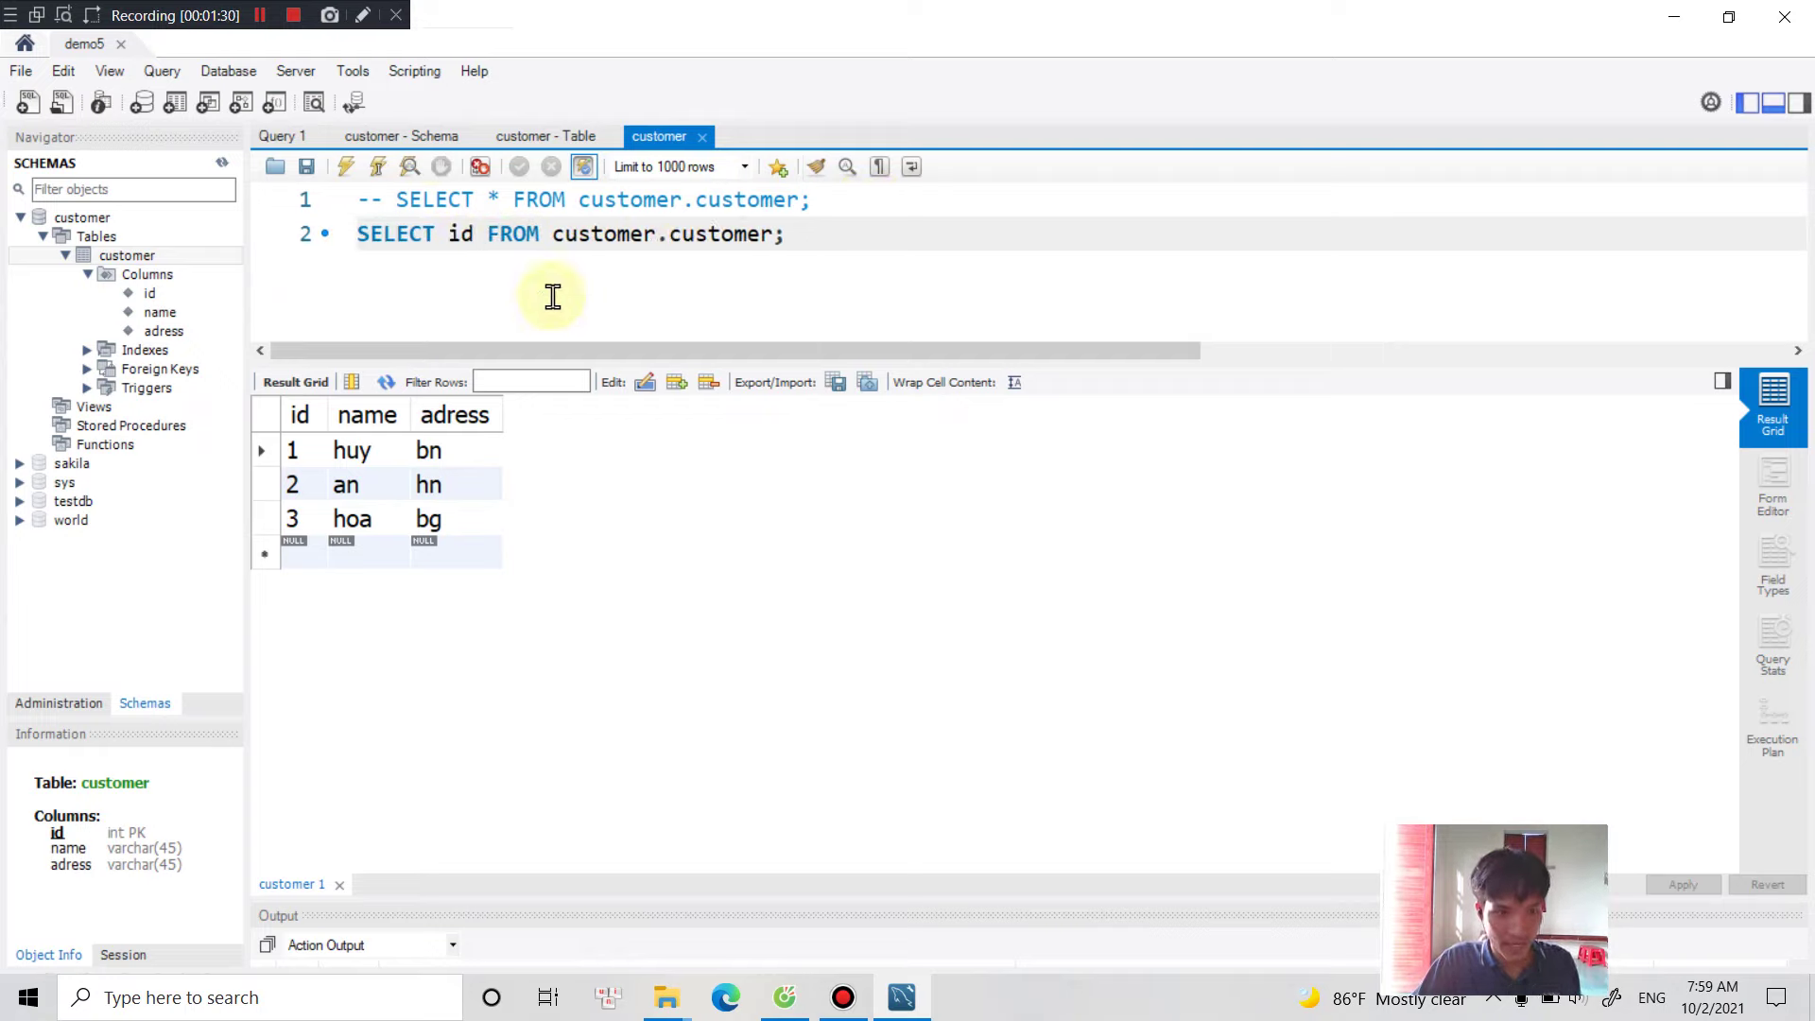
pyautogui.click(347, 169)
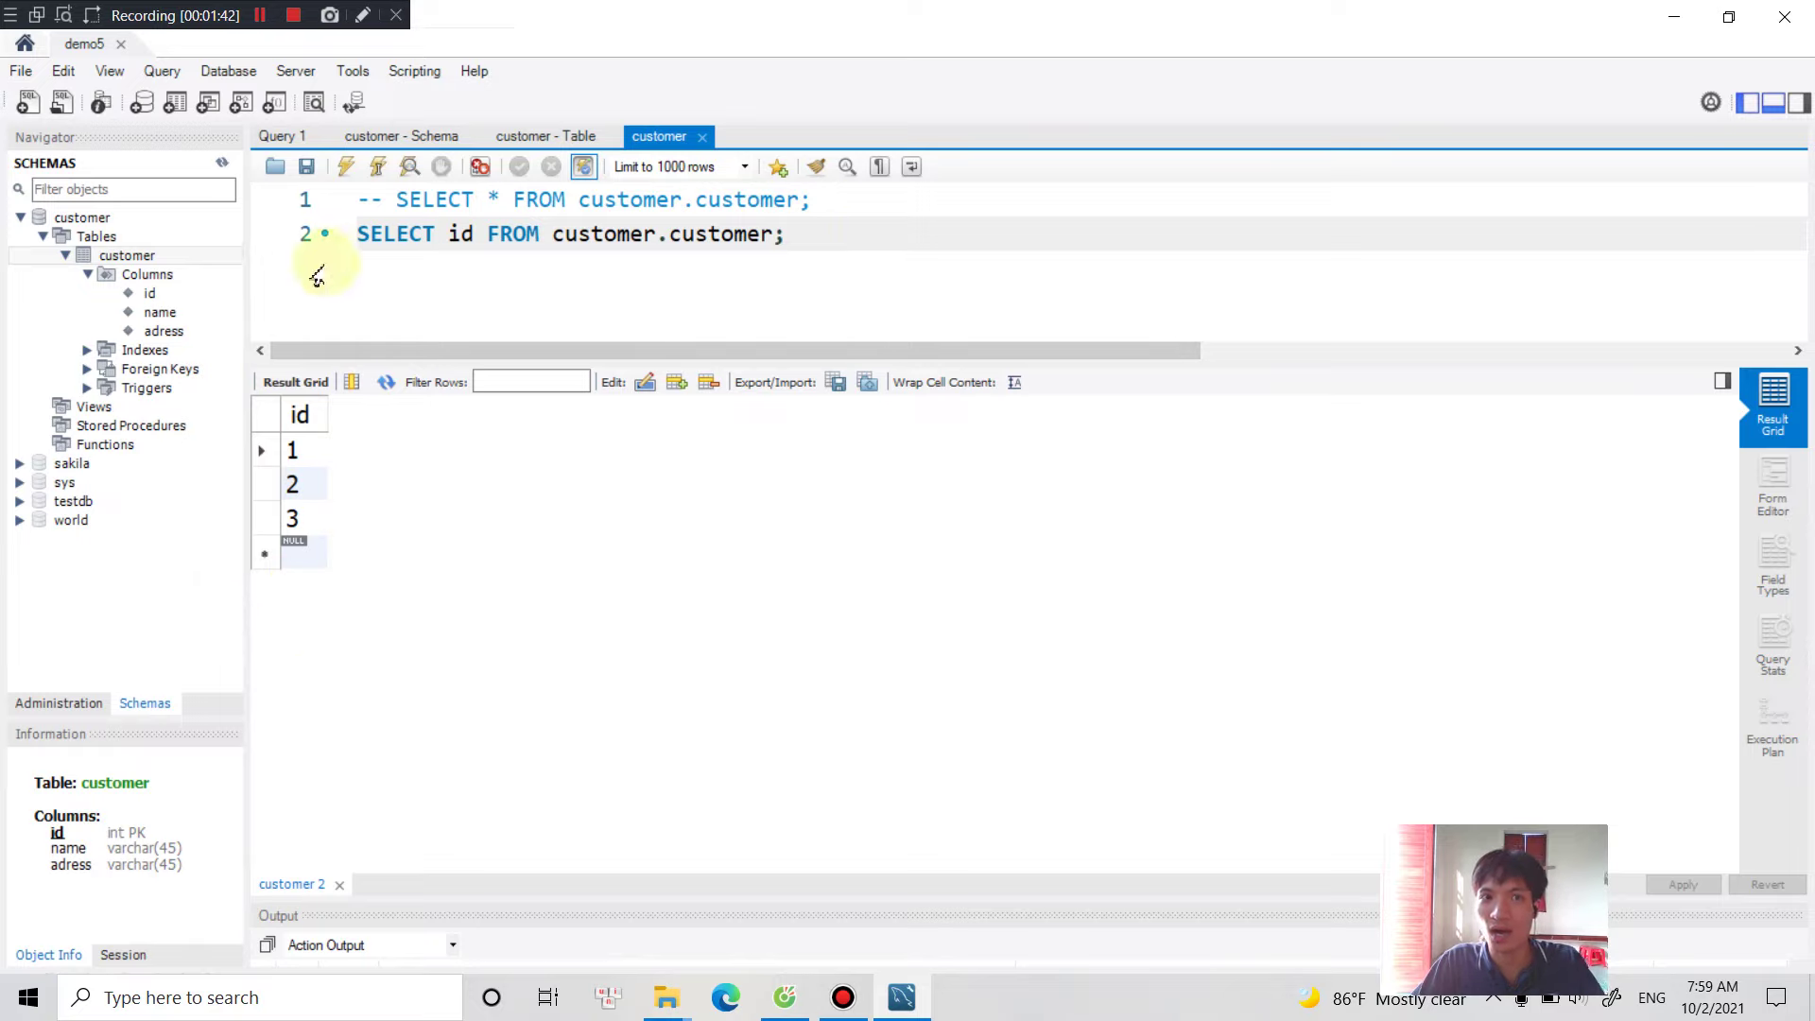
# Comment out the SELECT id query on line 2 with --.
pyautogui.click(357, 233)
pyautogui.write('-=-')
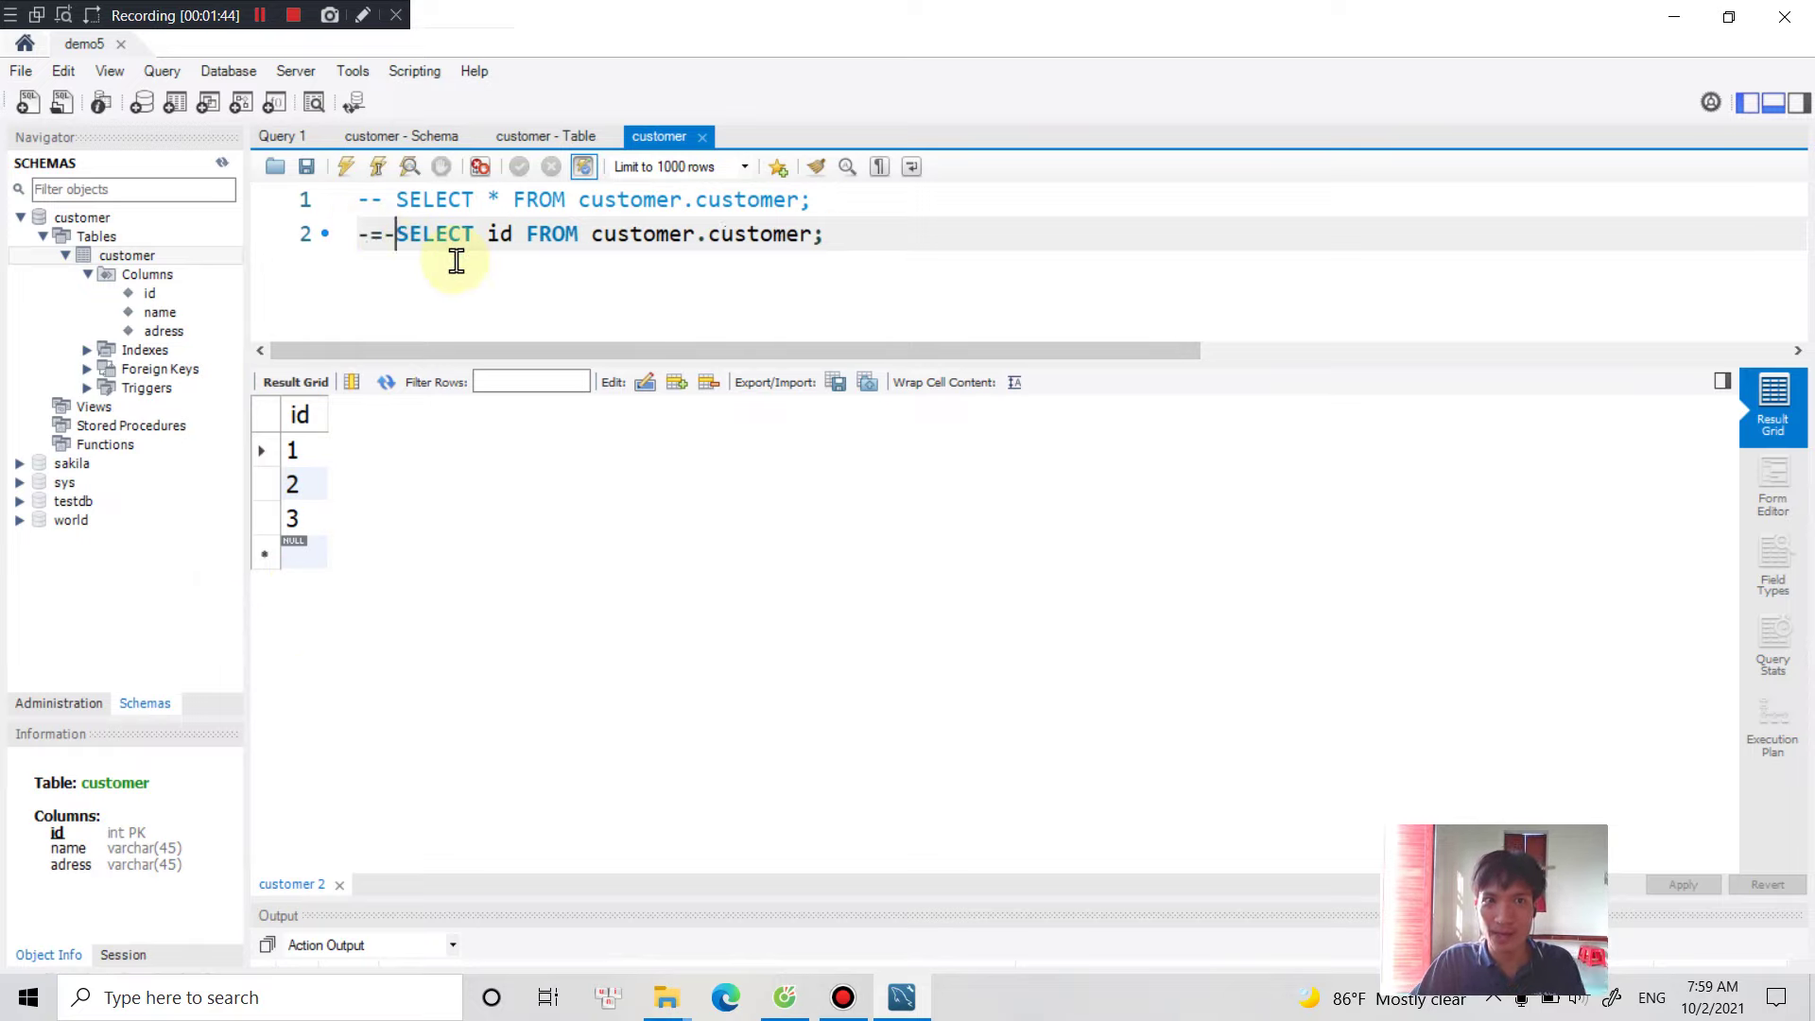
pyautogui.press('BackSpace')
pyautogui.press('BackSpace')
pyautogui.write('-')
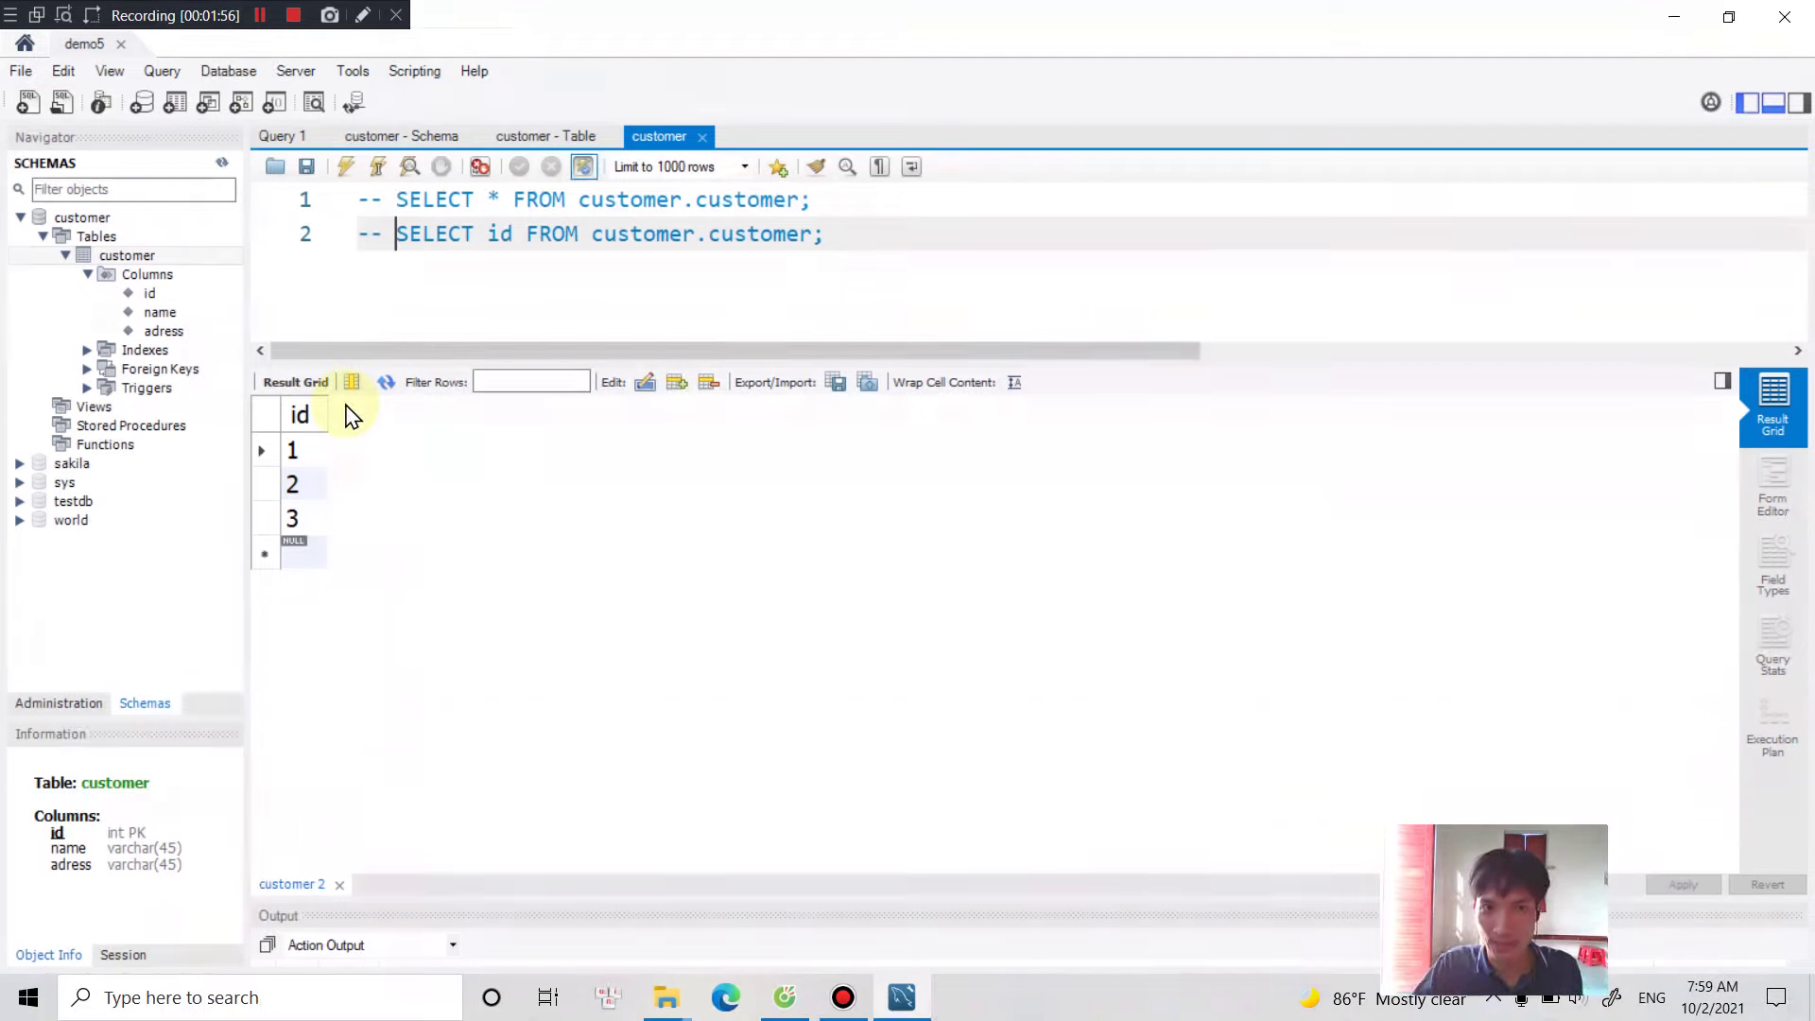
pyautogui.moveTo(916, 243); pyautogui.dragTo(308, 202)
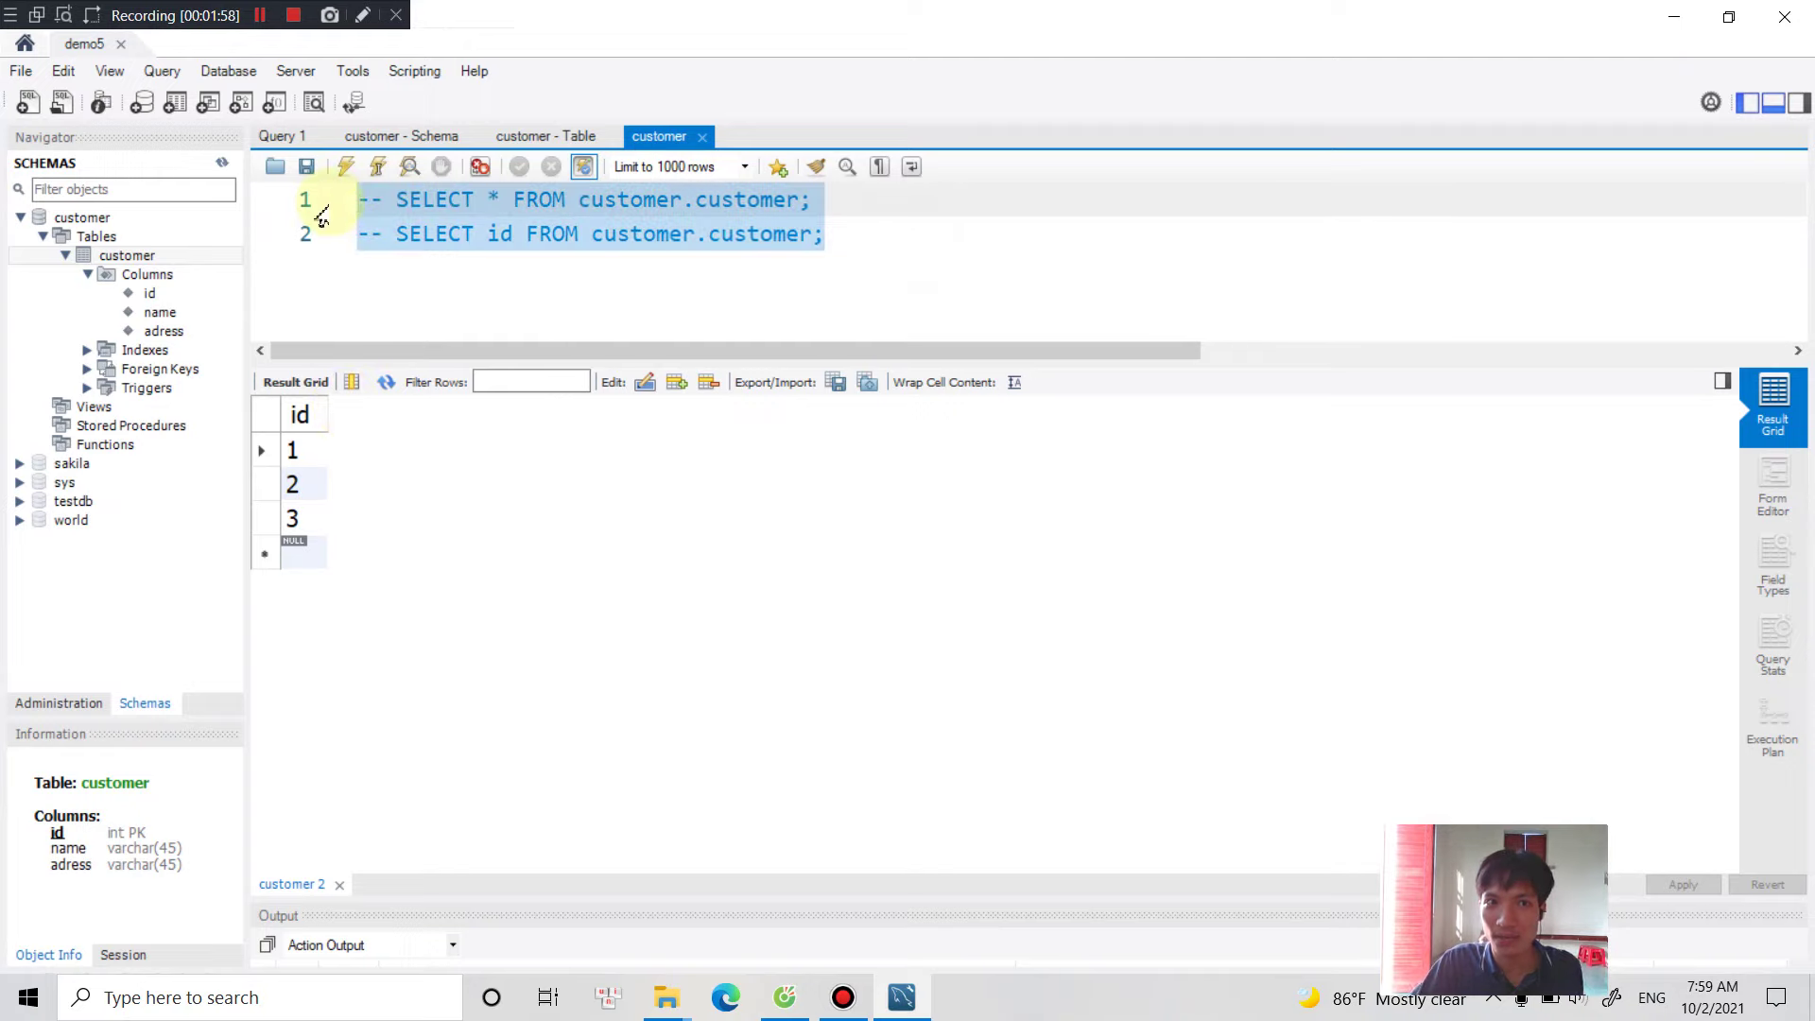
pyautogui.click(654, 234)
pyautogui.click(863, 231)
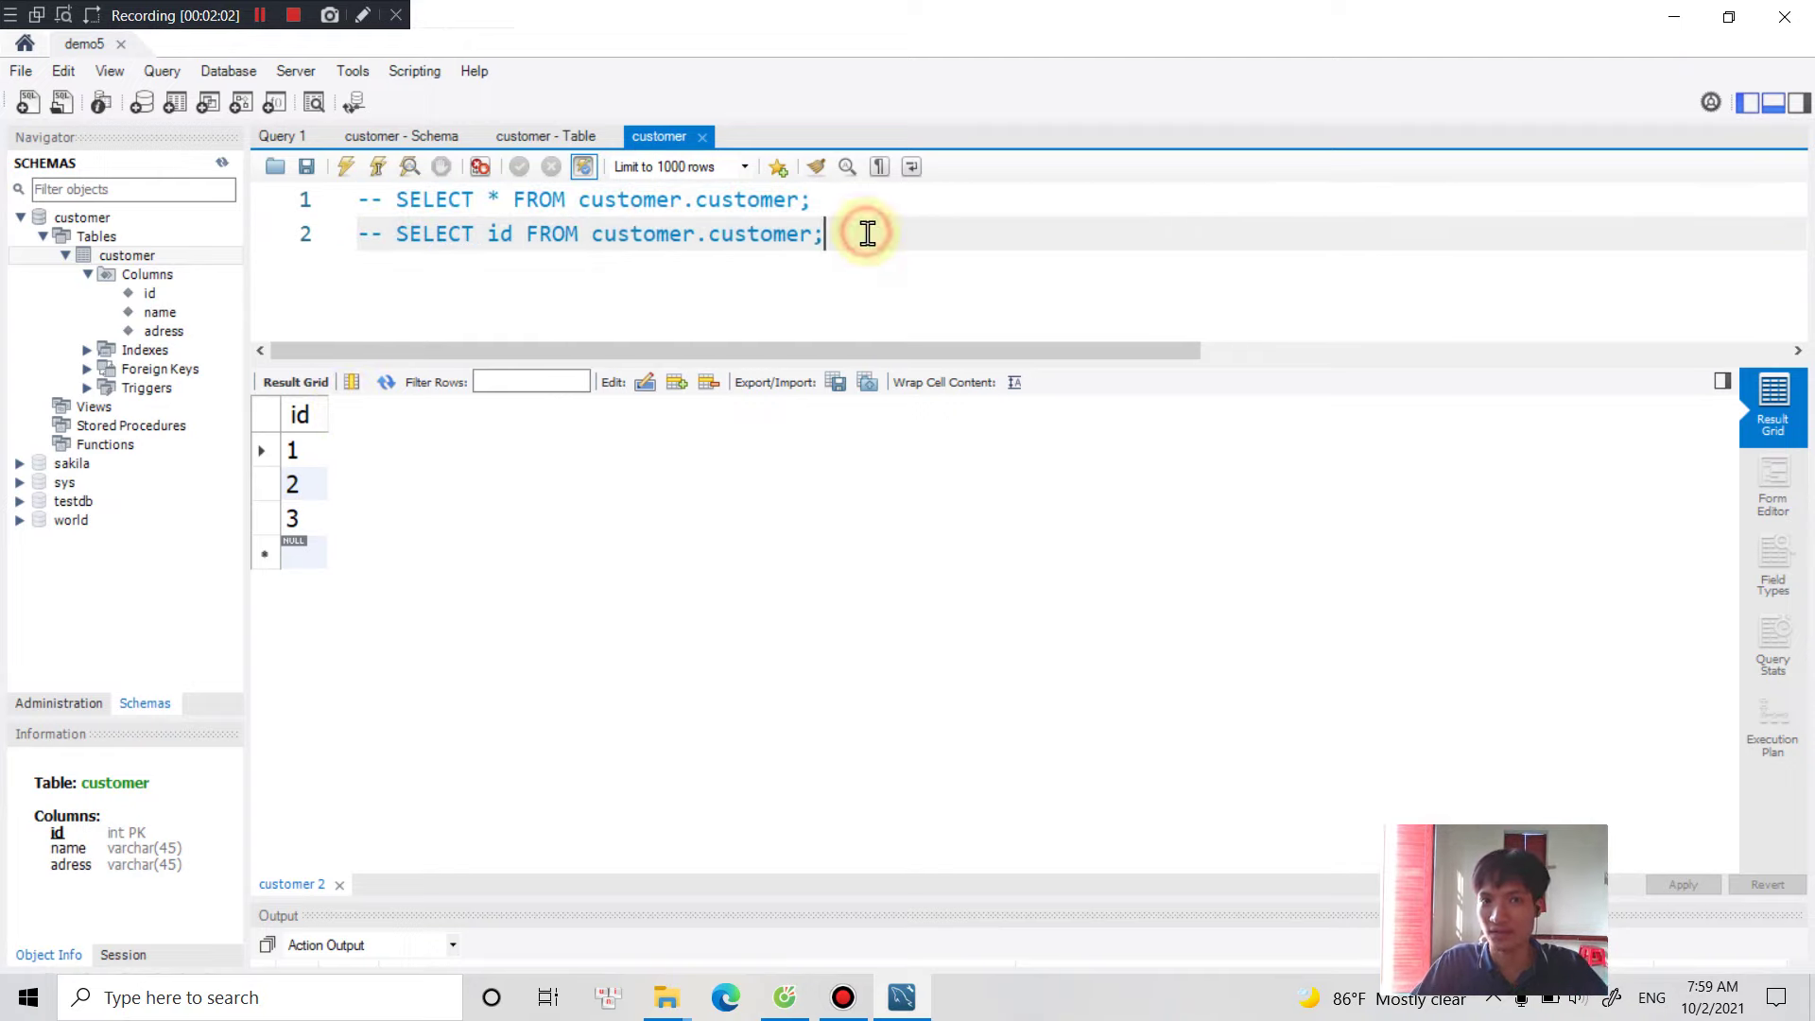
pyautogui.click(878, 205)
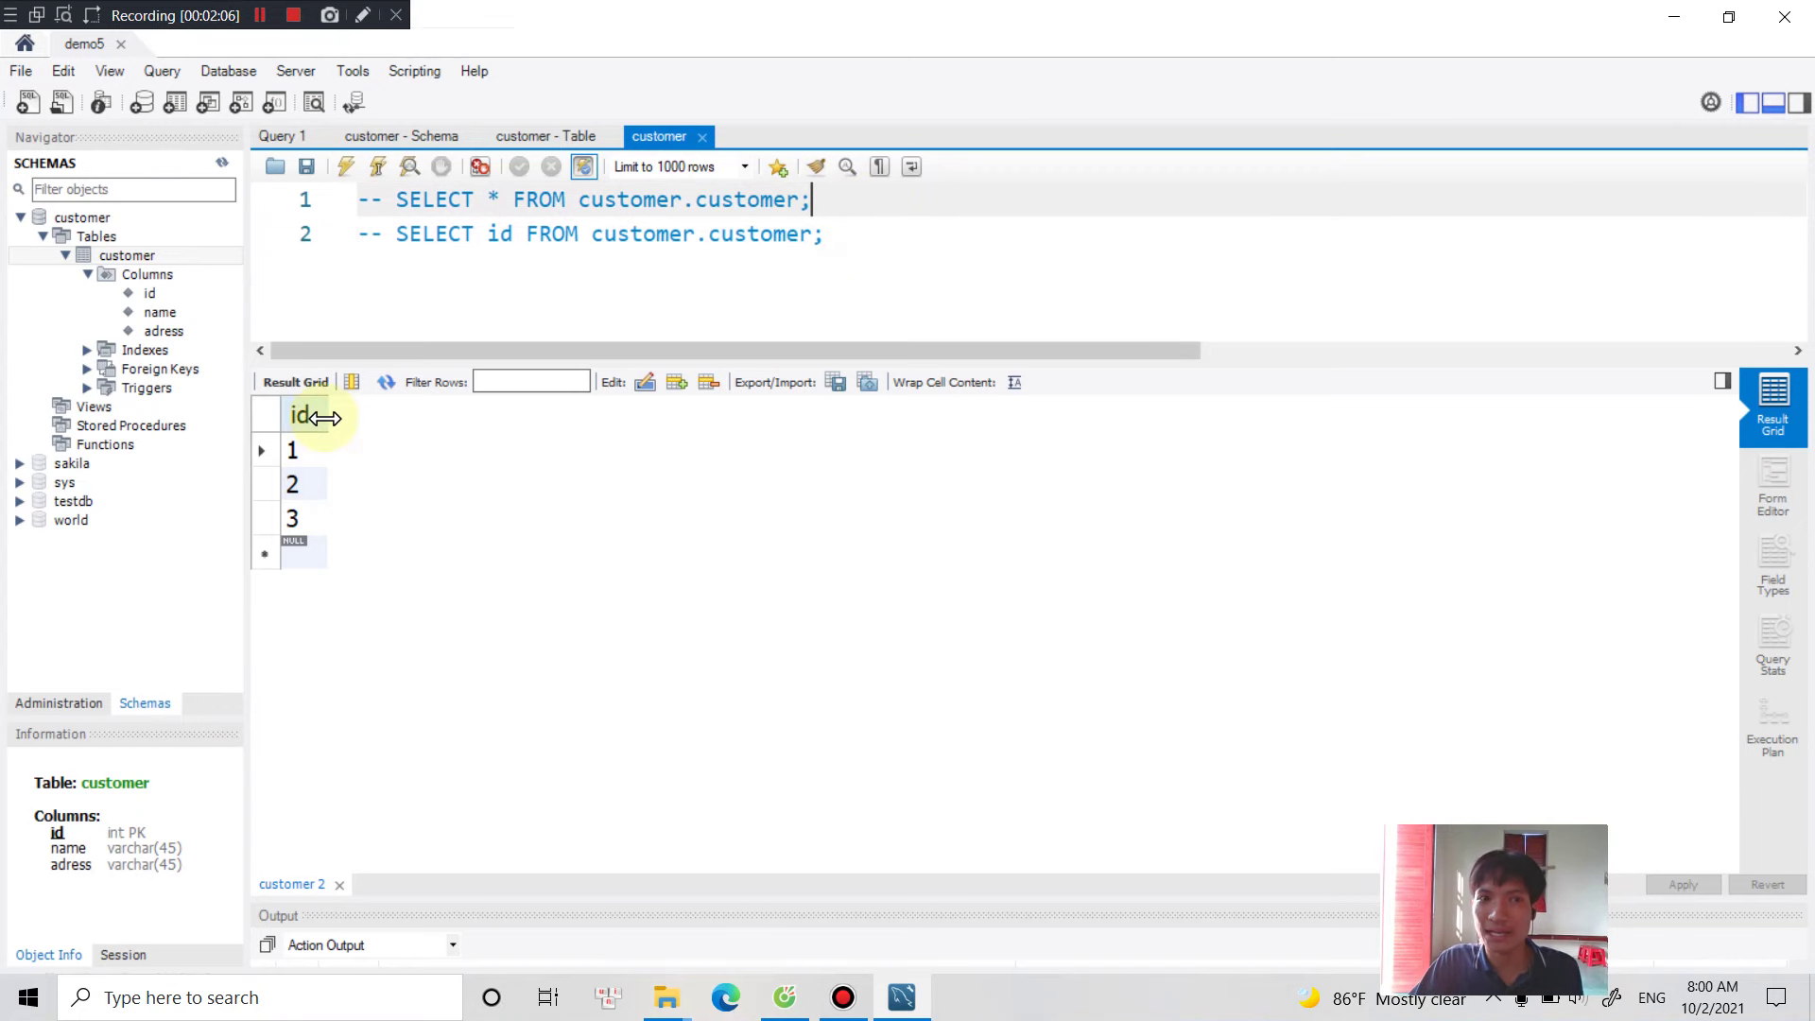
# Widen the id column in the result grid.
pyautogui.moveTo(328, 414); pyautogui.dragTo(467, 425)
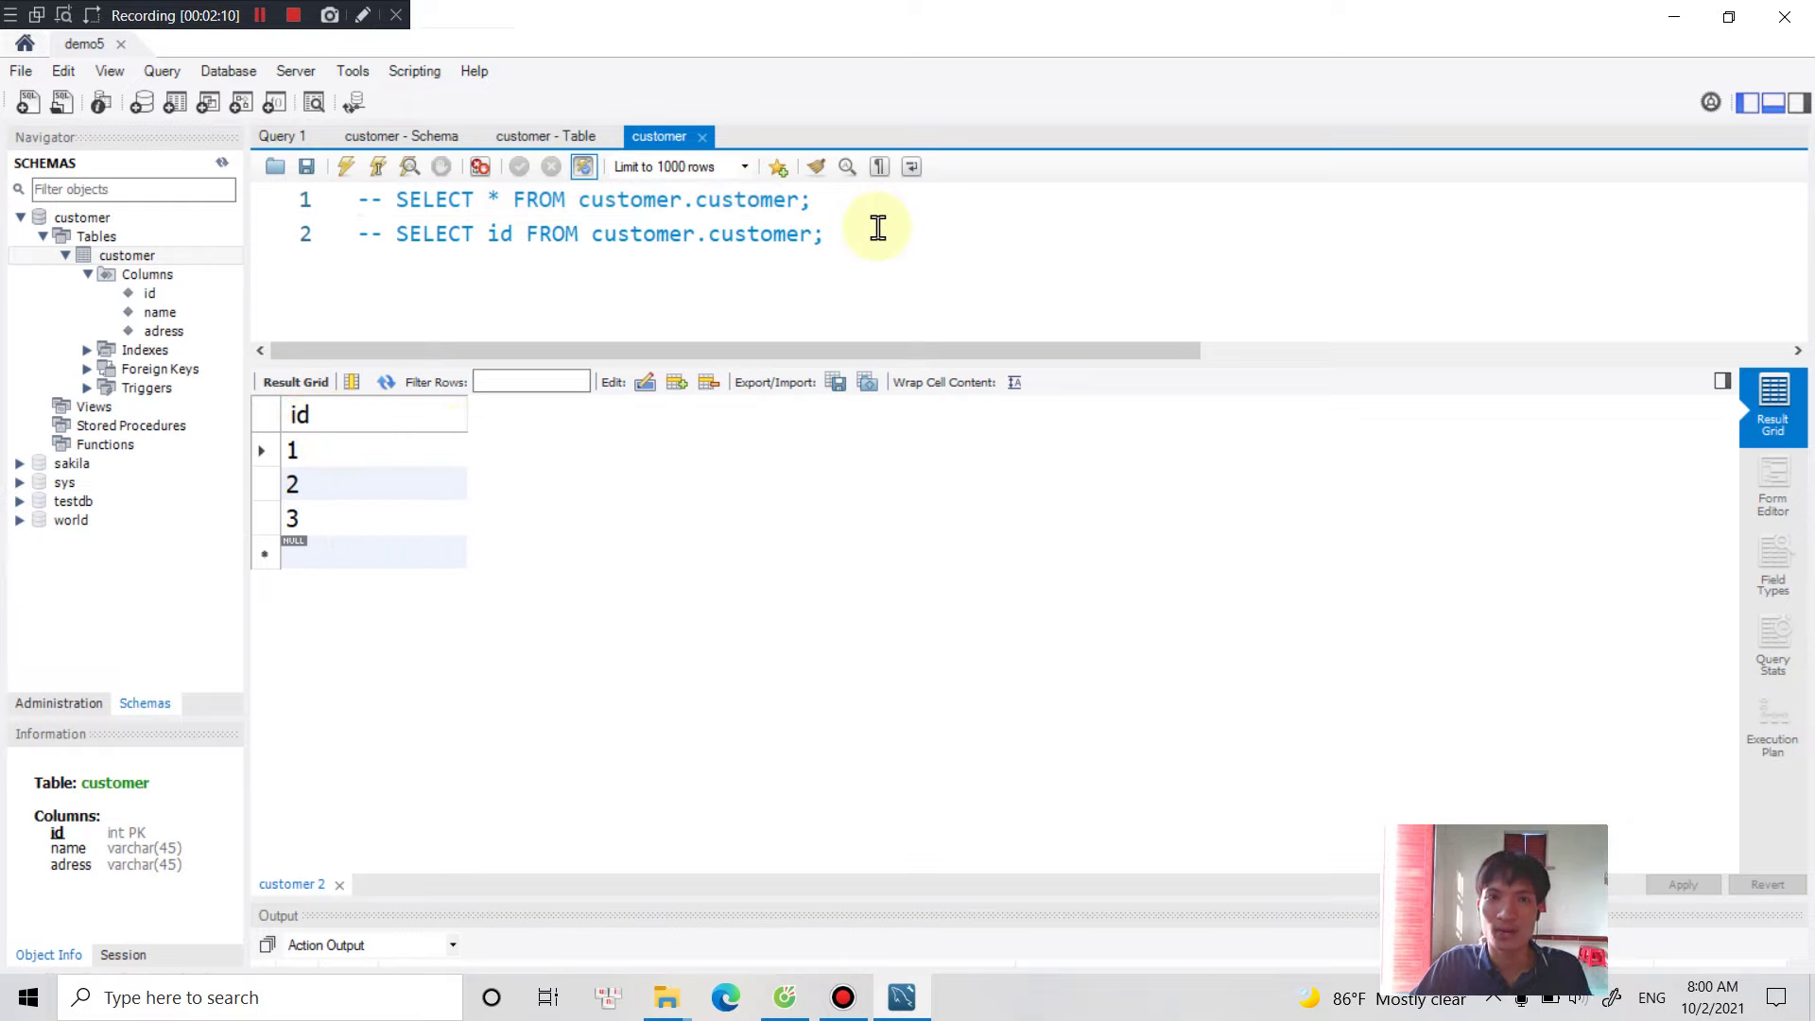